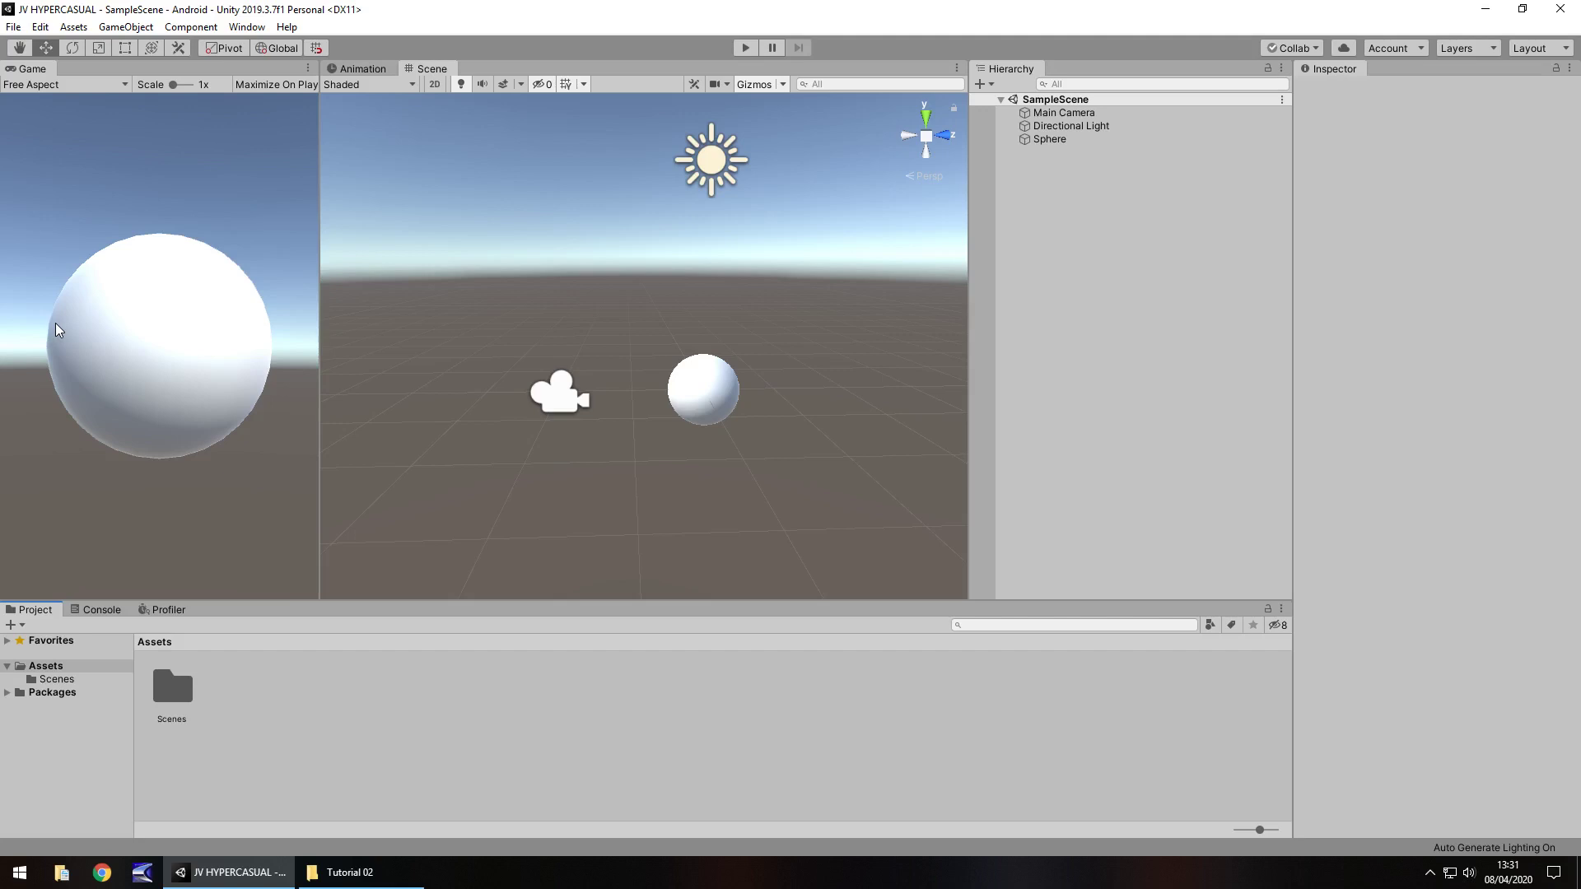
# Step: Create a folder named Materials inside Assets and open it
pyautogui.click(59, 666)
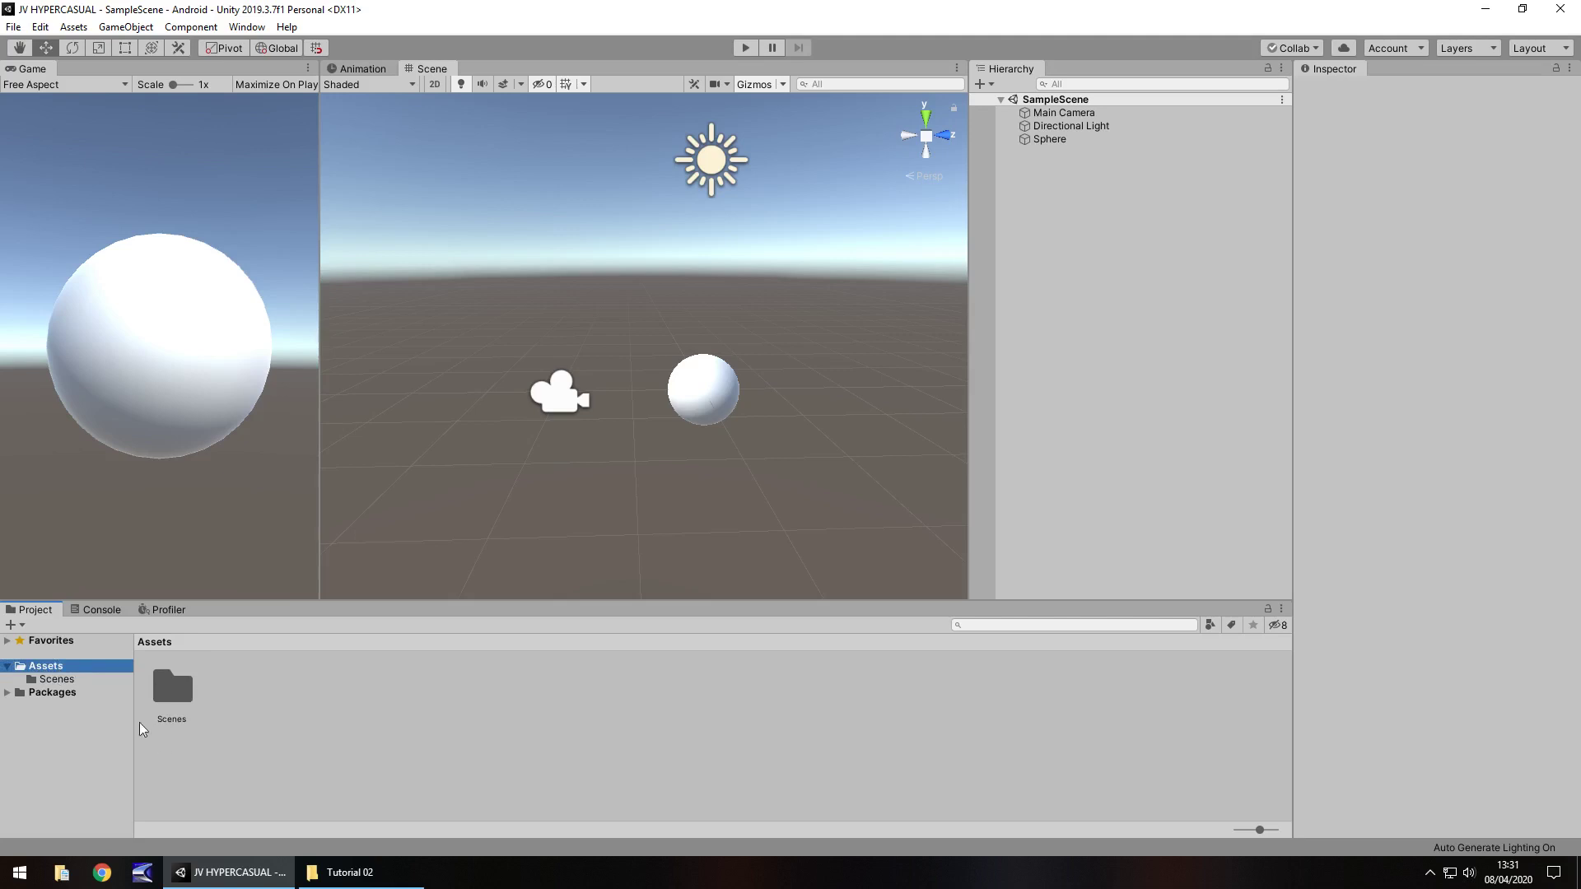
pyautogui.rightClick(263, 695)
pyautogui.moveTo(358, 286)
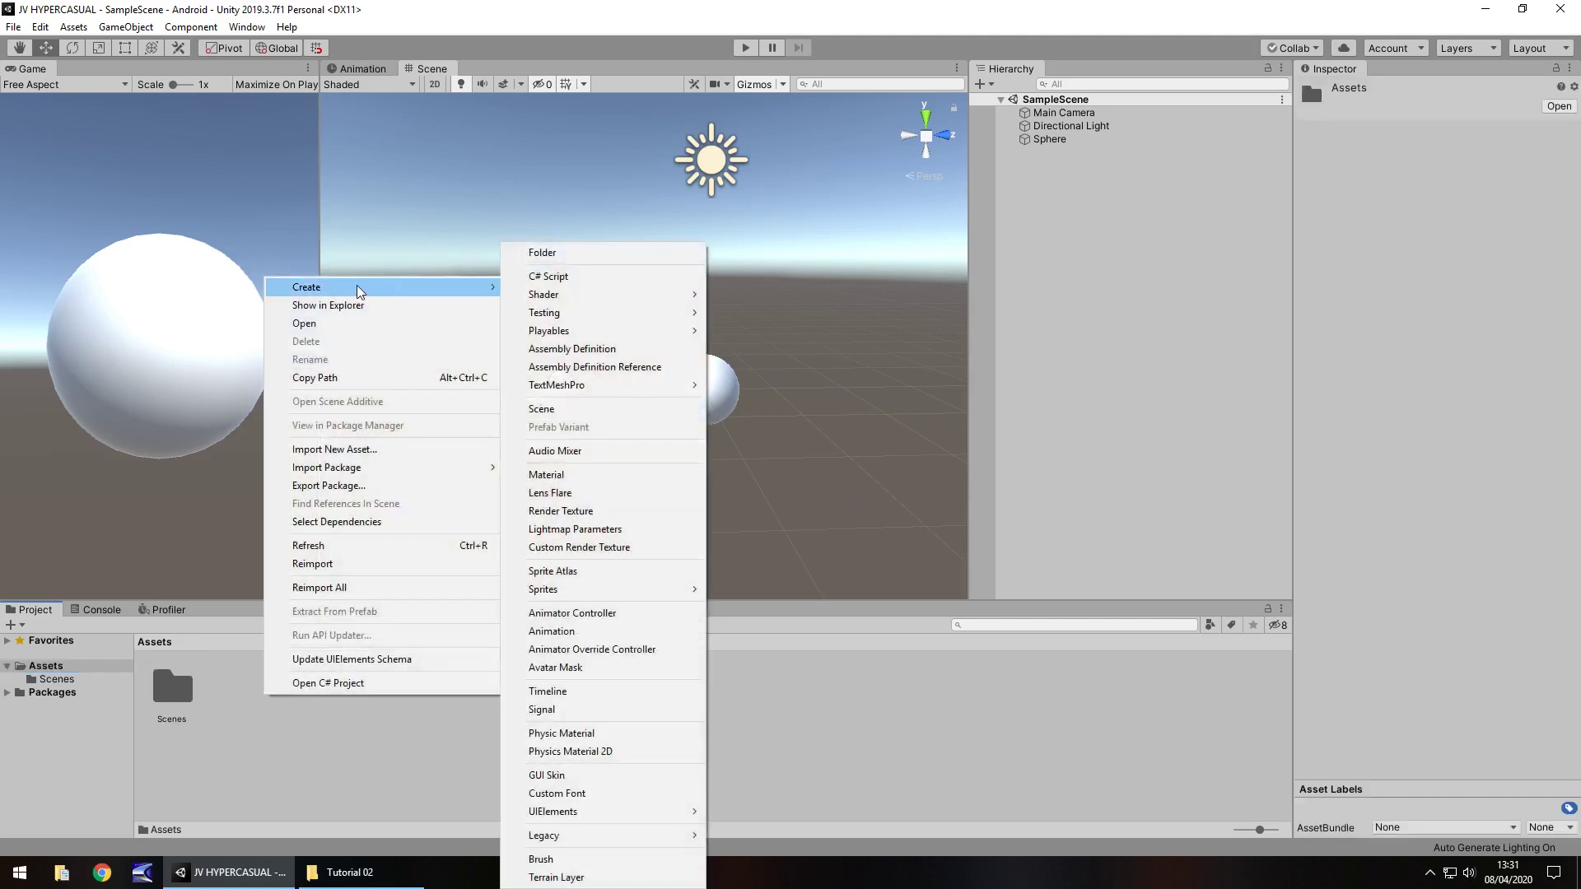
pyautogui.click(555, 252)
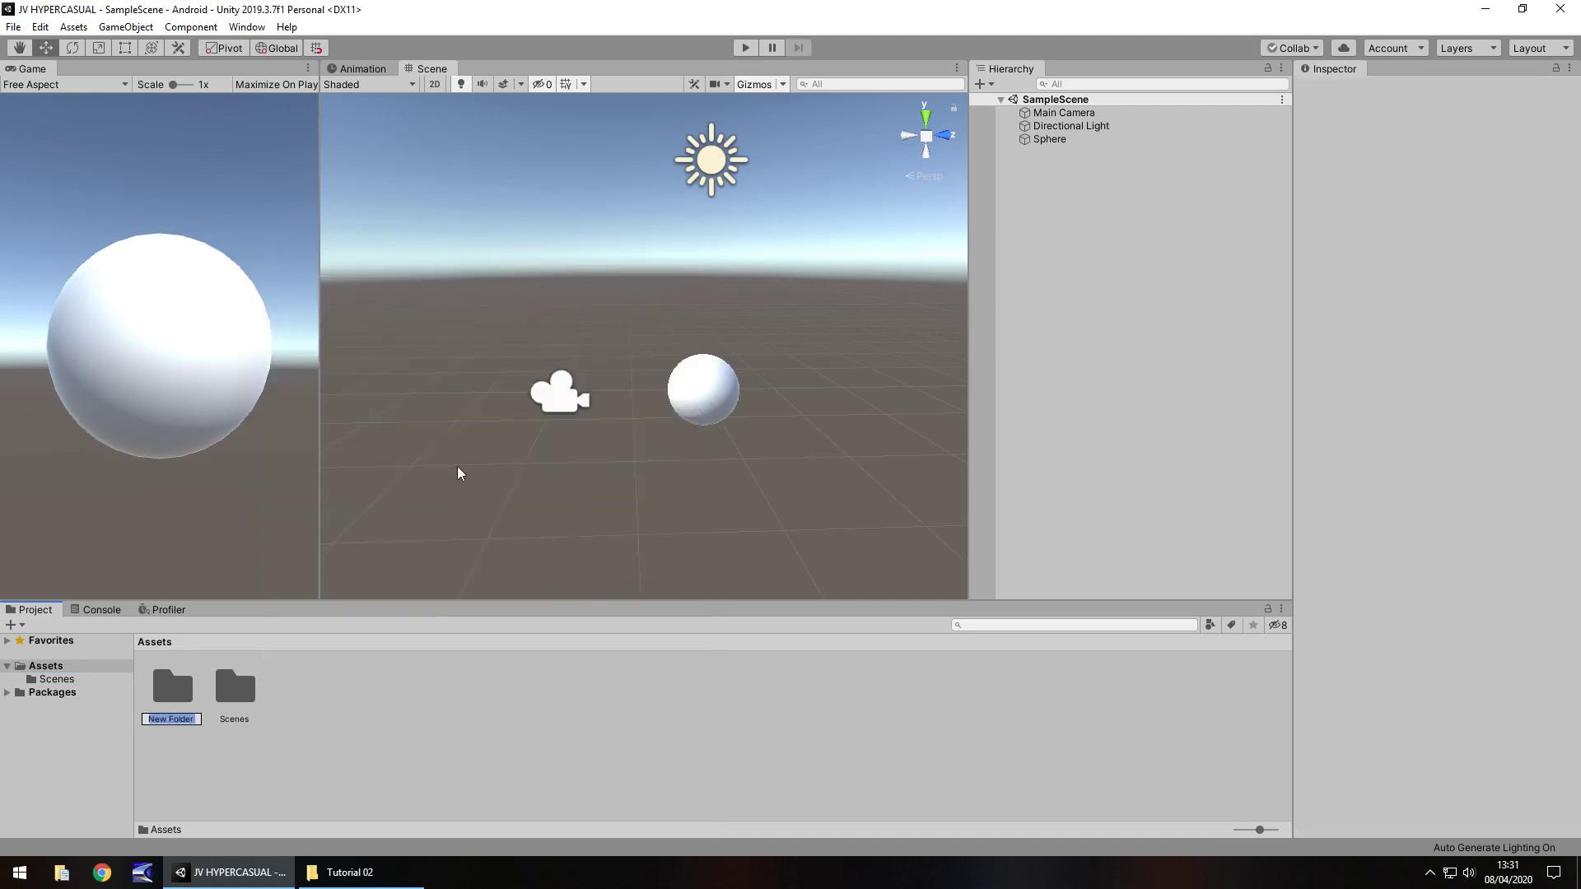
pyautogui.write('Materials')
pyautogui.press('Return')
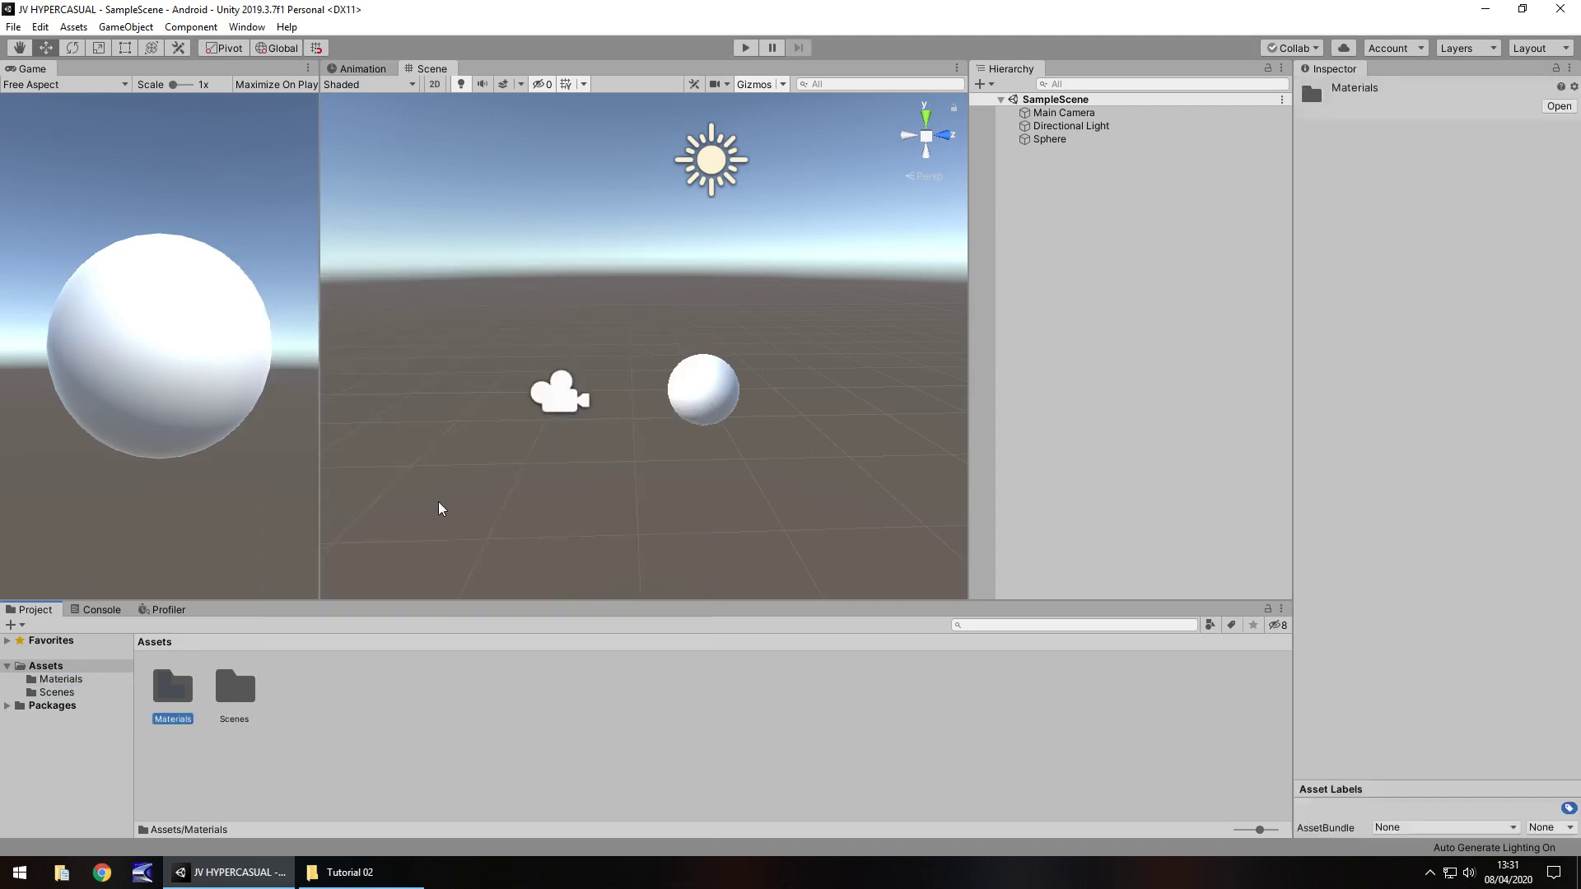
pyautogui.press('Return')
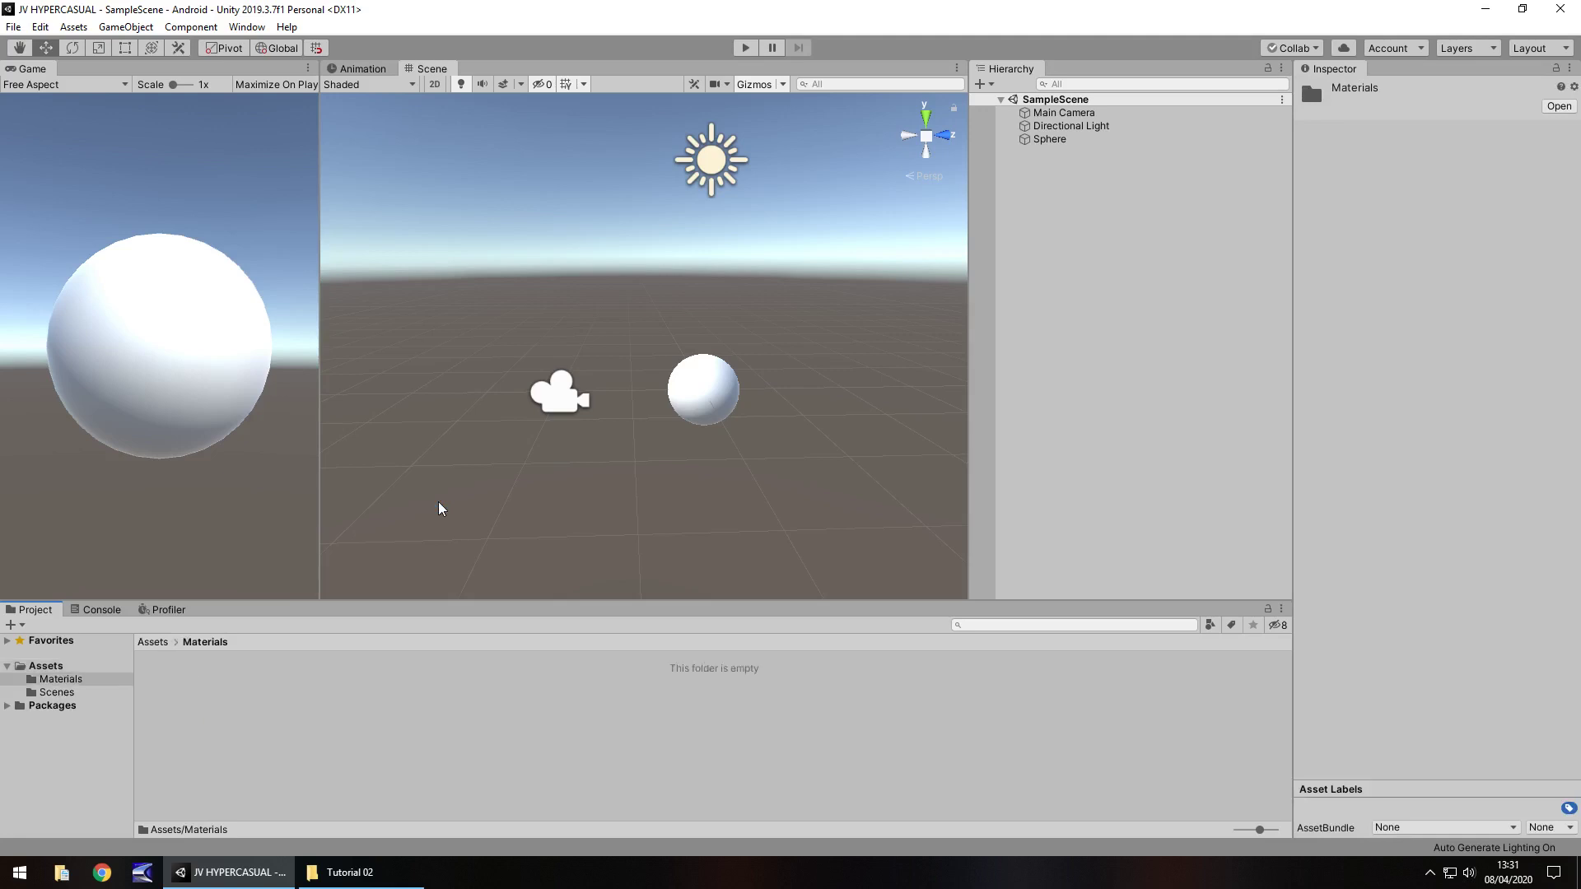
# Step: Create a new material named RedMat in the Materials folder
pyautogui.rightClick(200, 697)
pyautogui.moveTo(367, 282)
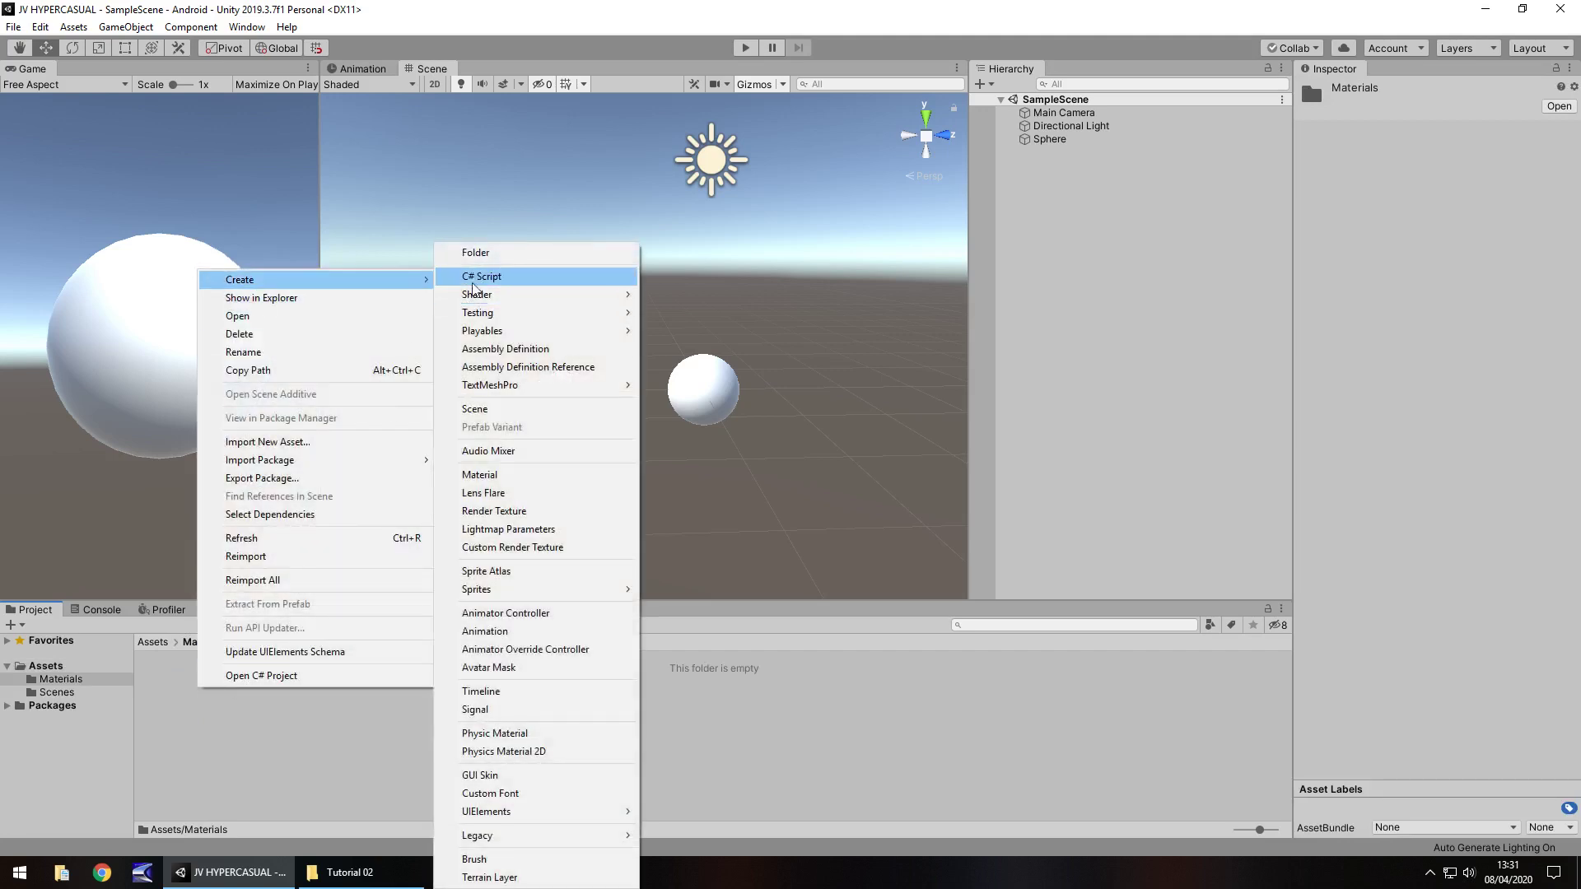
pyautogui.click(497, 475)
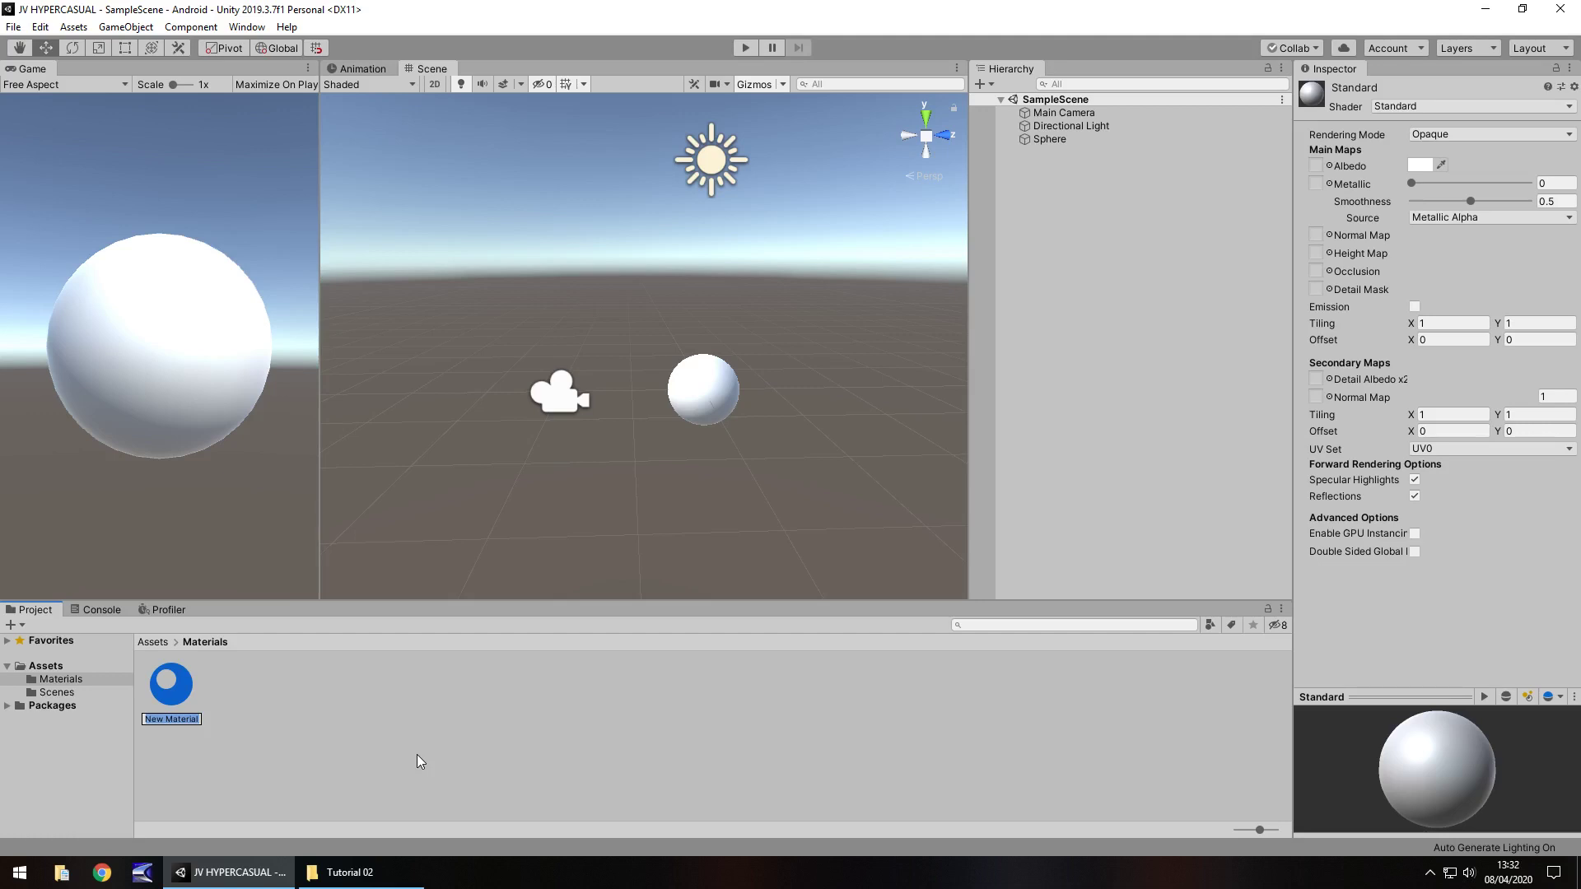
pyautogui.write('RedMat')
pyautogui.press('Return')
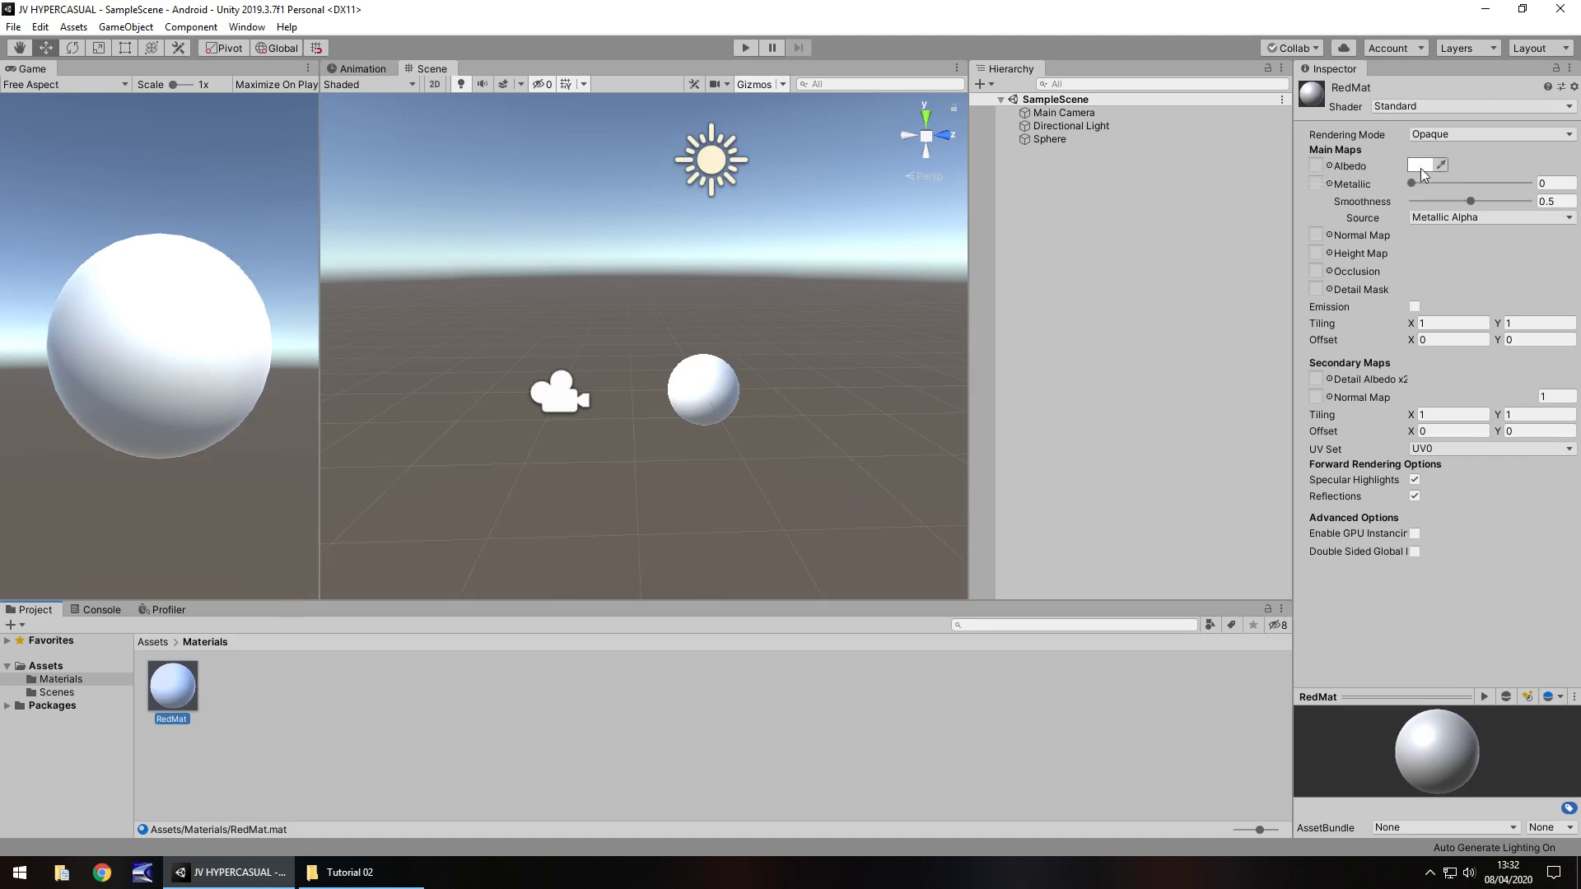
# Step: Set the RedMat material's albedo colour to pure red, FF0000, and try out its alpha value
pyautogui.click(1421, 164)
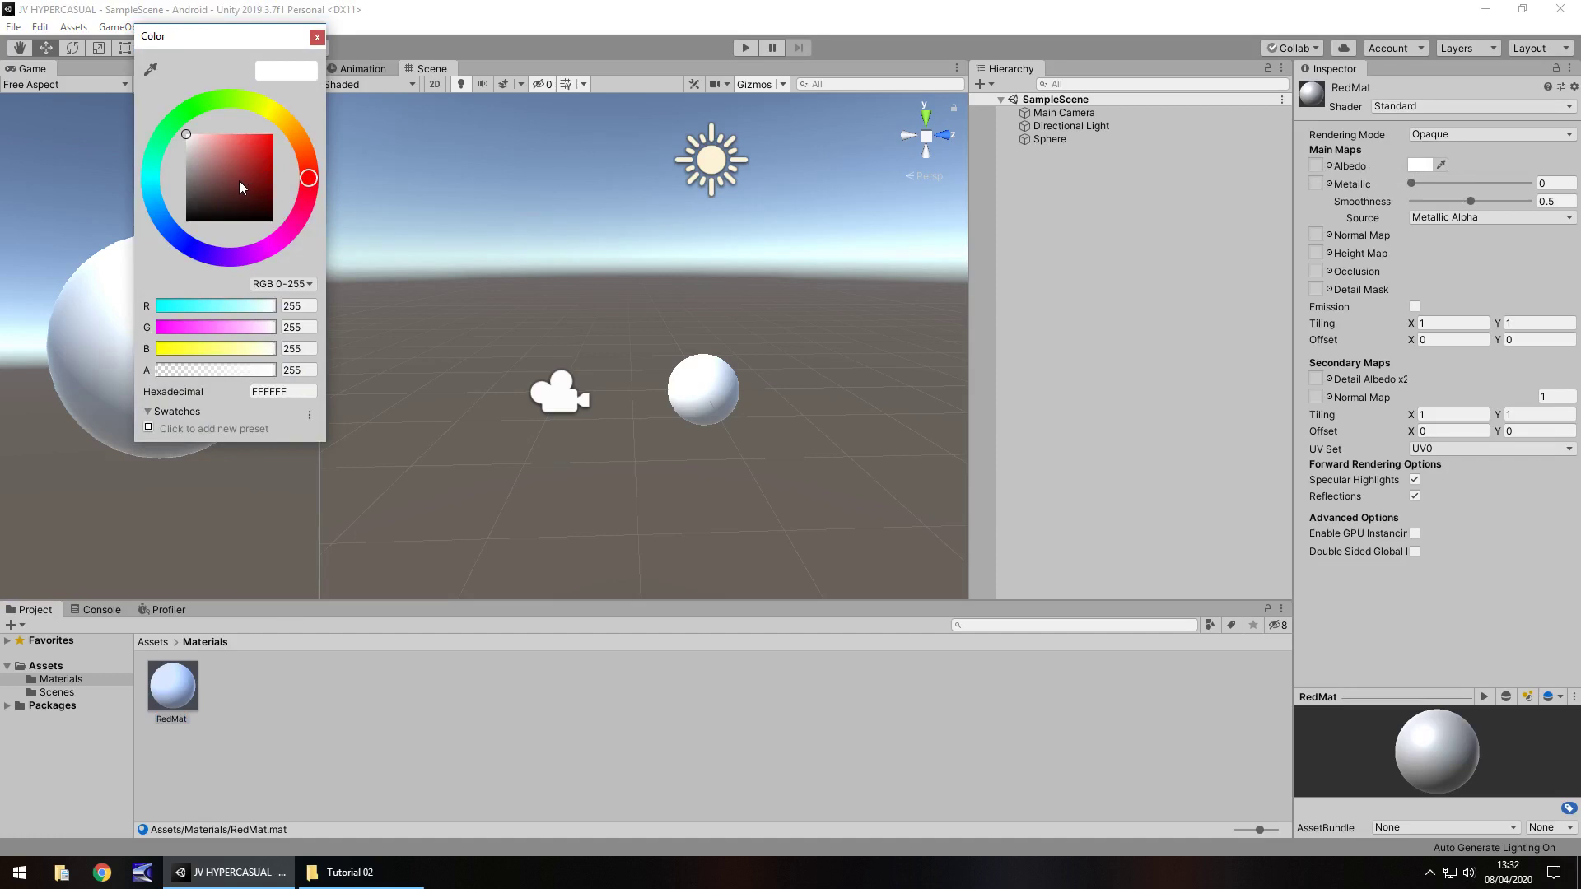
pyautogui.moveTo(254, 168); pyautogui.dragTo(290, 131)
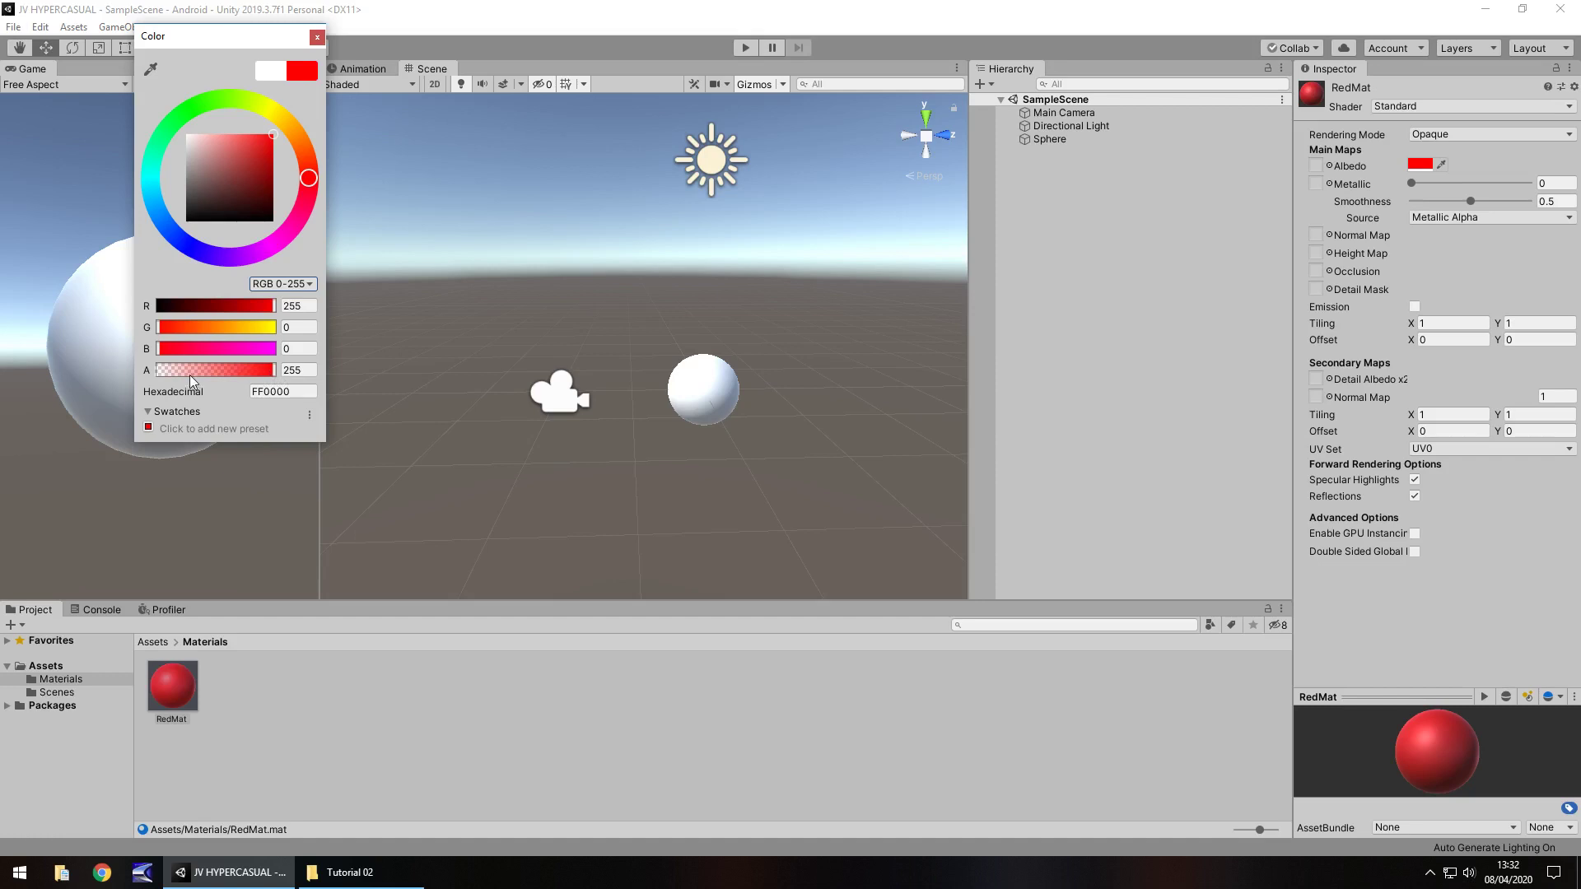
pyautogui.moveTo(191, 374); pyautogui.dragTo(284, 373)
pyautogui.click(316, 36)
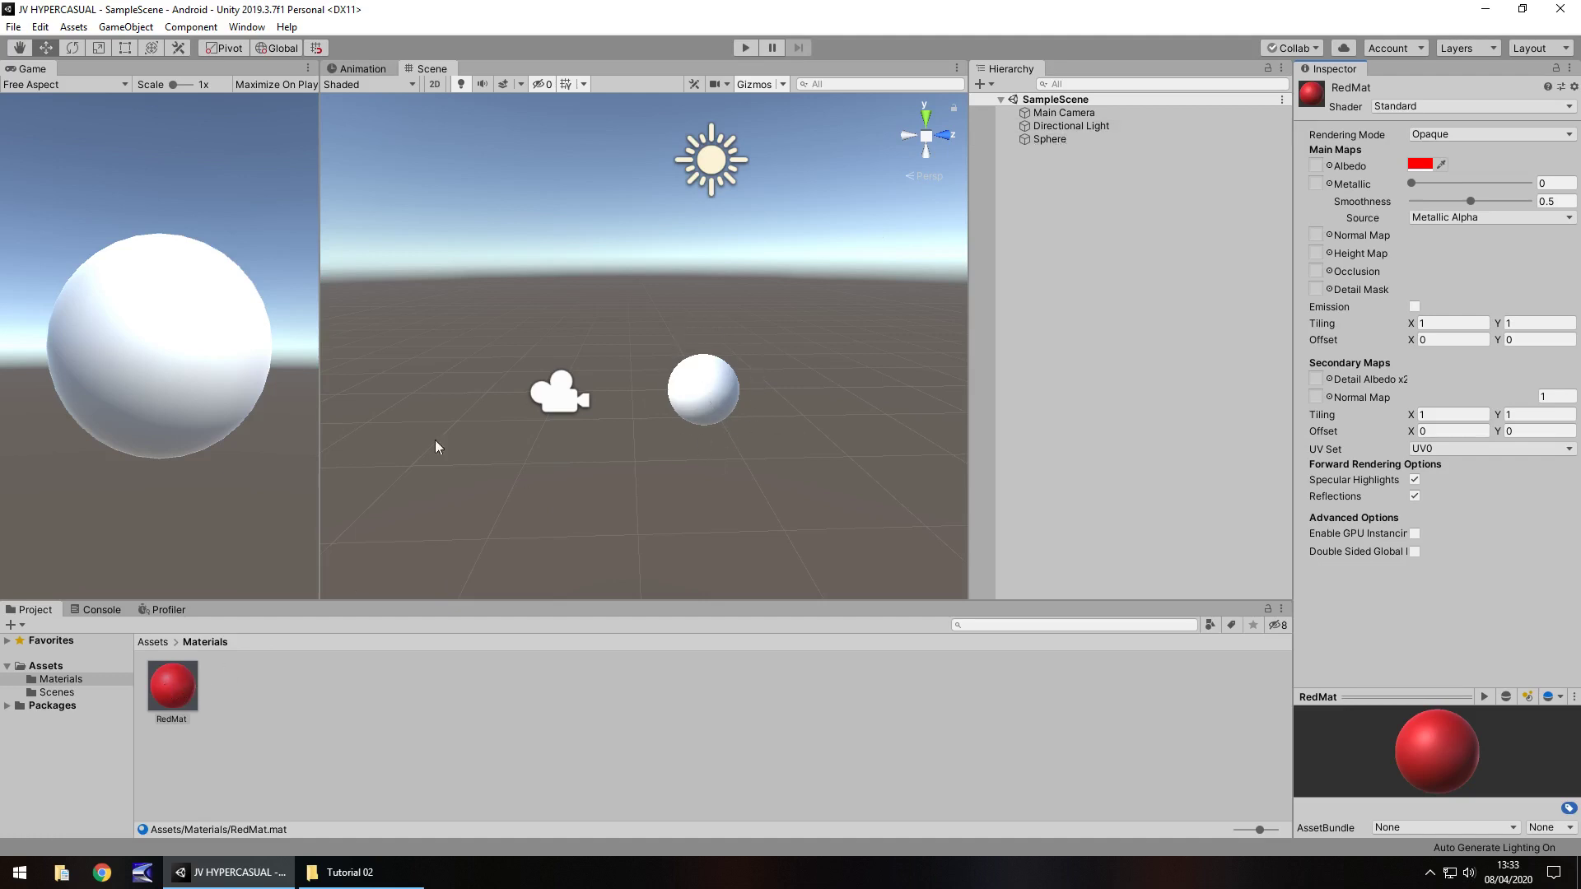
# Step: Apply the RedMat material to the sphere, undo that assignment, and reapply it directly to the sphere in the scene
pyautogui.moveTo(174, 685); pyautogui.dragTo(1050, 136)
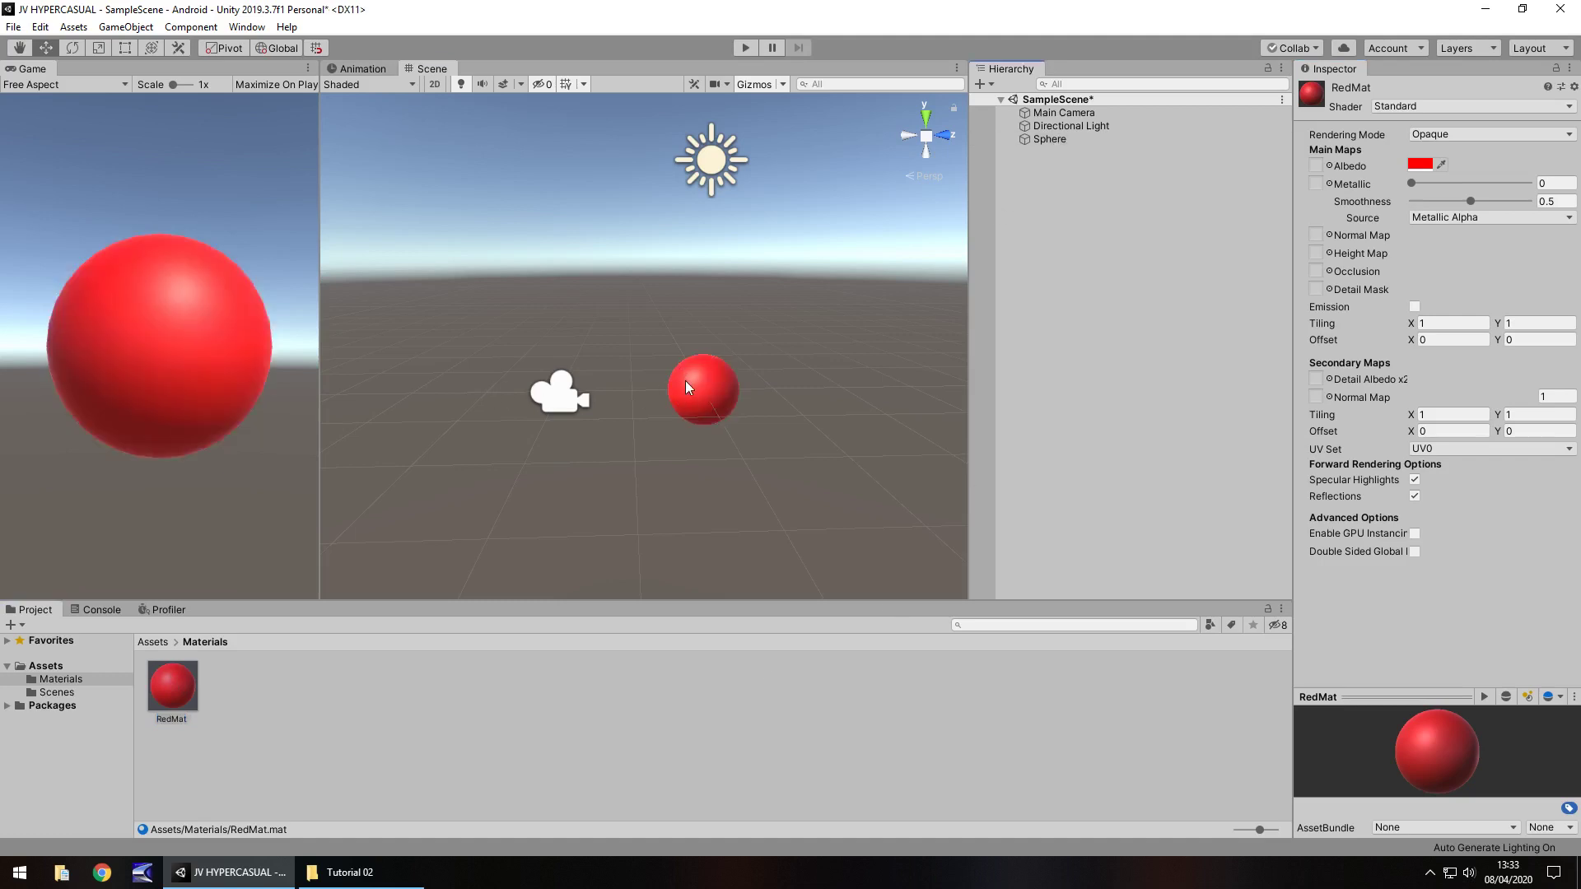
pyautogui.hotkey('ctrl', 'z')
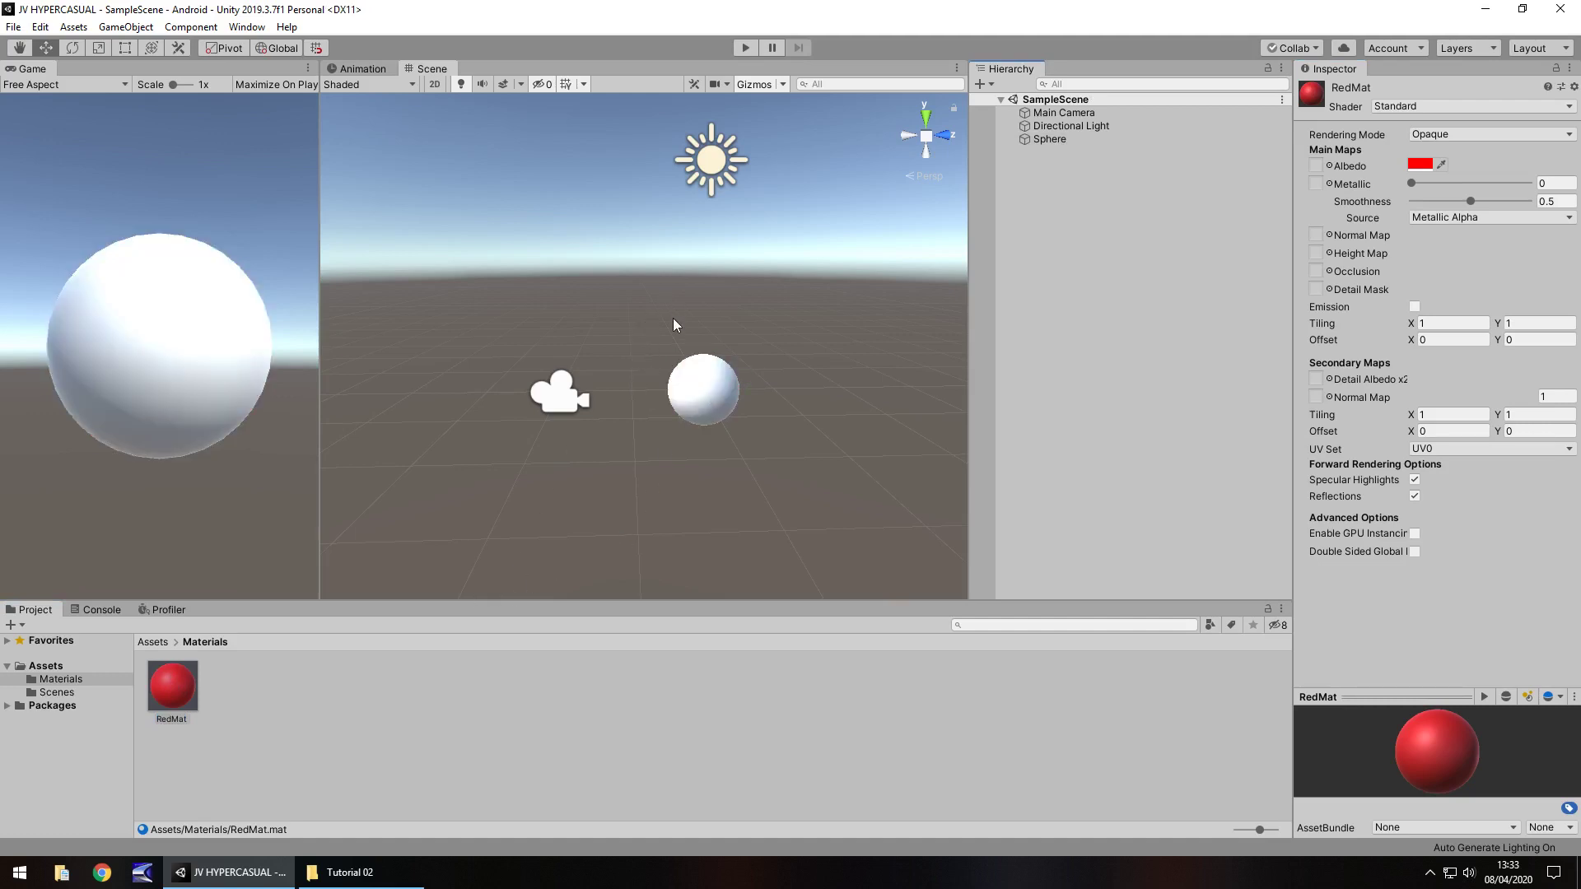
pyautogui.moveTo(186, 686); pyautogui.dragTo(708, 392)
pyautogui.moveTo(710, 393); pyautogui.dragTo(697, 404)
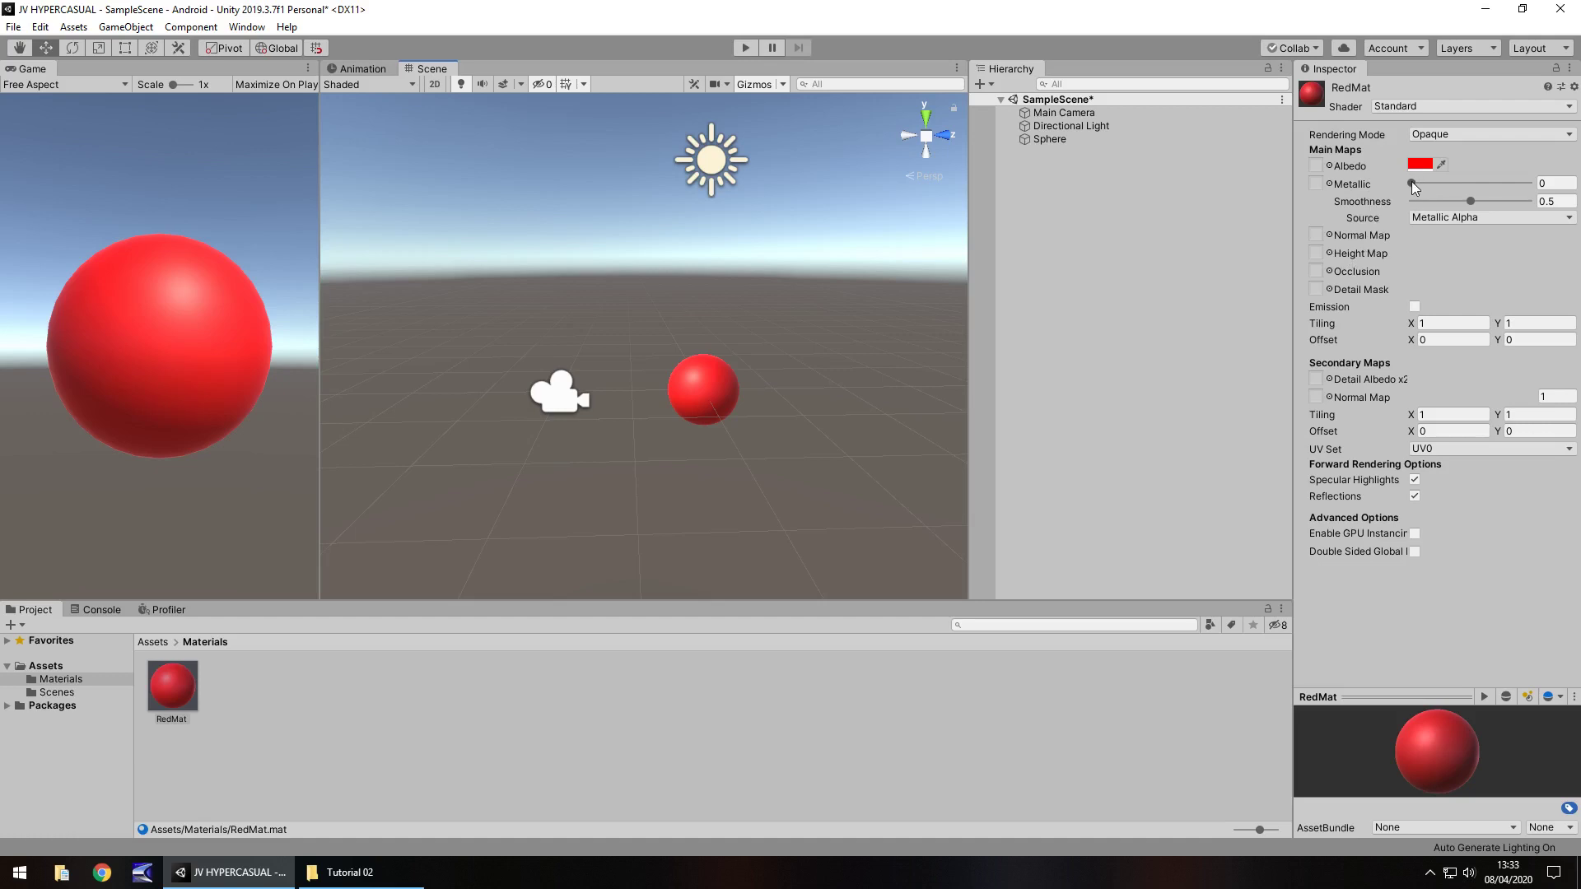
# Step: Set RedMat's Metallic and Smoothness to 1 and its smoothness Source to Albedo Alpha
pyautogui.moveTo(1413, 183); pyautogui.dragTo(1537, 196)
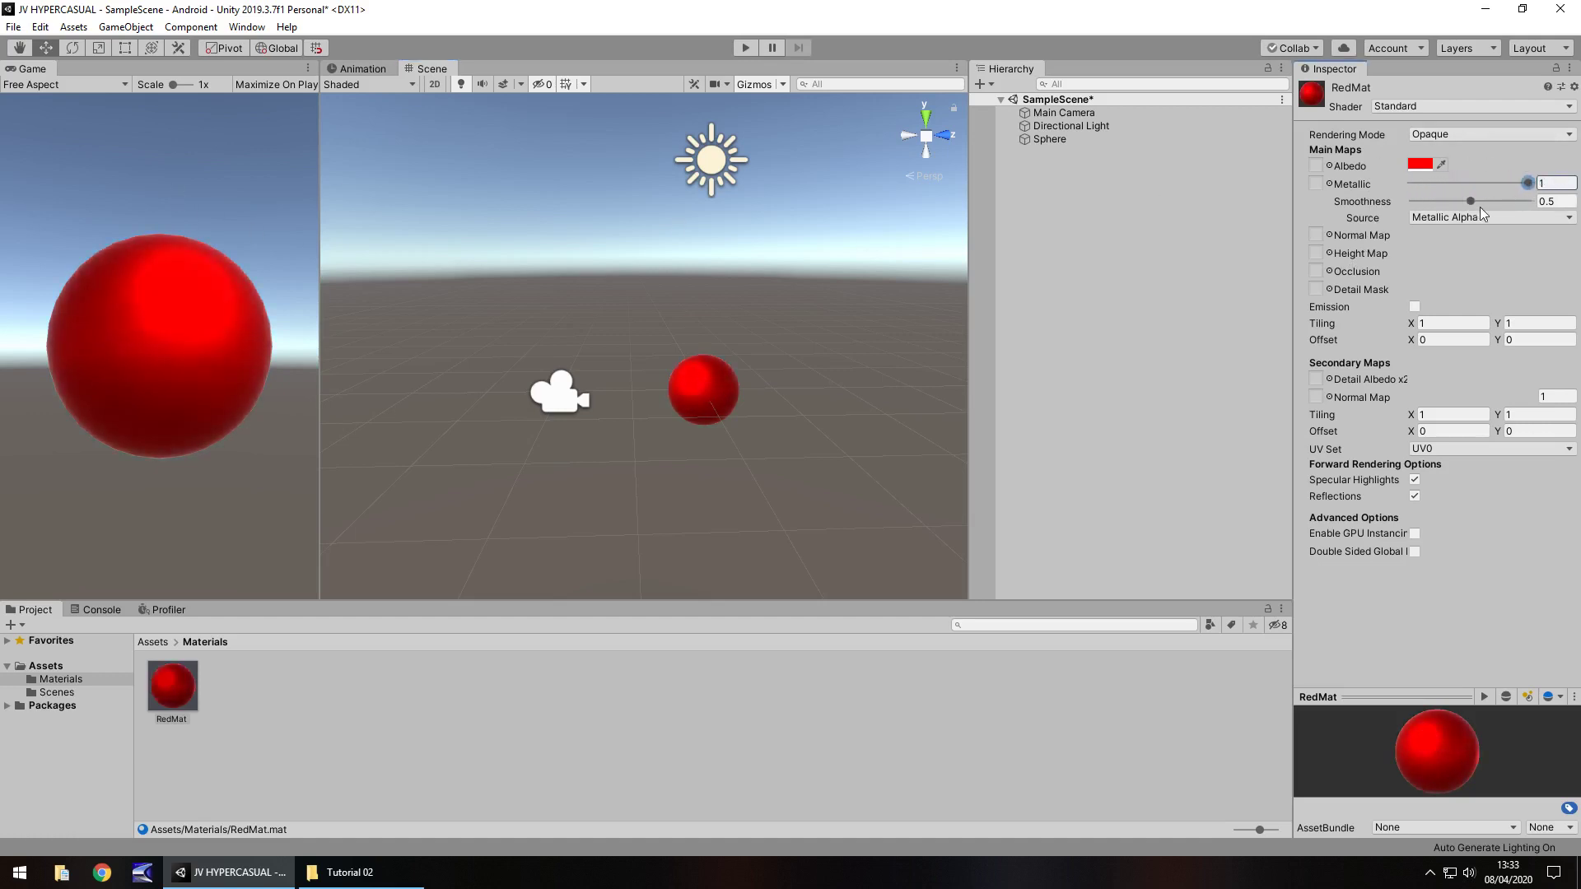
pyautogui.moveTo(1471, 203); pyautogui.dragTo(1580, 215)
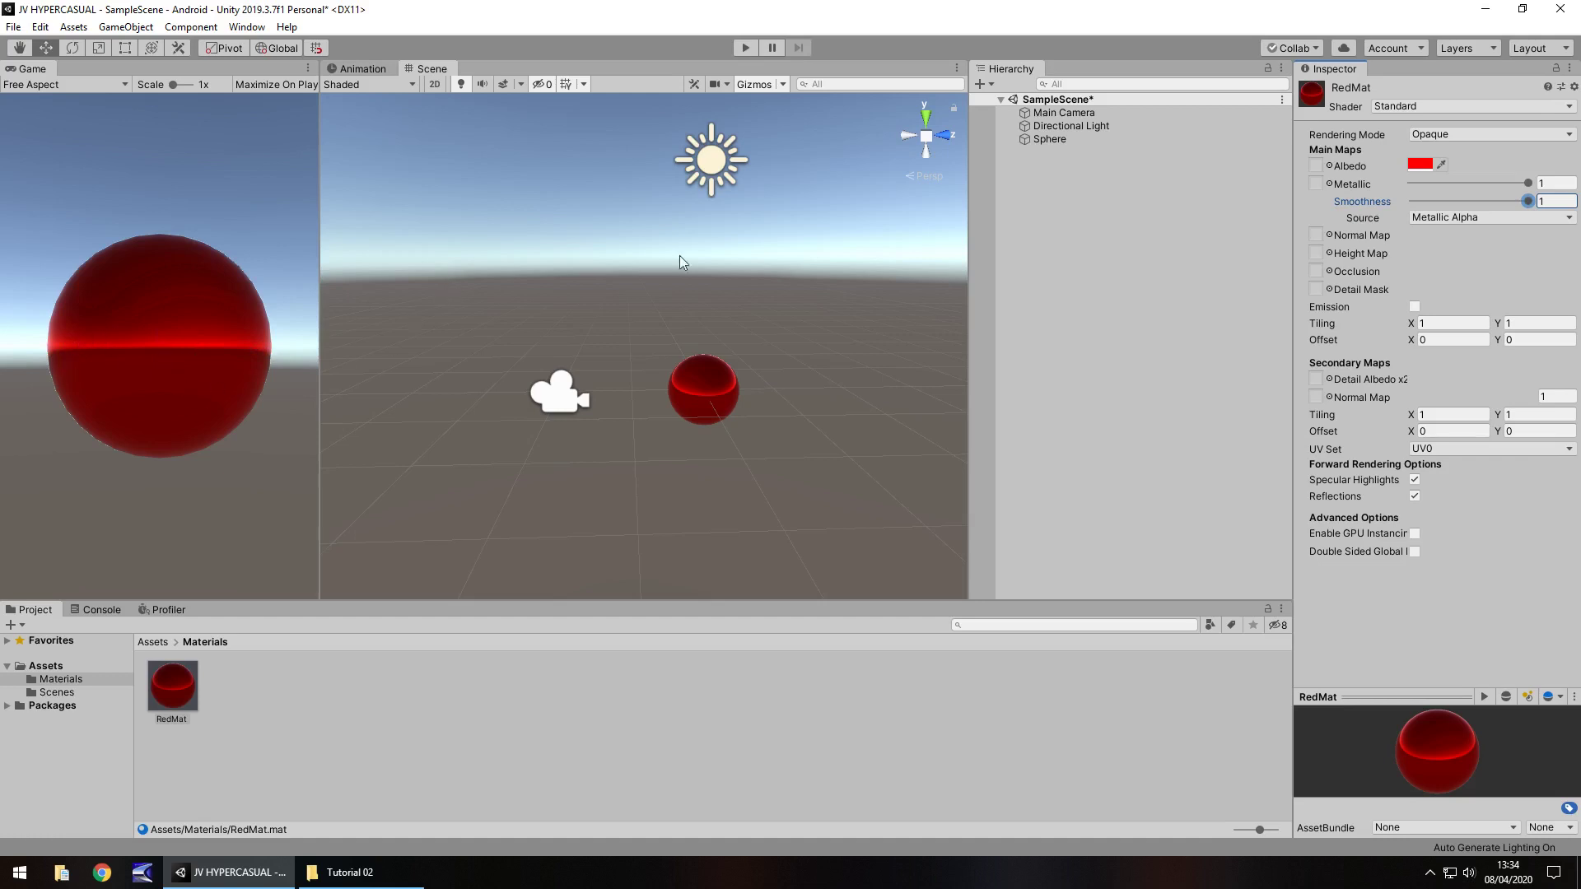
pyautogui.click(1466, 218)
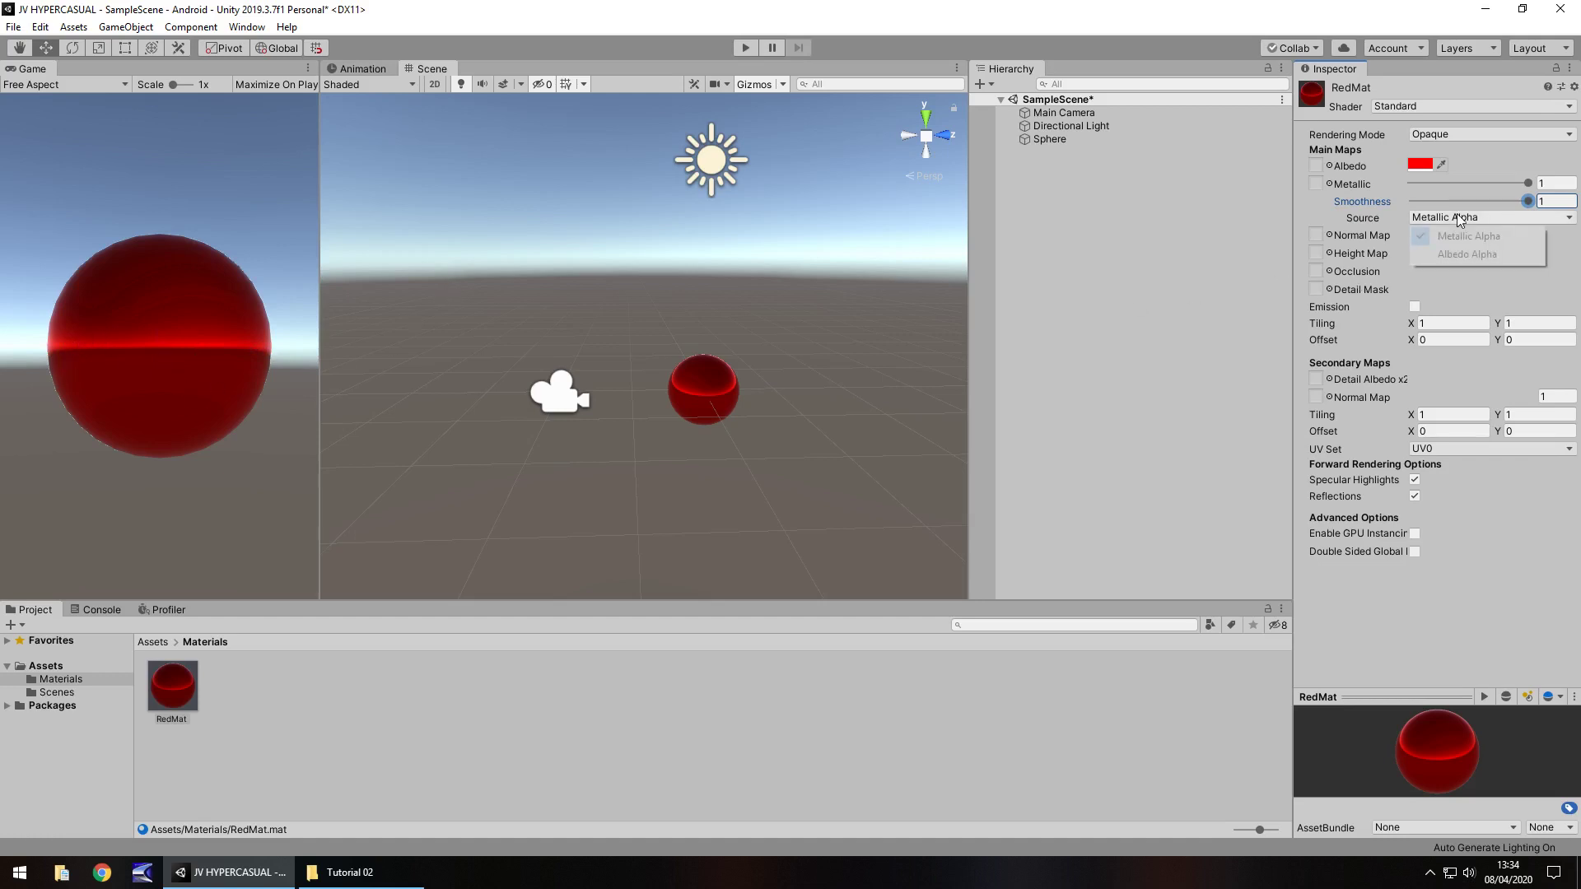
pyautogui.click(1471, 254)
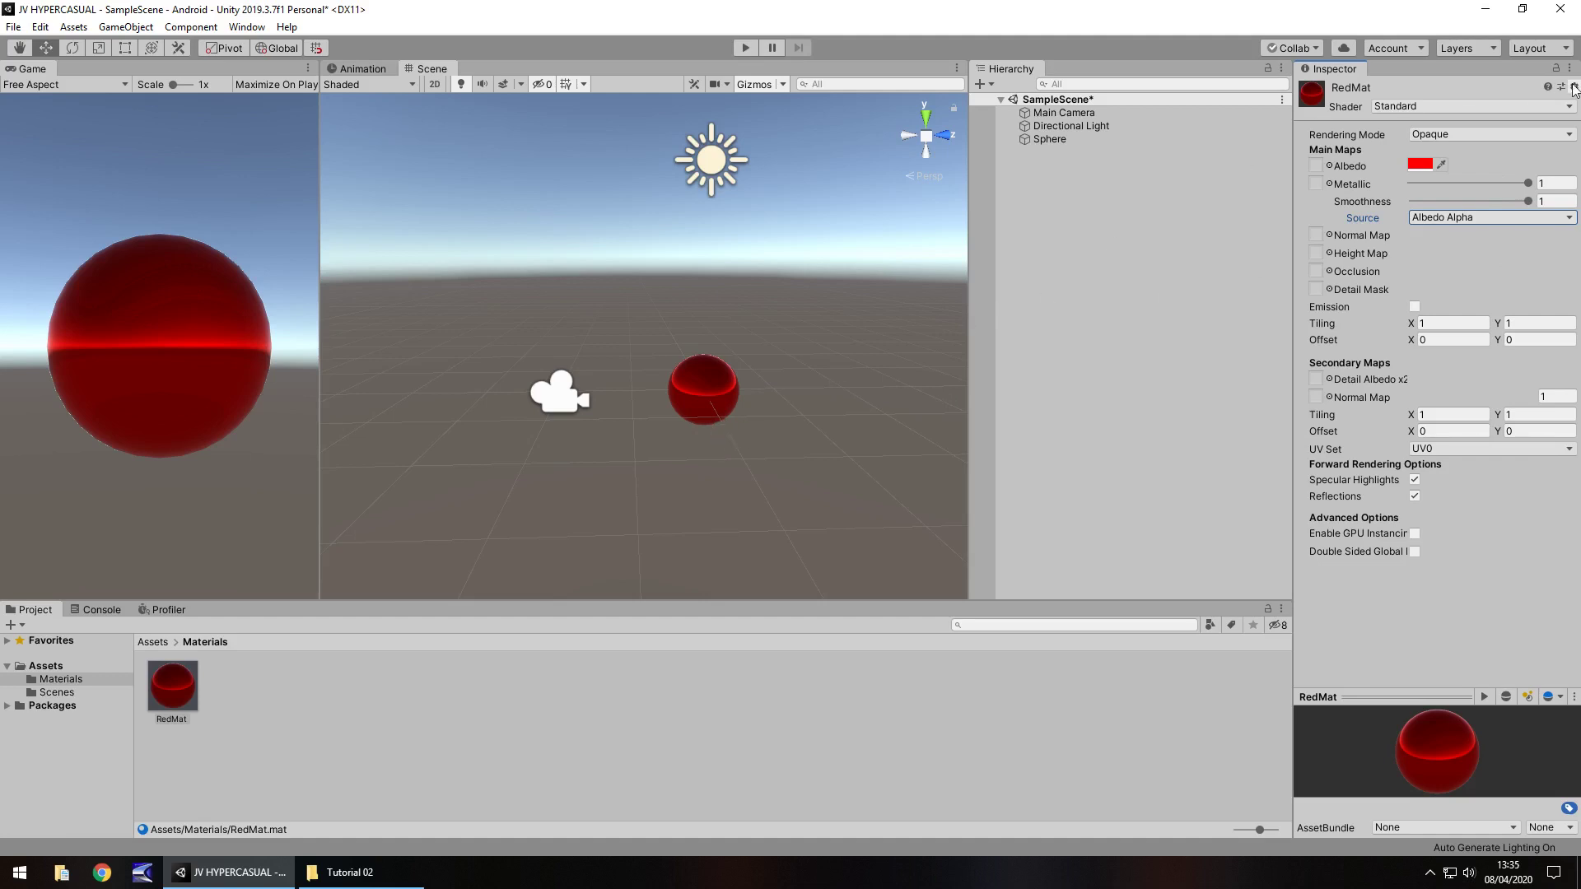
# Step: Reset the RedMat material to its defaults and set its albedo colour to red, FF0000
pyautogui.click(1574, 87)
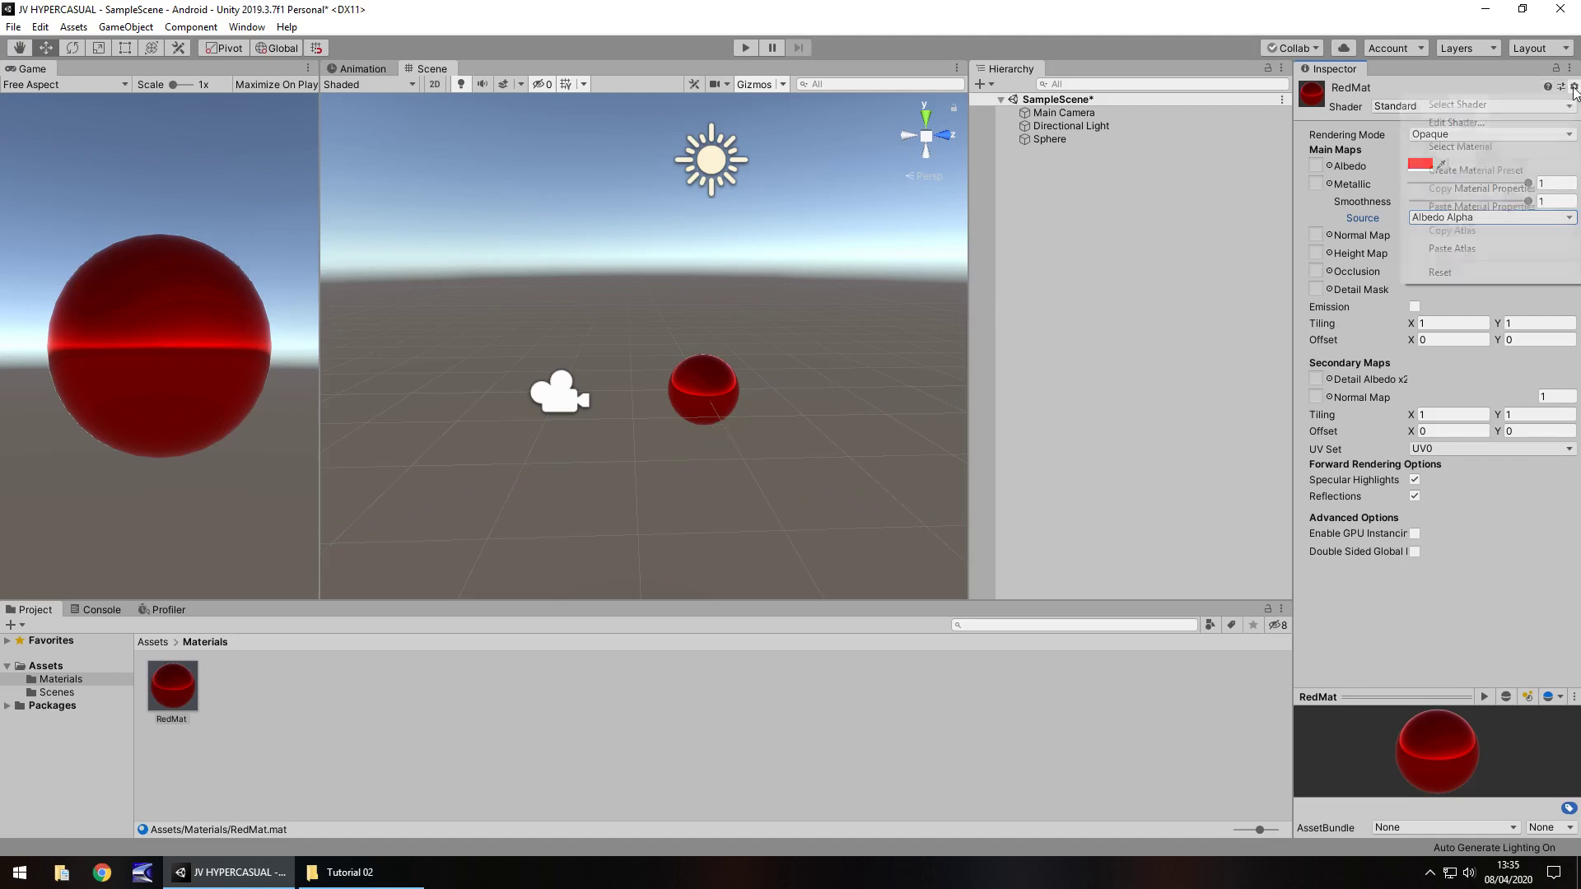
pyautogui.click(1461, 272)
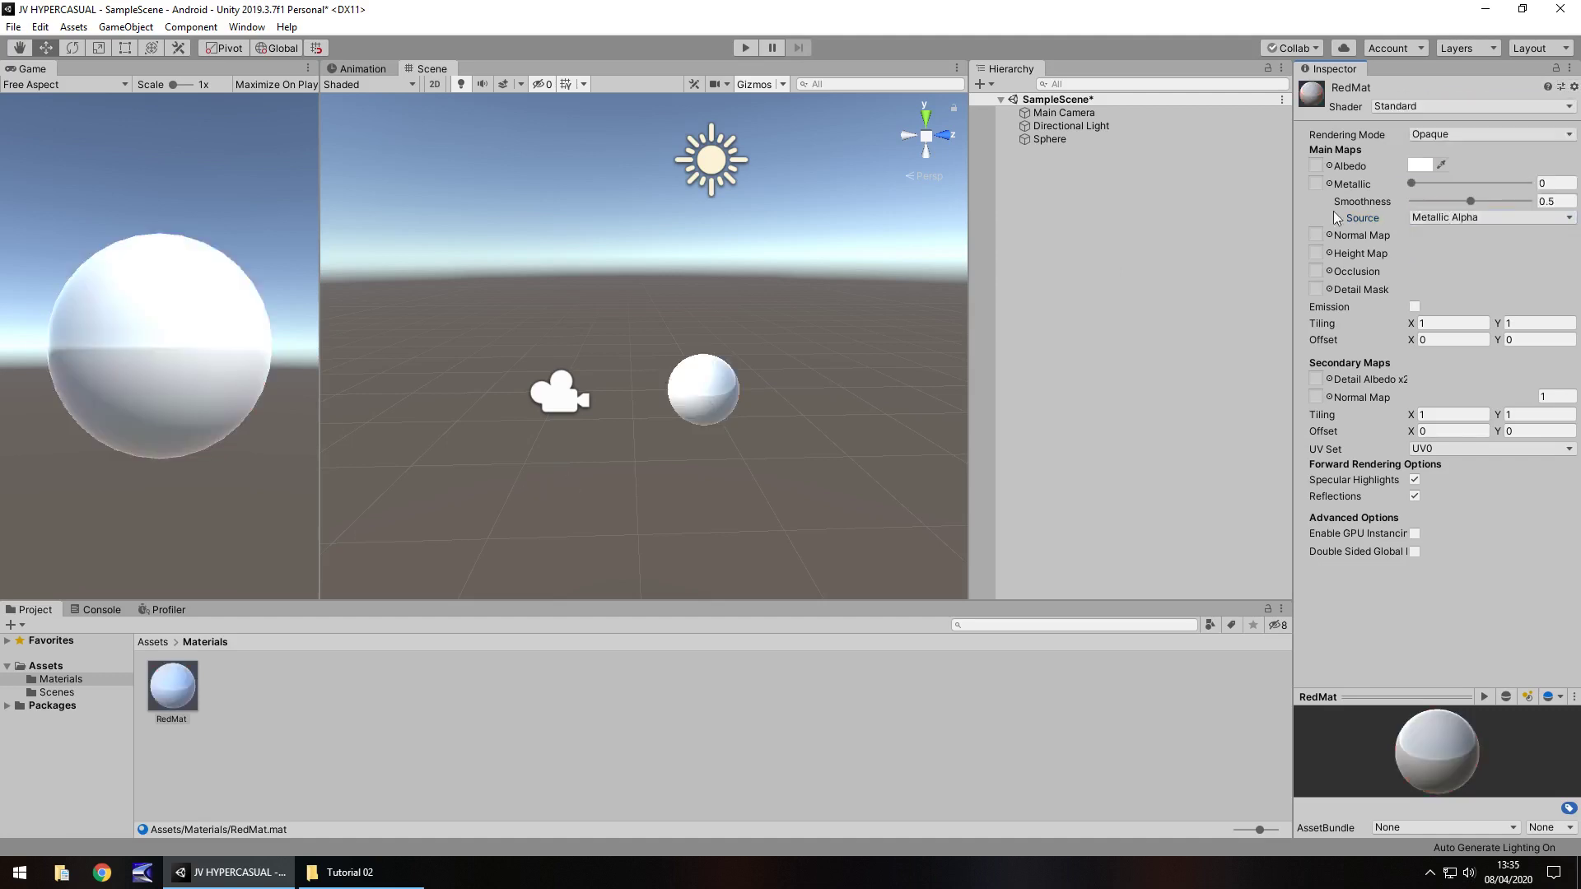
pyautogui.click(1420, 165)
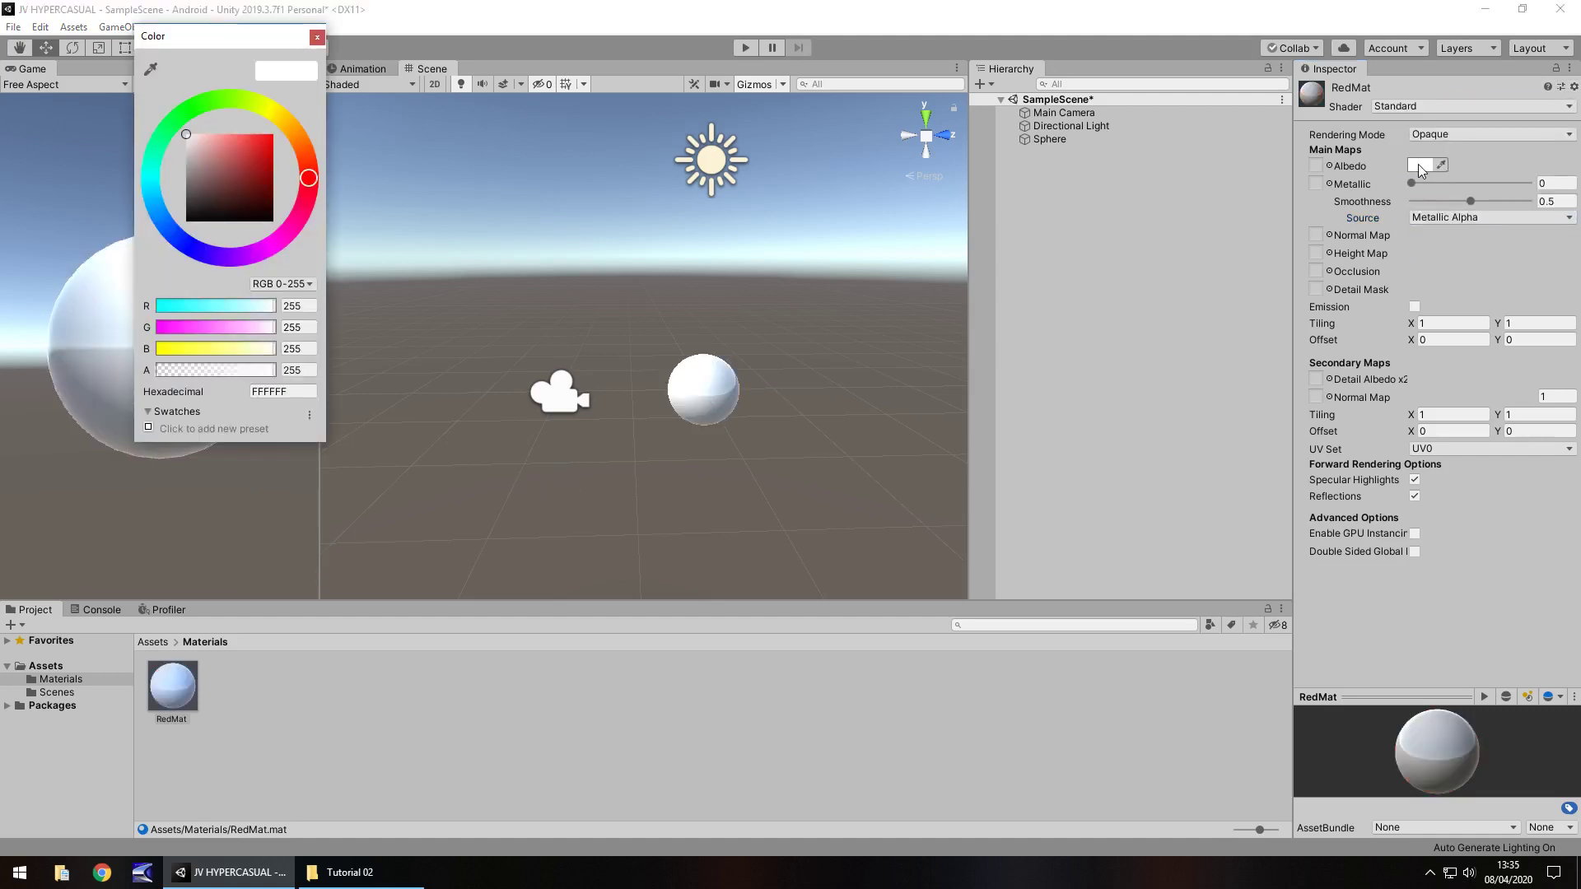
pyautogui.click(248, 159)
pyautogui.moveTo(266, 152); pyautogui.dragTo(273, 135)
pyautogui.click(317, 37)
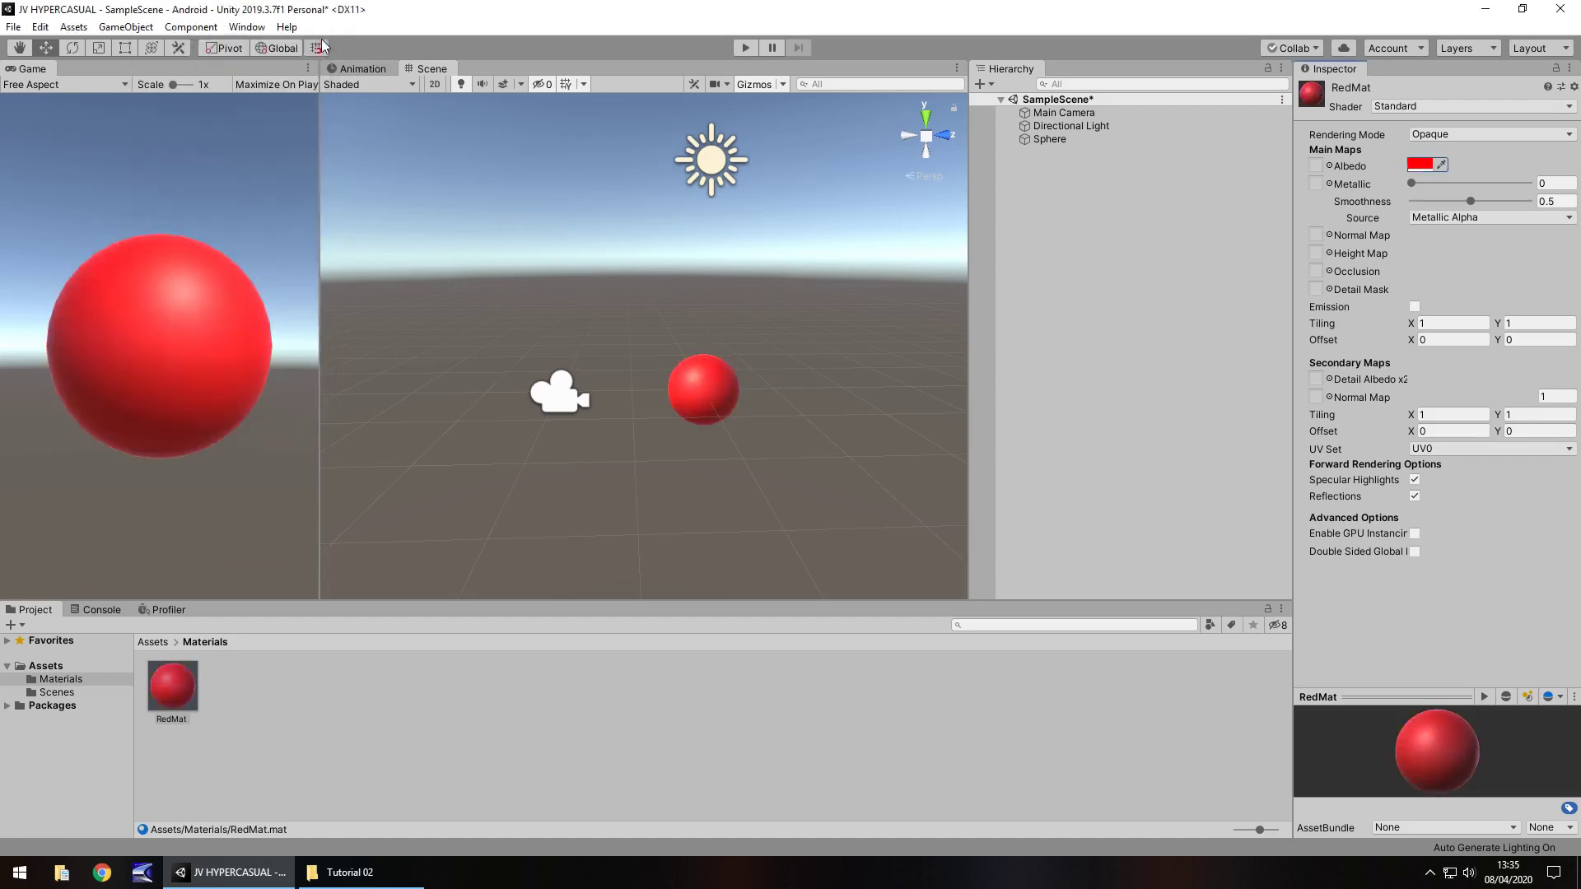
# Step: Set RedMat's Metallic to 1 and its Smoothness to 0
pyautogui.moveTo(1411, 183); pyautogui.dragTo(1372, 206)
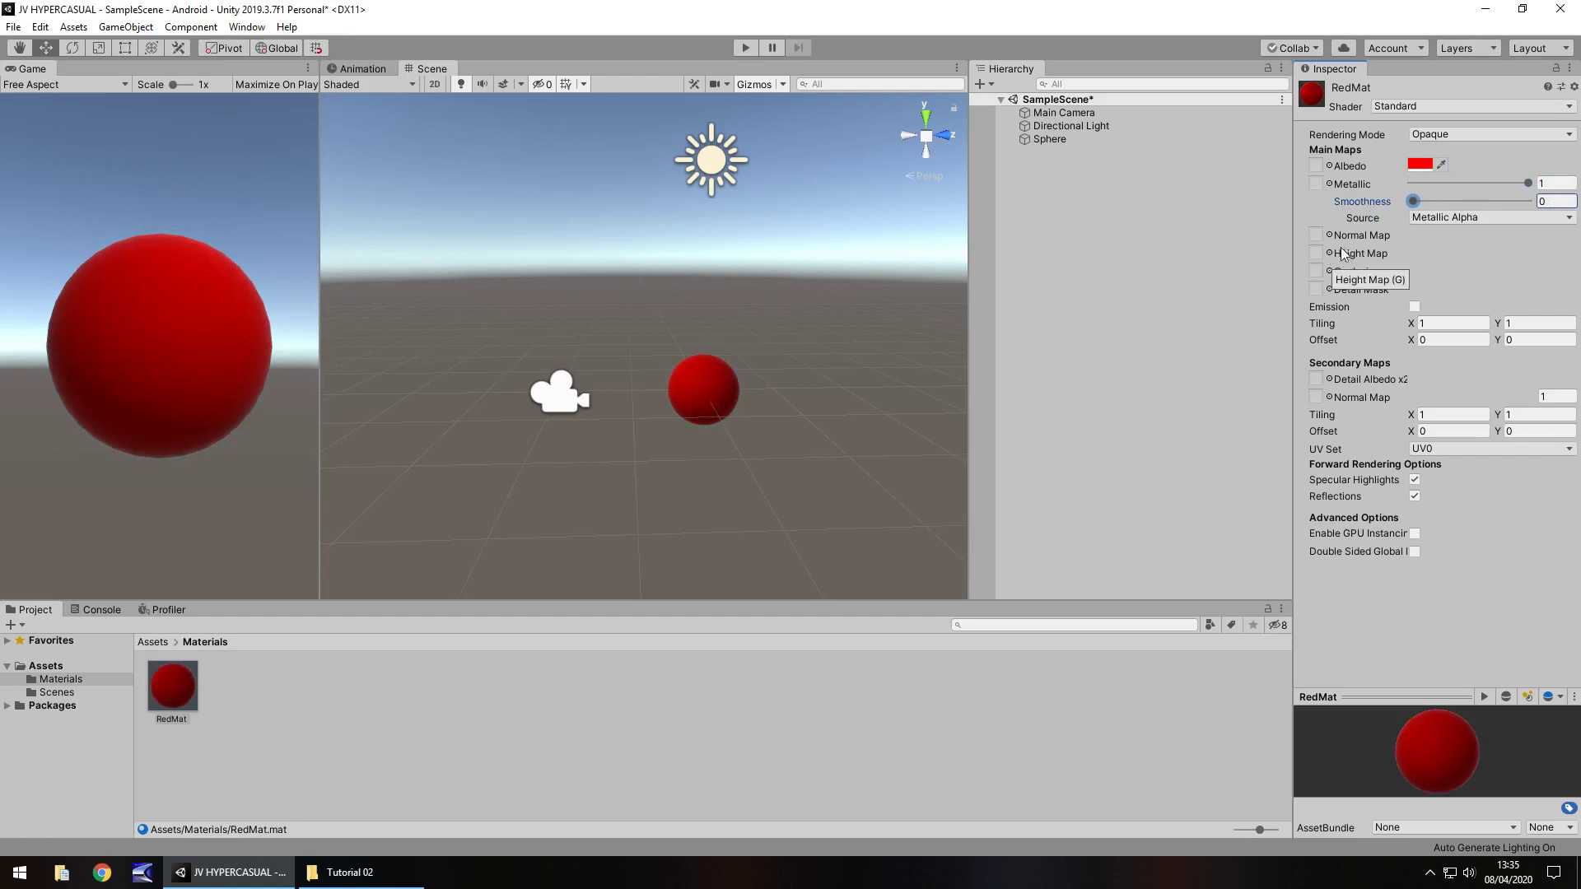
# Step: Try other red shades and alpha values for RedMat's albedo, returning it to full red
pyautogui.click(1419, 168)
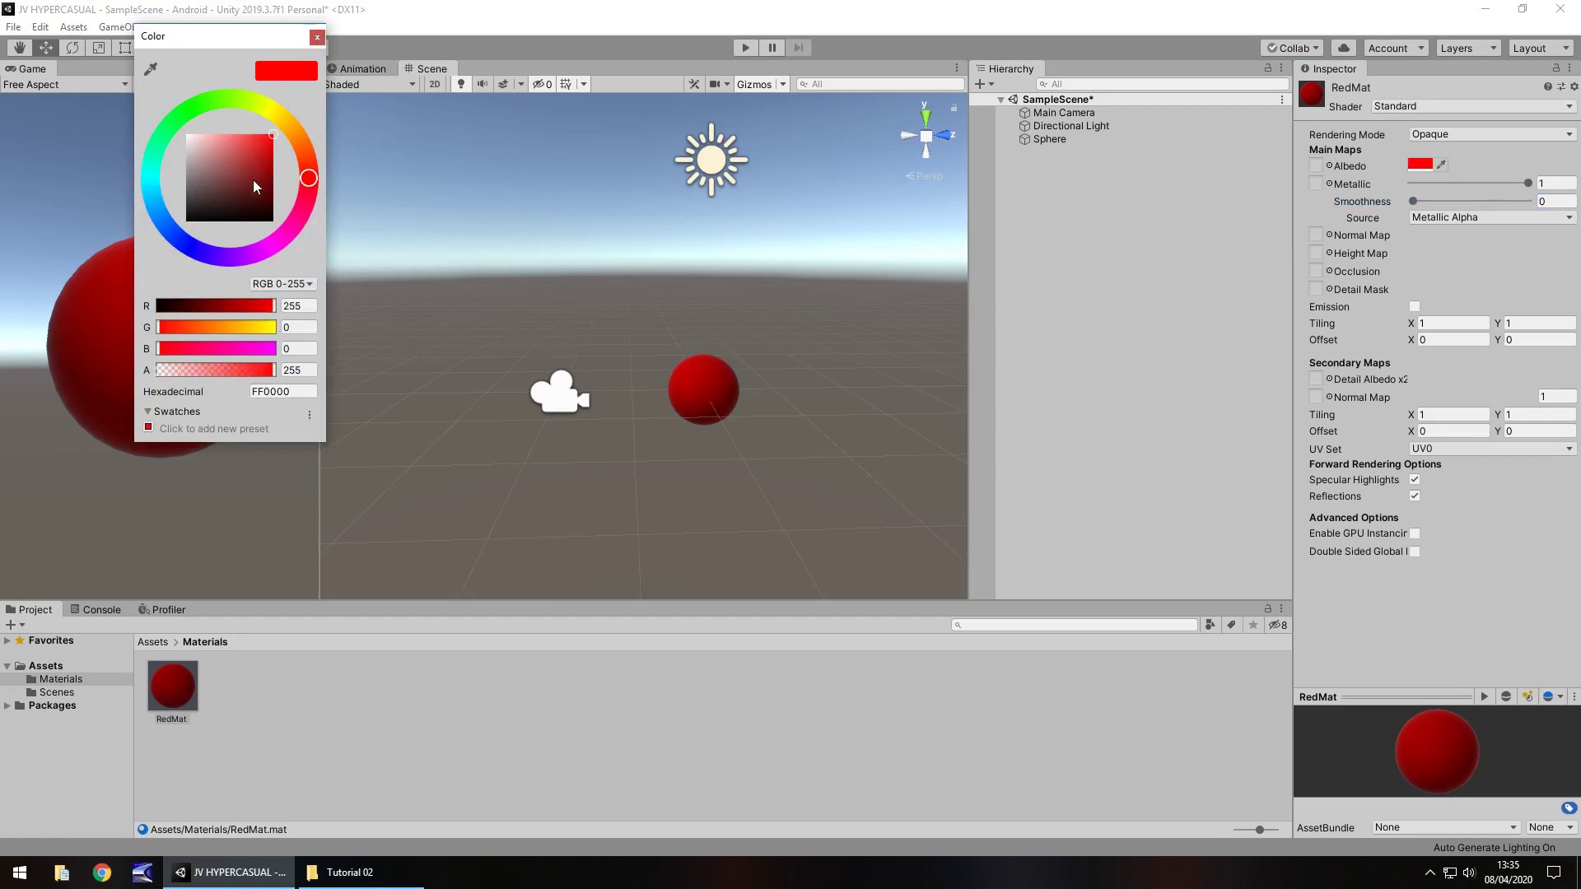
pyautogui.moveTo(254, 179)
pyautogui.mouseDown()
pyautogui.moveTo(228, 149)
pyautogui.moveTo(238, 189)
pyautogui.moveTo(210, 189)
pyautogui.moveTo(309, 246)
pyautogui.moveTo(207, 161)
pyautogui.moveTo(303, 224)
pyautogui.moveTo(265, 175)
pyautogui.moveTo(285, 137)
pyautogui.mouseUp()
pyautogui.moveTo(264, 369)
pyautogui.mouseDown()
pyautogui.moveTo(169, 369)
pyautogui.moveTo(278, 370)
pyautogui.mouseUp()
pyautogui.click(318, 37)
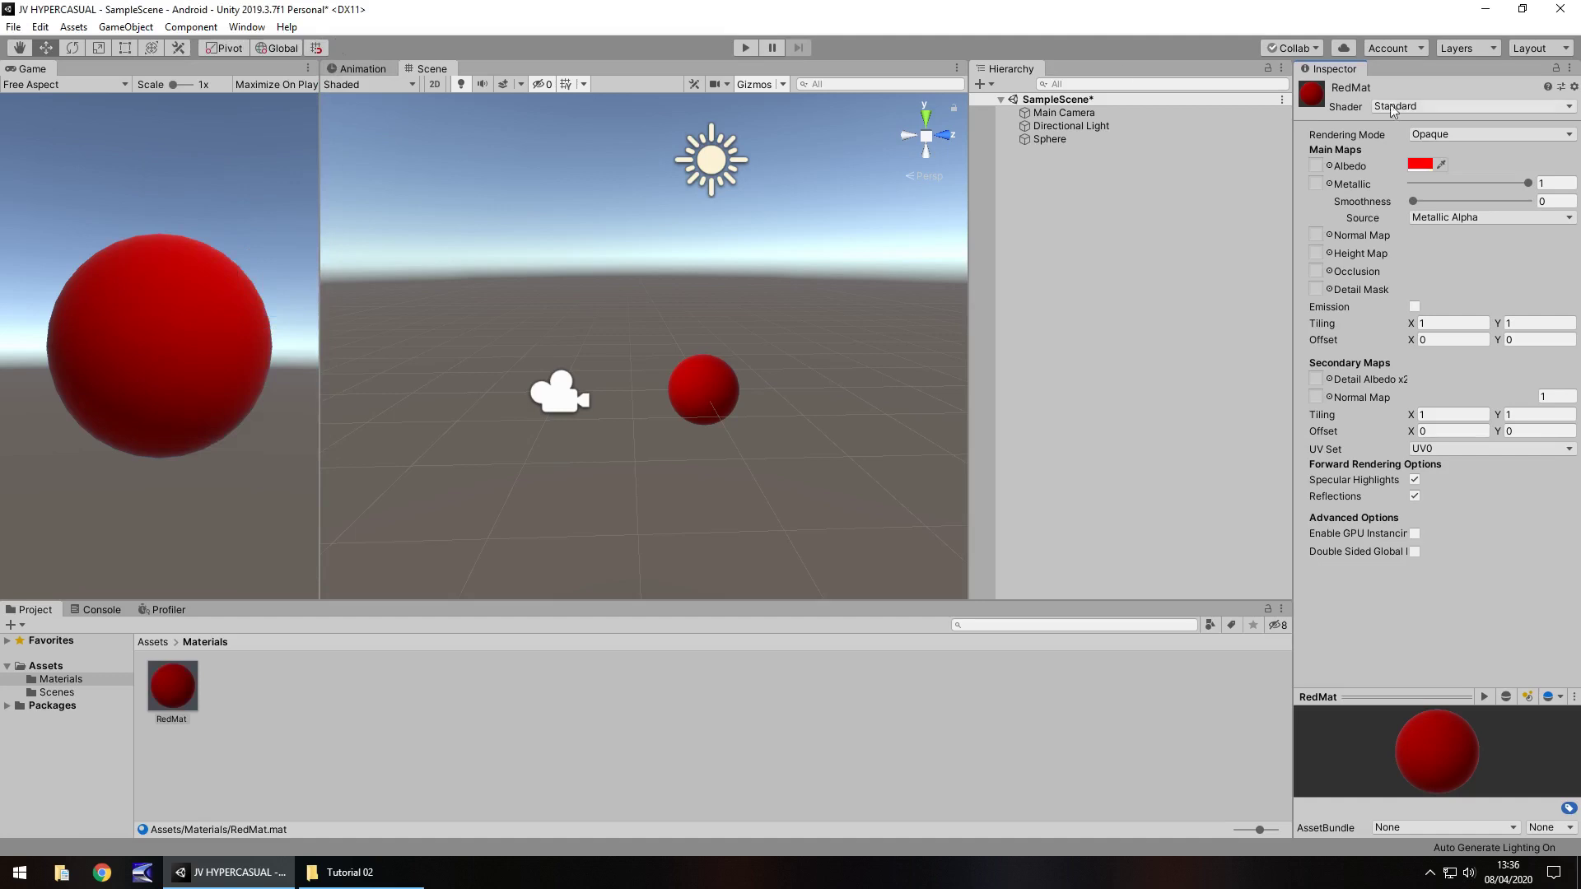
# Step: Switch RedMat's rendering mode to Fade, test the albedo's alpha, and return the rendering mode to Opaque
pyautogui.click(1488, 132)
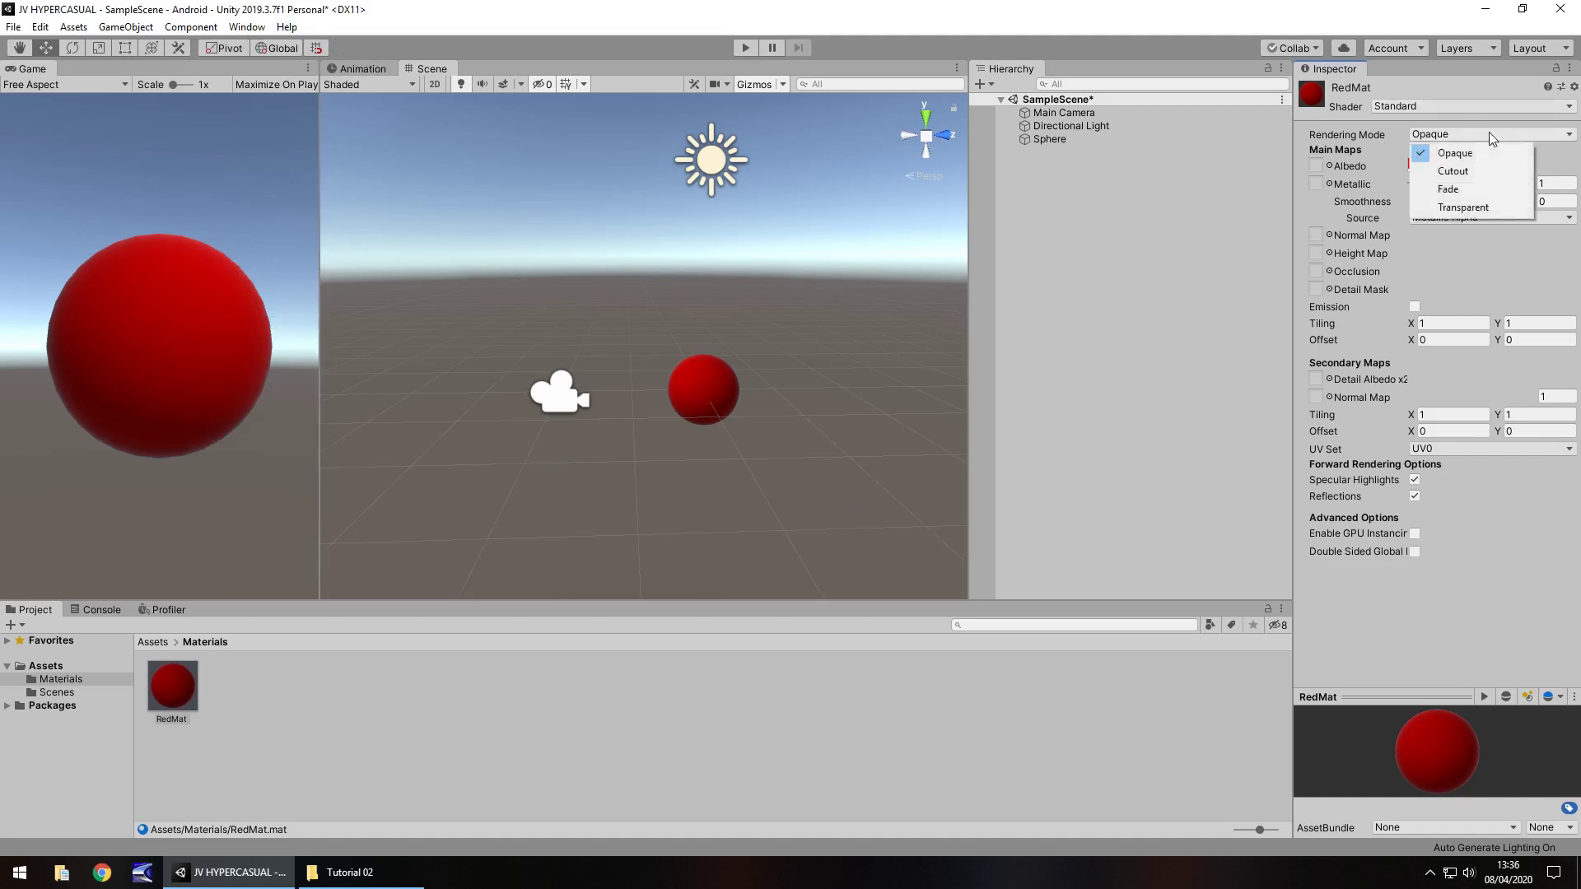
pyautogui.click(1455, 188)
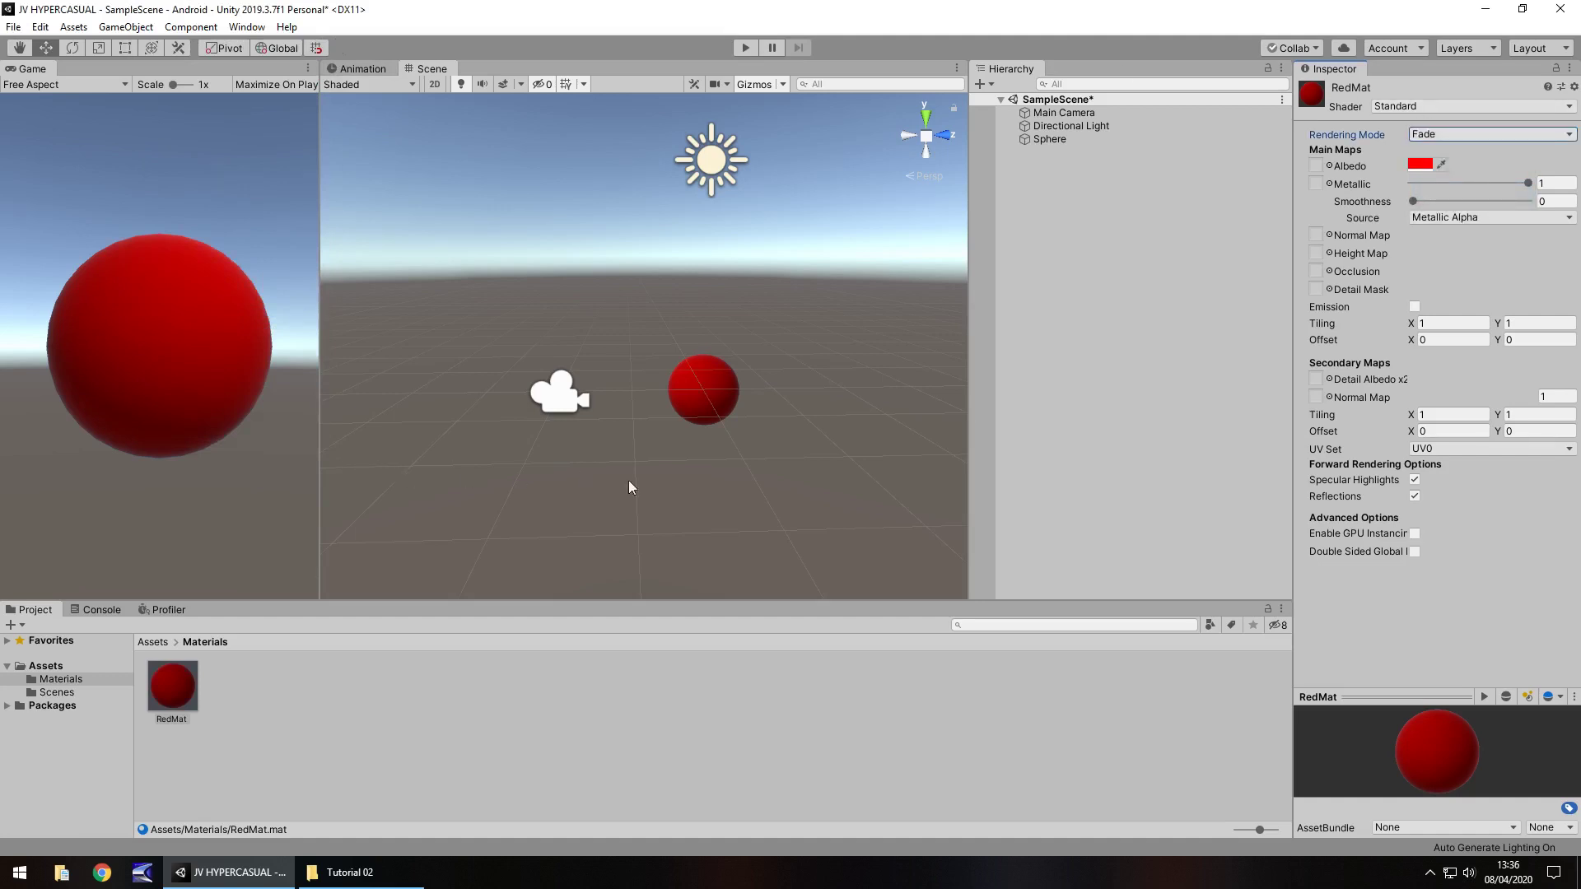
pyautogui.click(1421, 165)
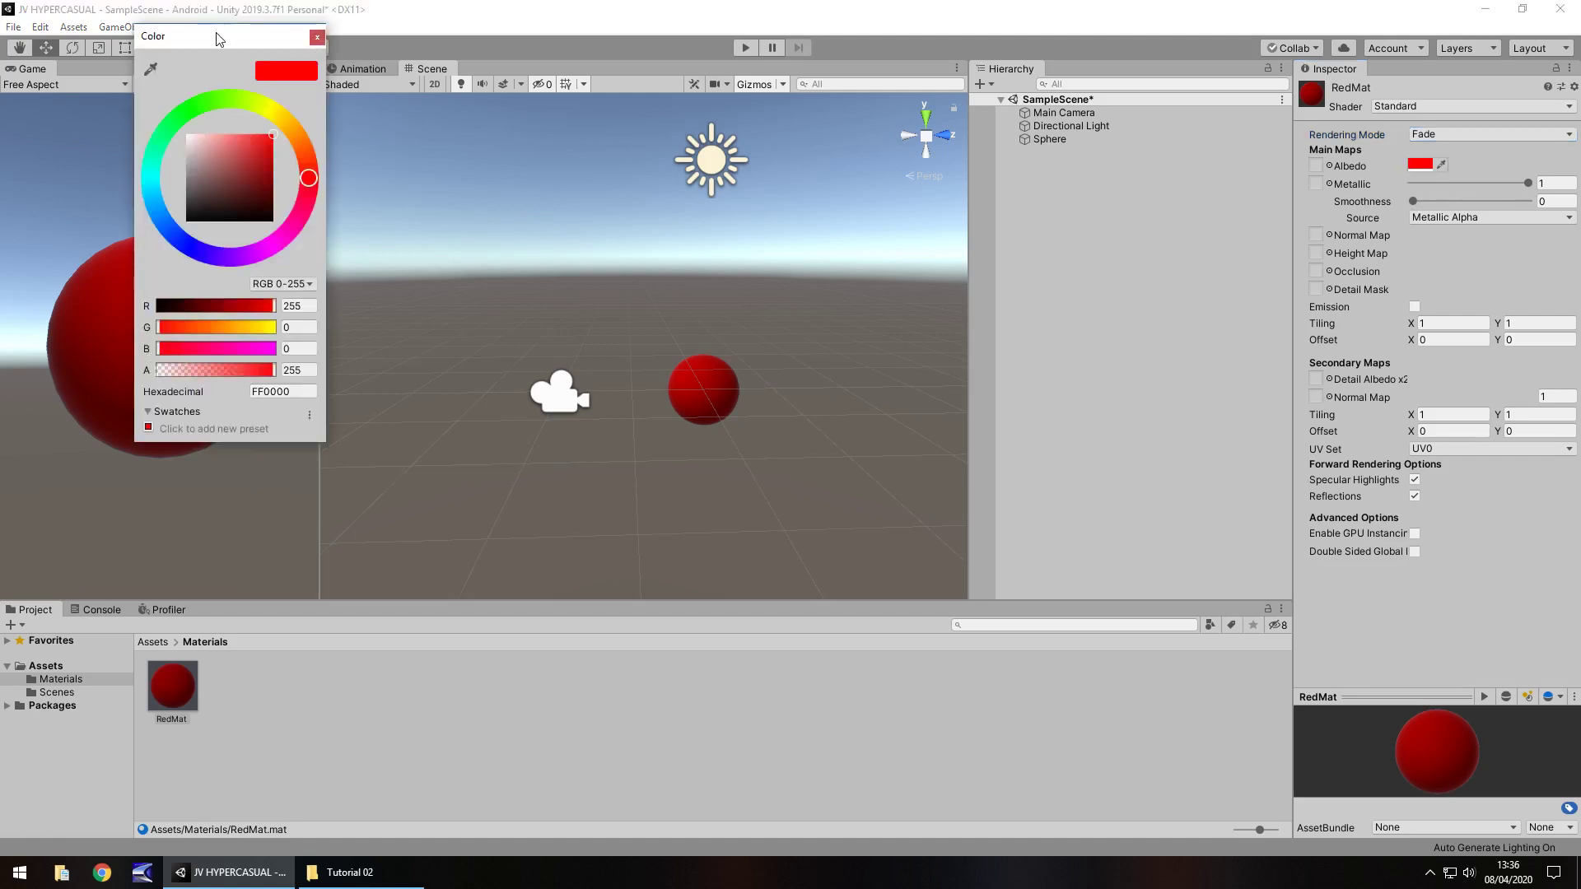
pyautogui.moveTo(215, 38); pyautogui.dragTo(419, 110)
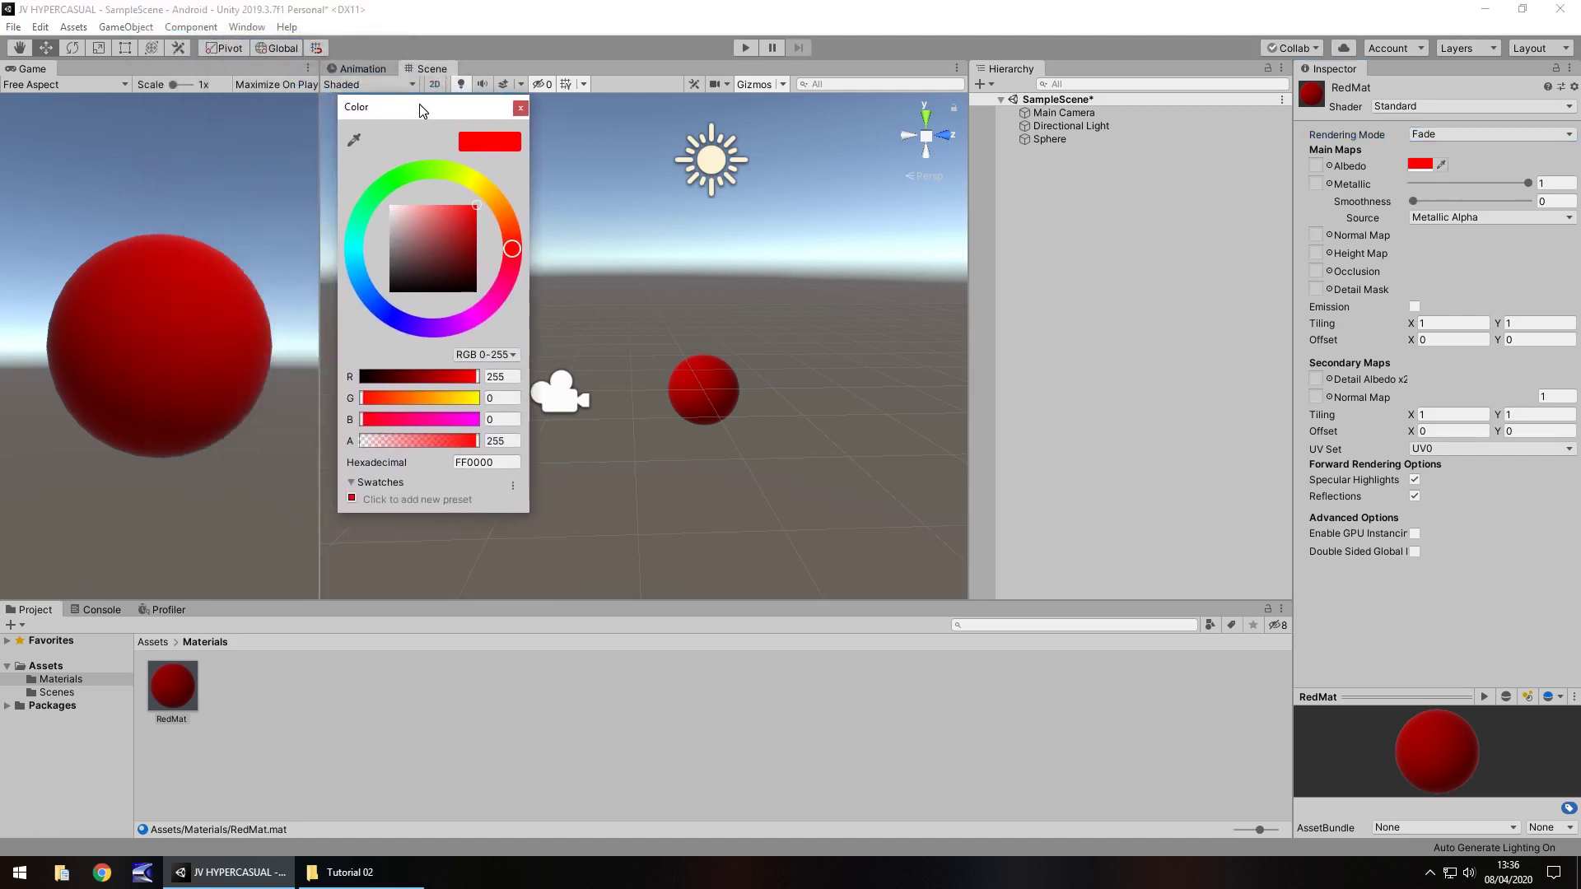
pyautogui.moveTo(435, 443); pyautogui.dragTo(494, 446)
pyautogui.click(521, 107)
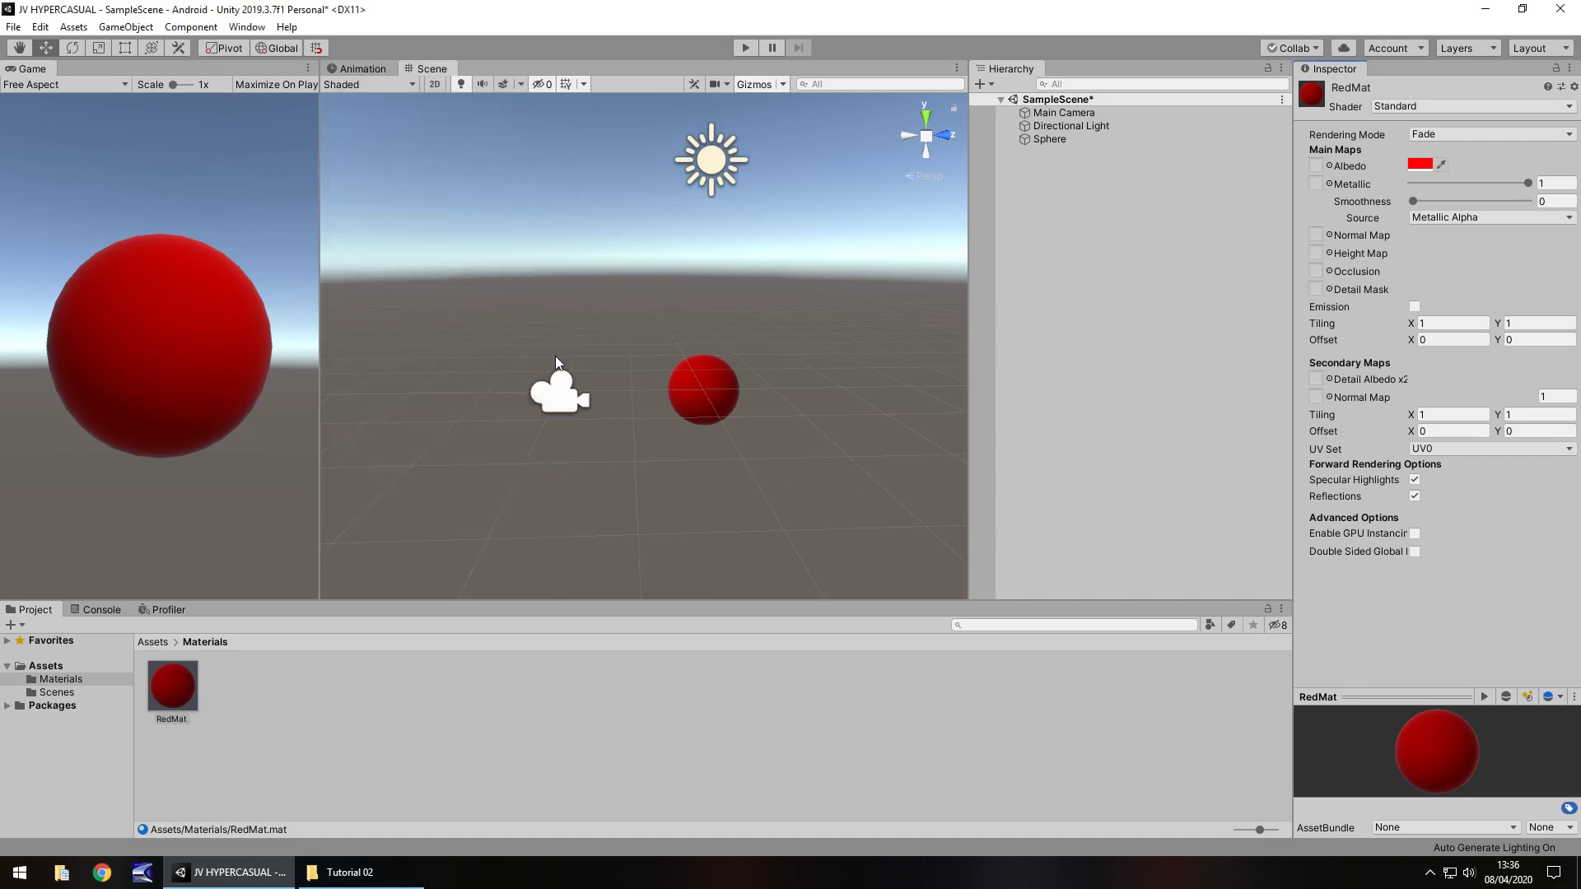
pyautogui.click(1451, 135)
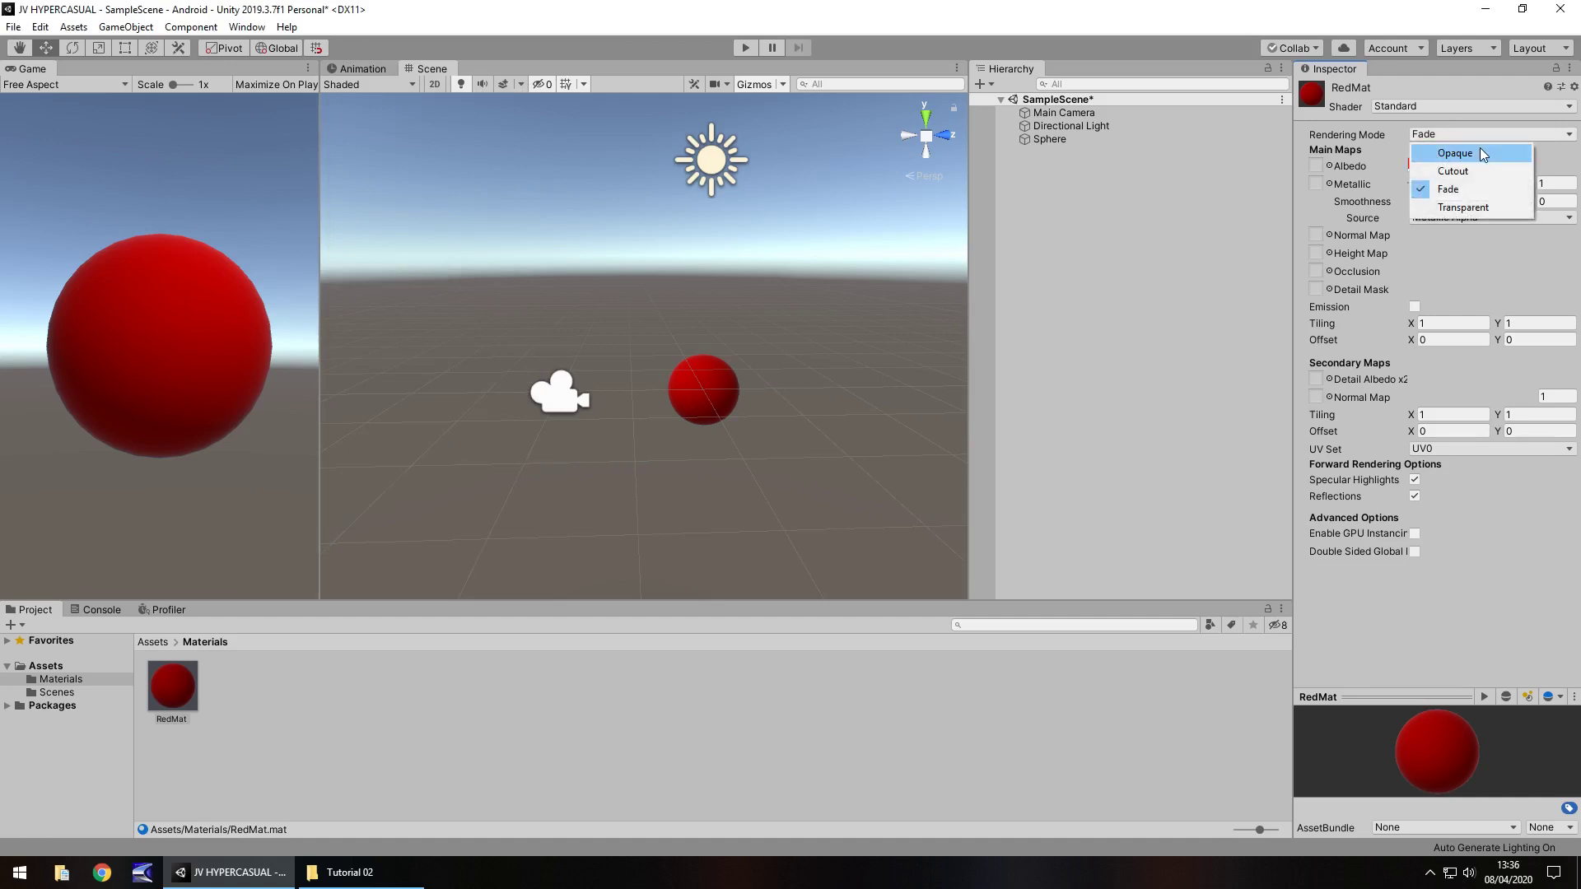
pyautogui.click(1482, 154)
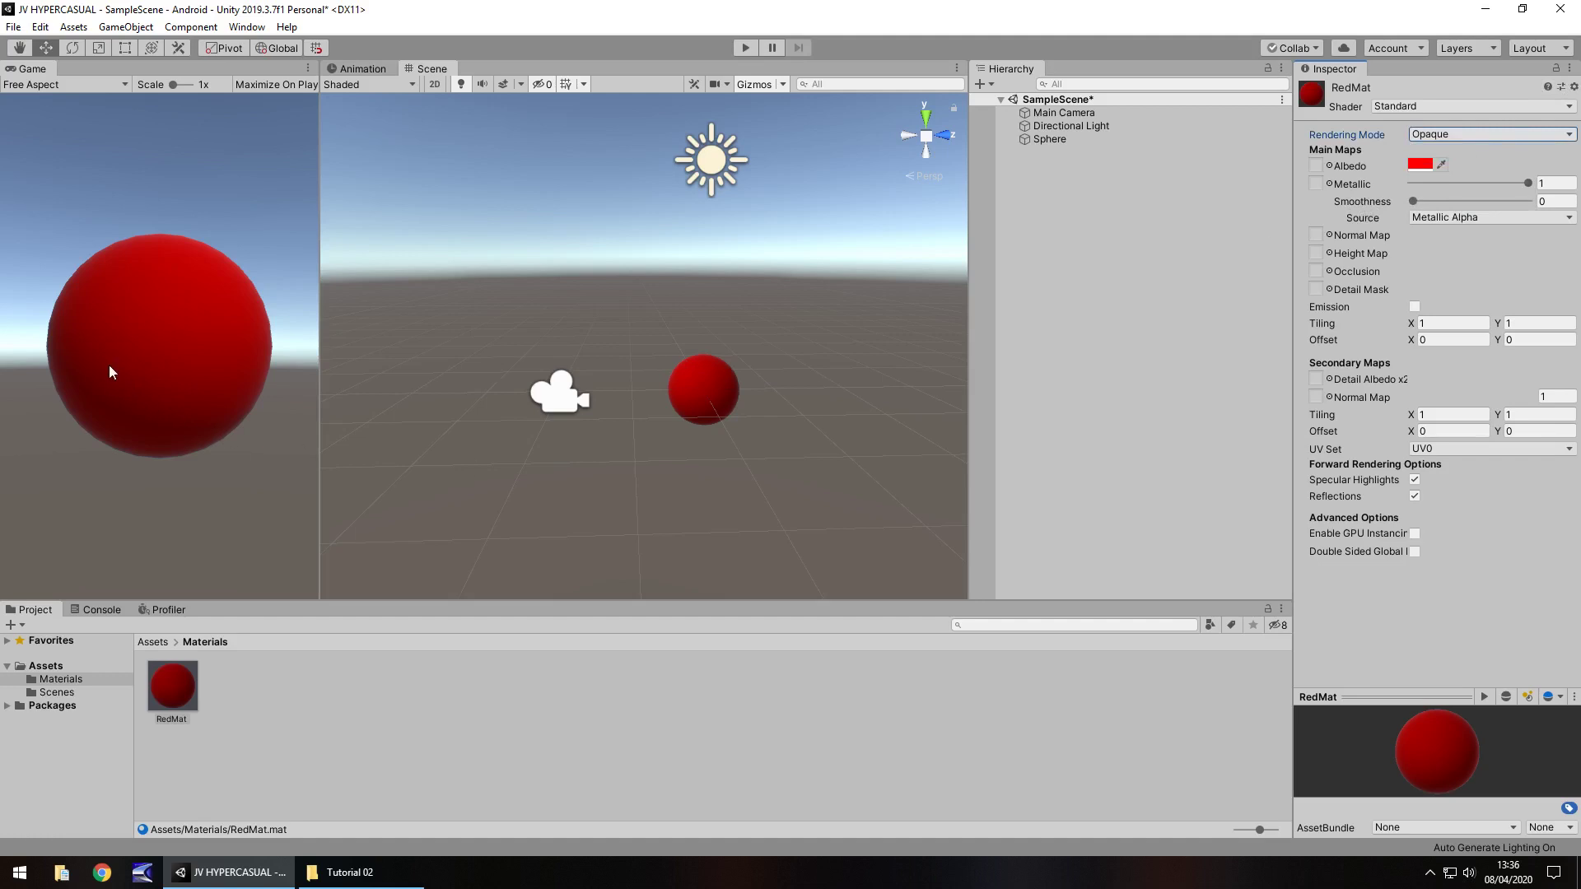
# Step: Set RedMat's smoothness Source to Albedo Alpha and its Smoothness to 1
pyautogui.click(1477, 216)
pyautogui.click(1456, 253)
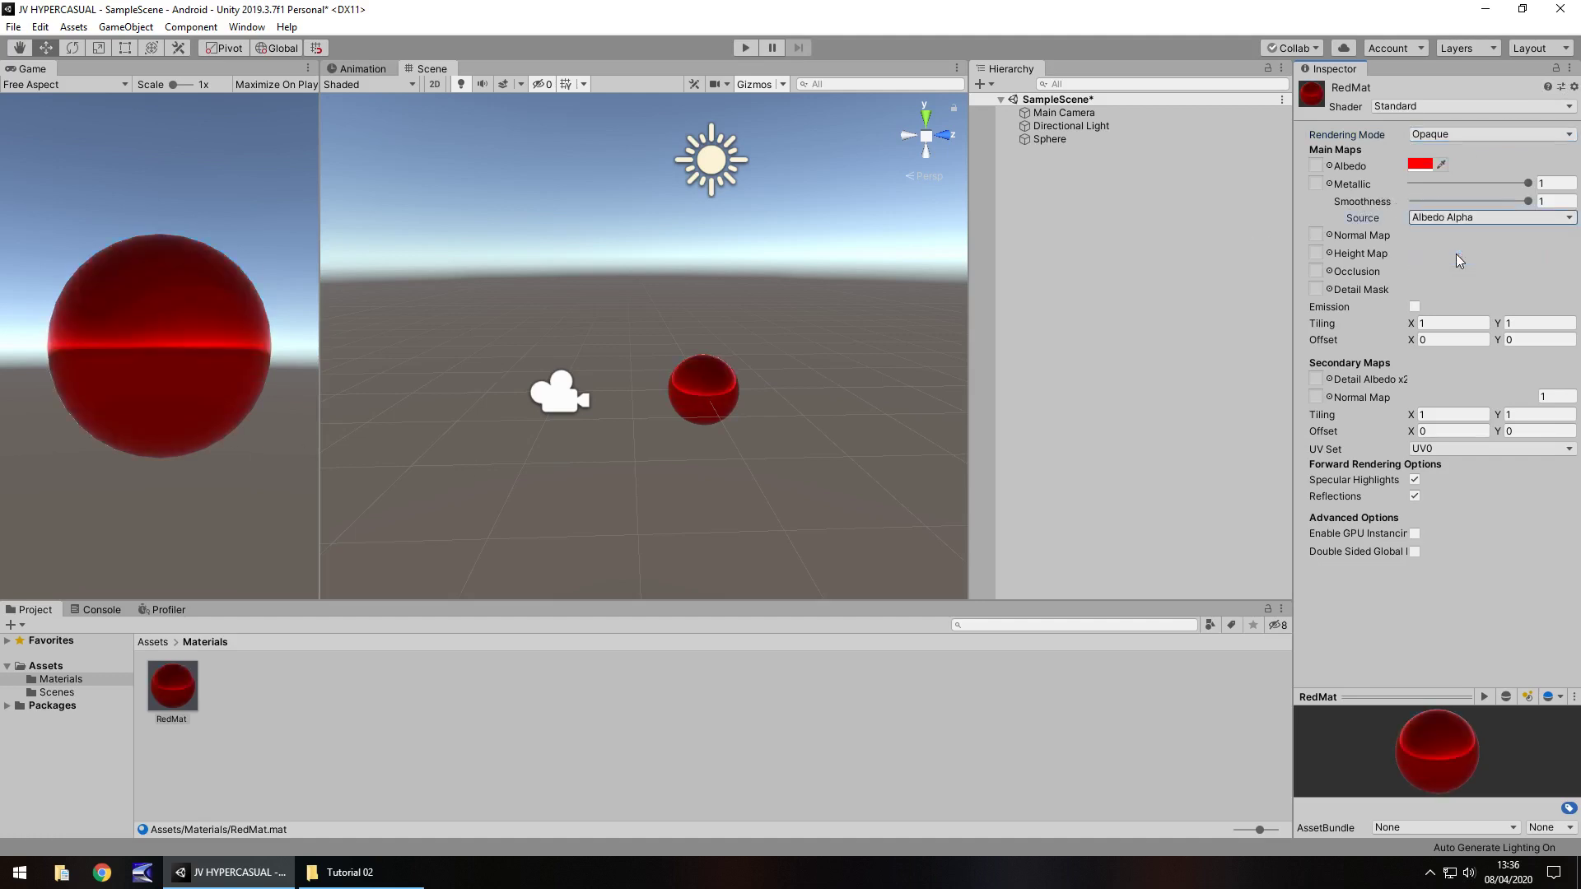
pyautogui.click(1478, 218)
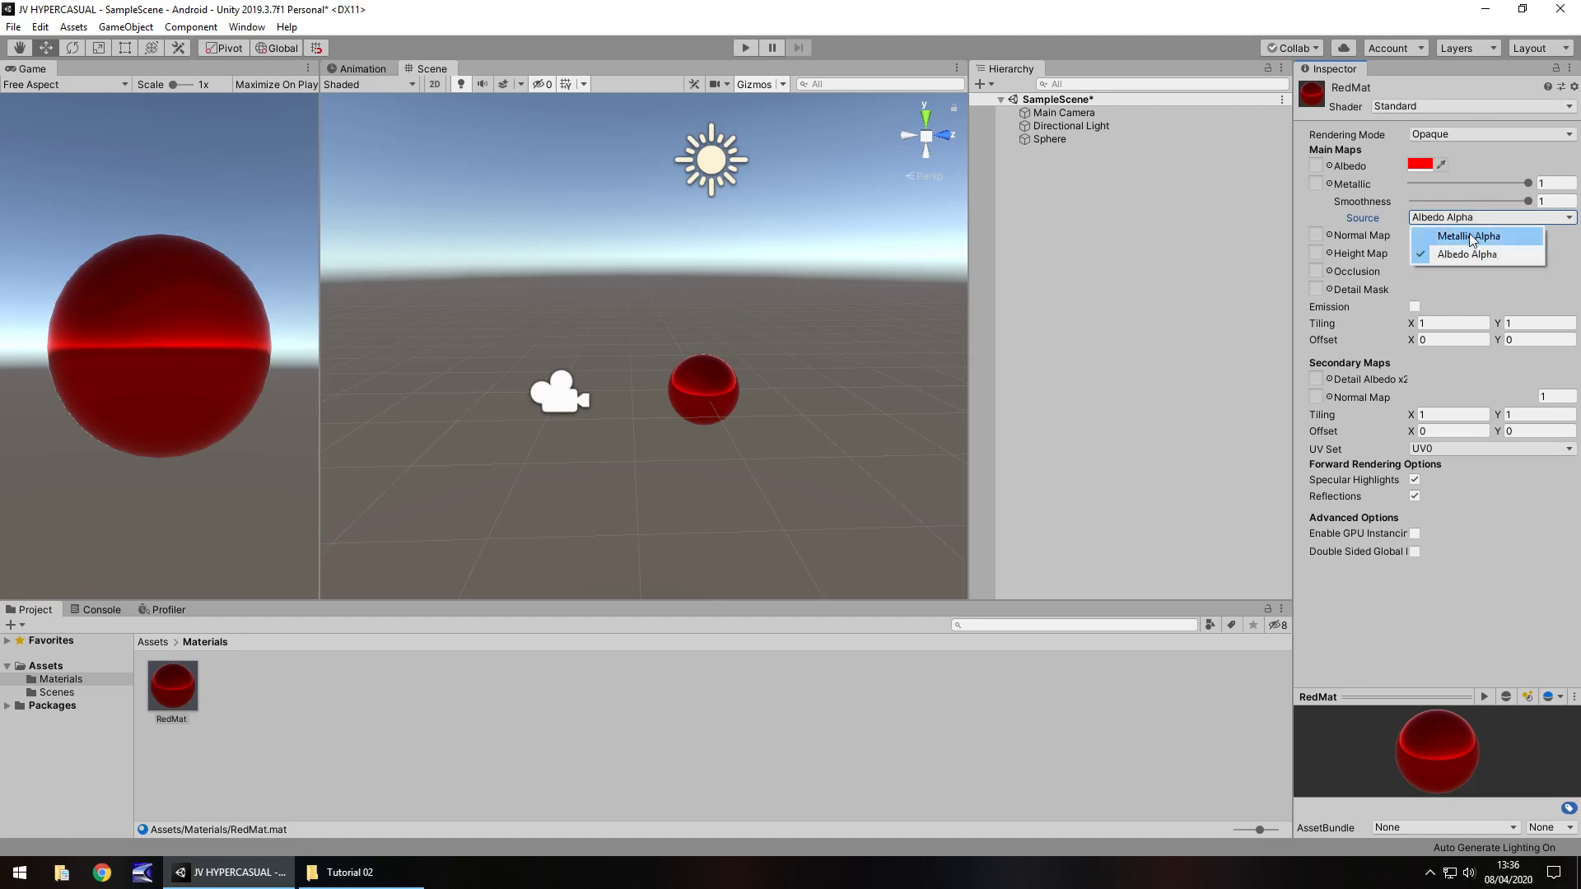
pyautogui.click(1526, 201)
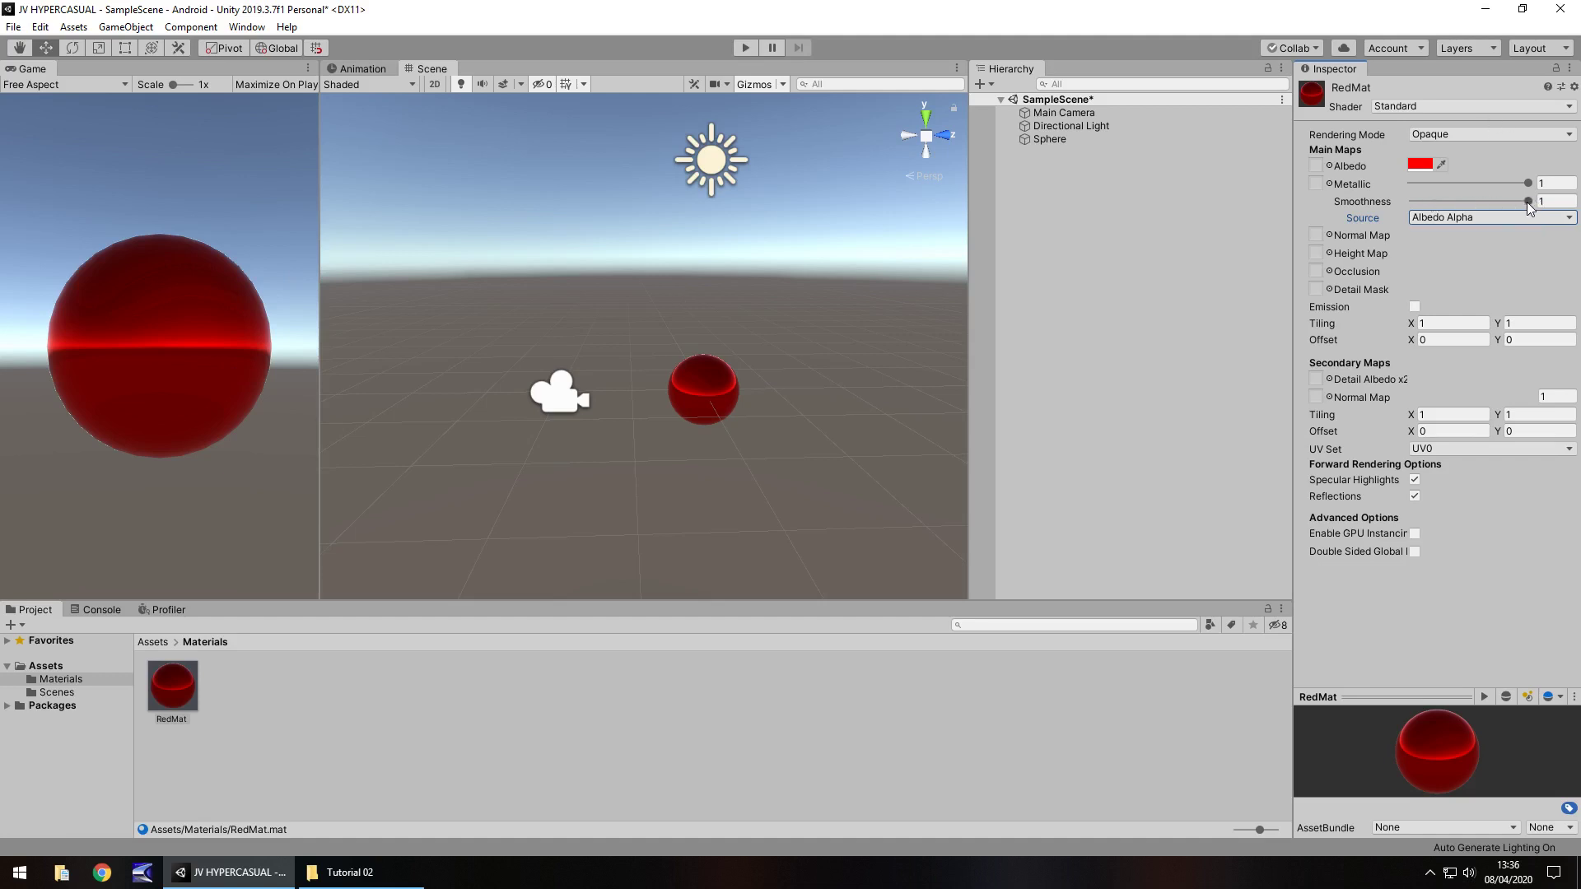
# Step: Set RedMat's smoothness Source to Metallic Alpha and its Smoothness to about 0.329
pyautogui.moveTo(1527, 202); pyautogui.dragTo(1446, 213)
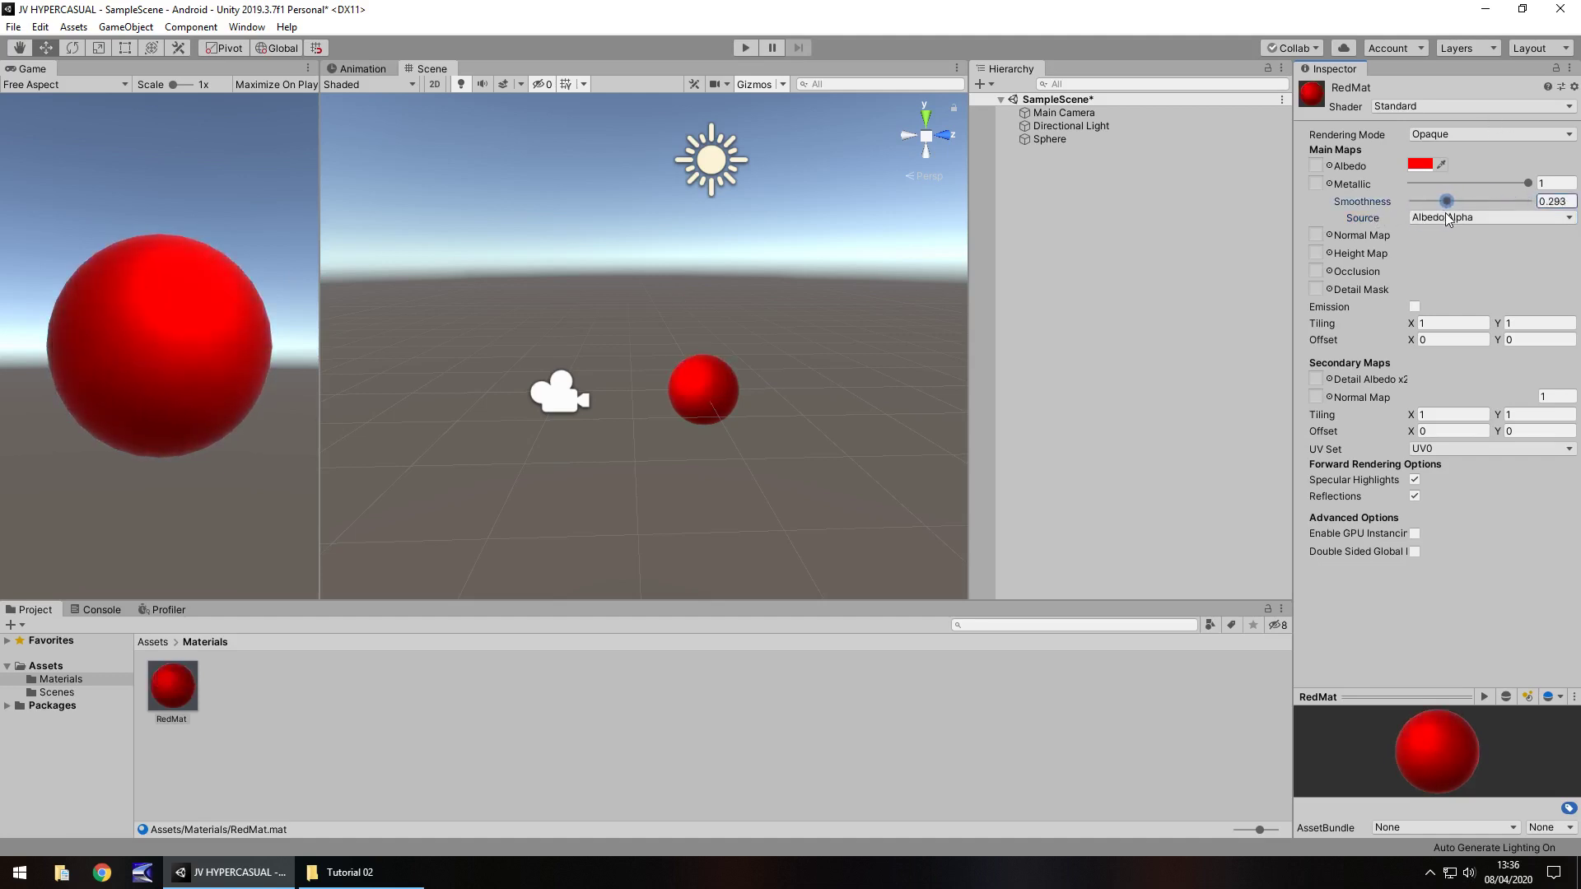
pyautogui.click(1447, 218)
pyautogui.click(1453, 236)
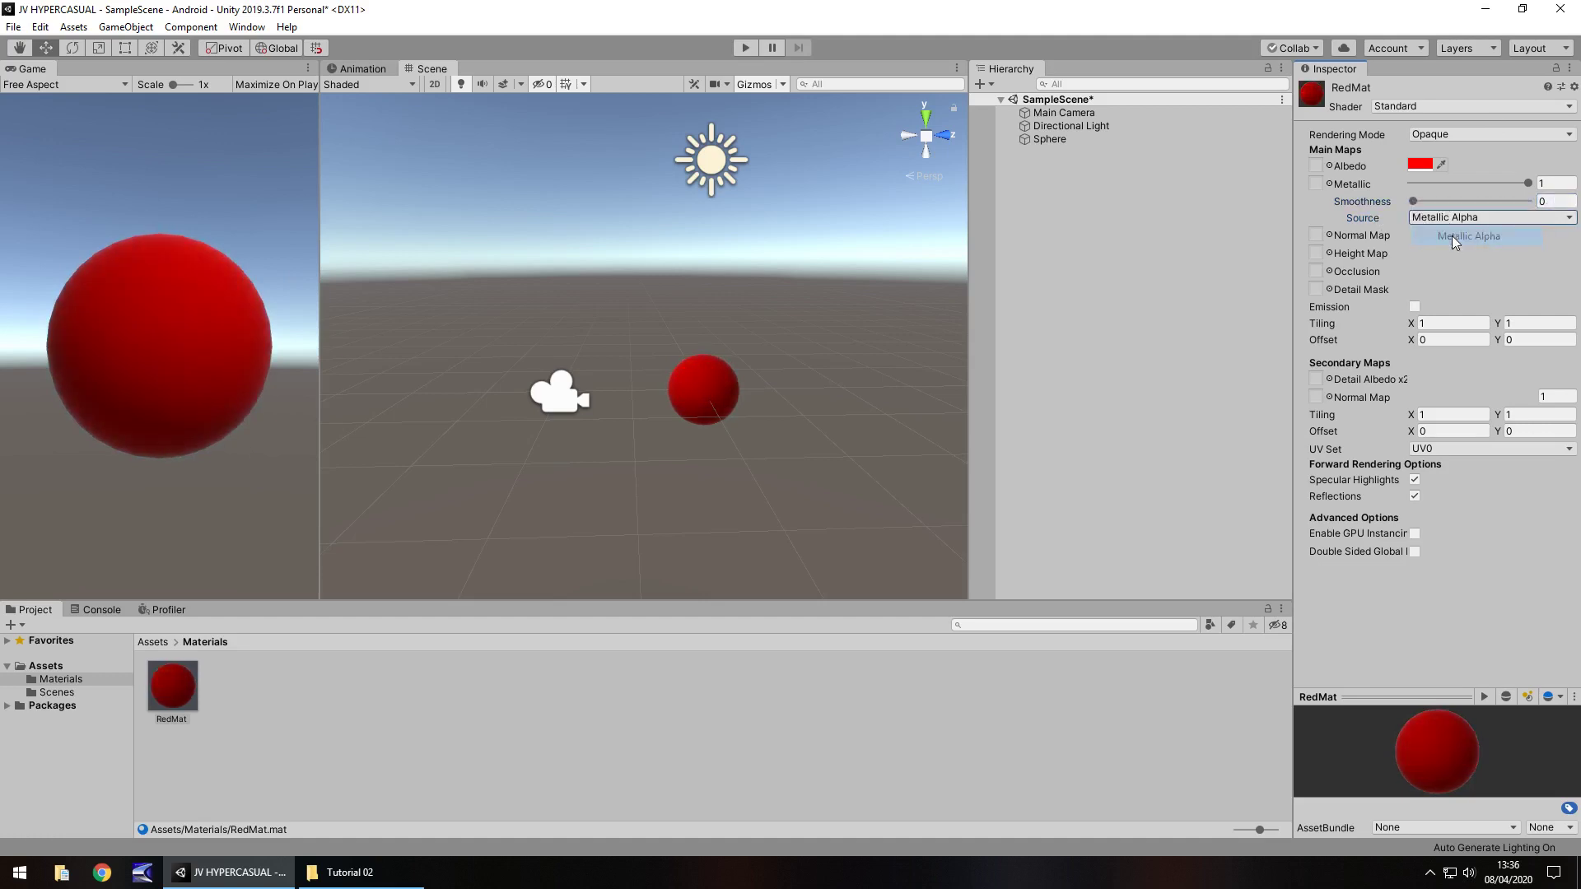
pyautogui.click(1450, 218)
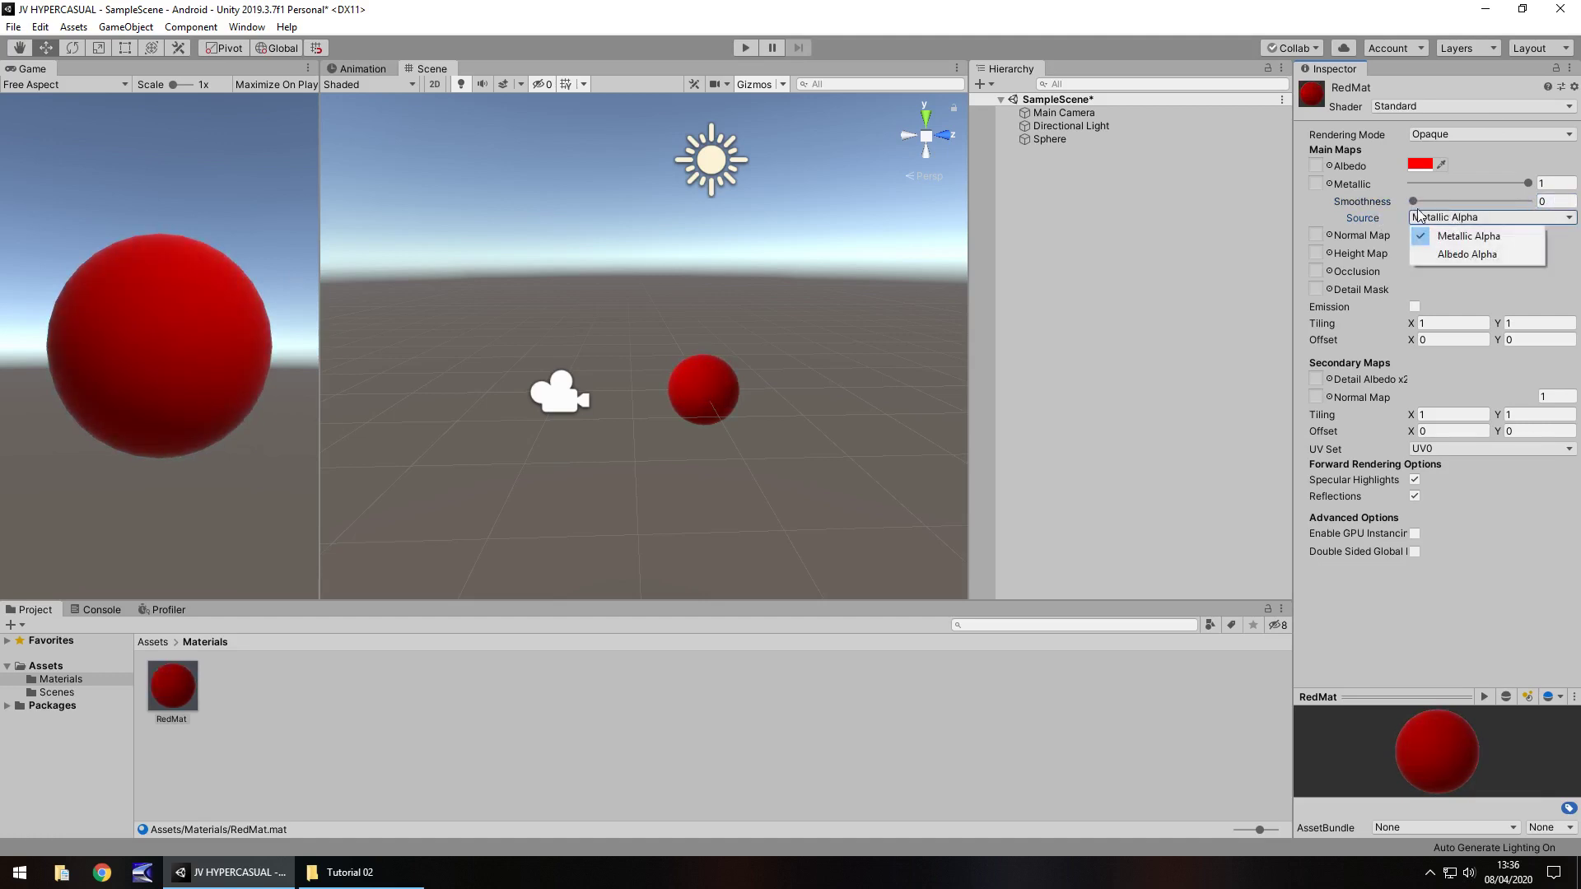
pyautogui.click(1425, 203)
pyautogui.moveTo(1425, 201); pyautogui.dragTo(1451, 203)
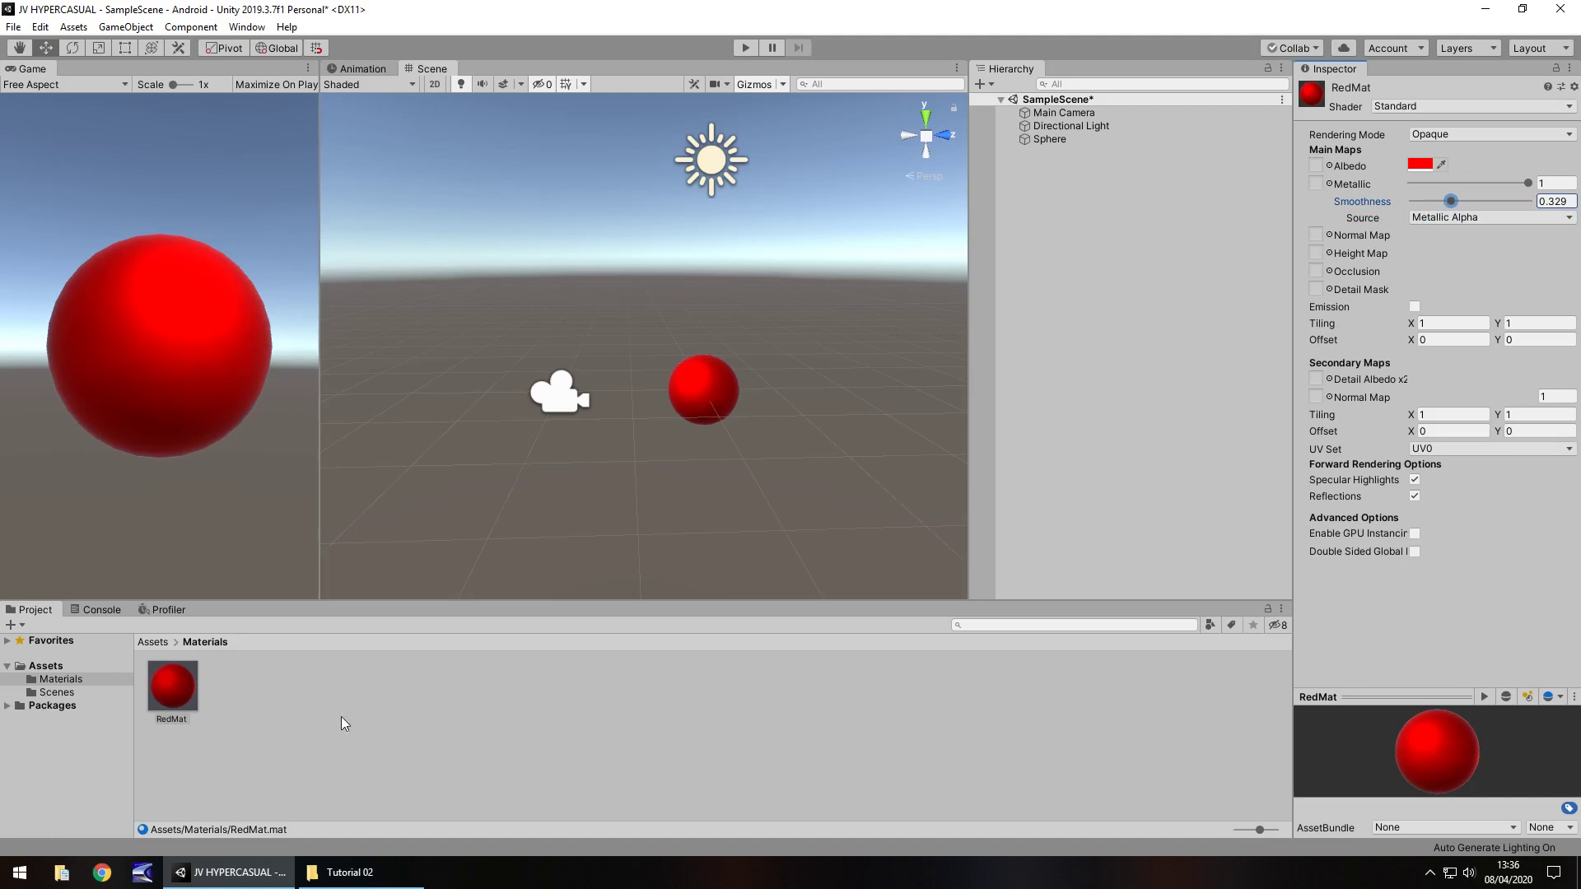
# Step: Duplicate RedMat in the Materials folder and change the copy's albedo colour to blue, 0011FF
pyautogui.click(173, 684)
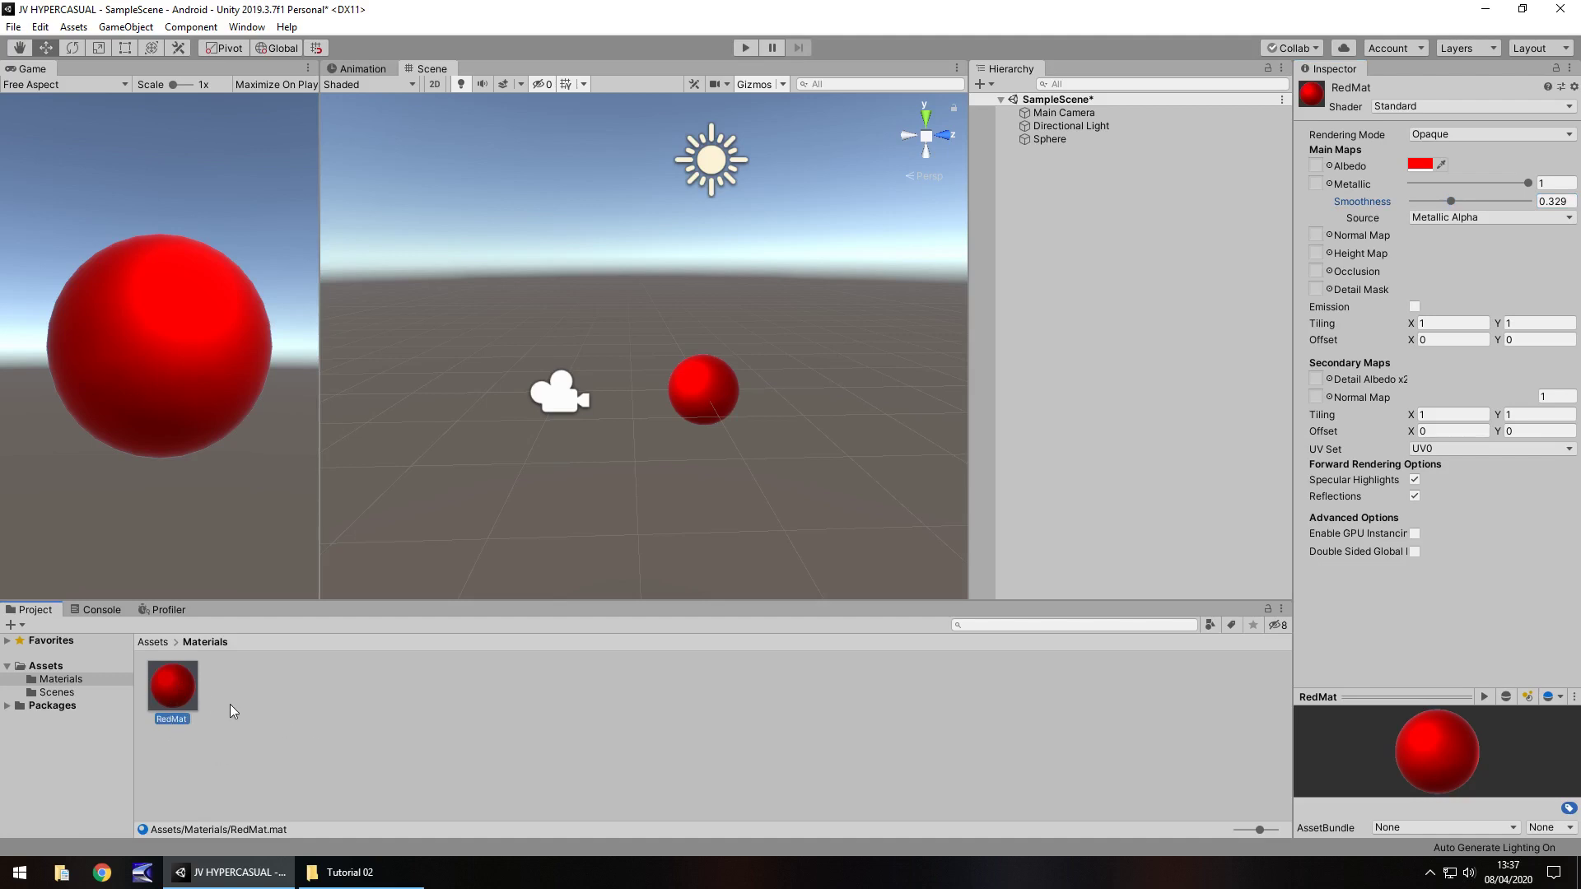
pyautogui.hotkey('ctrl', 'd')
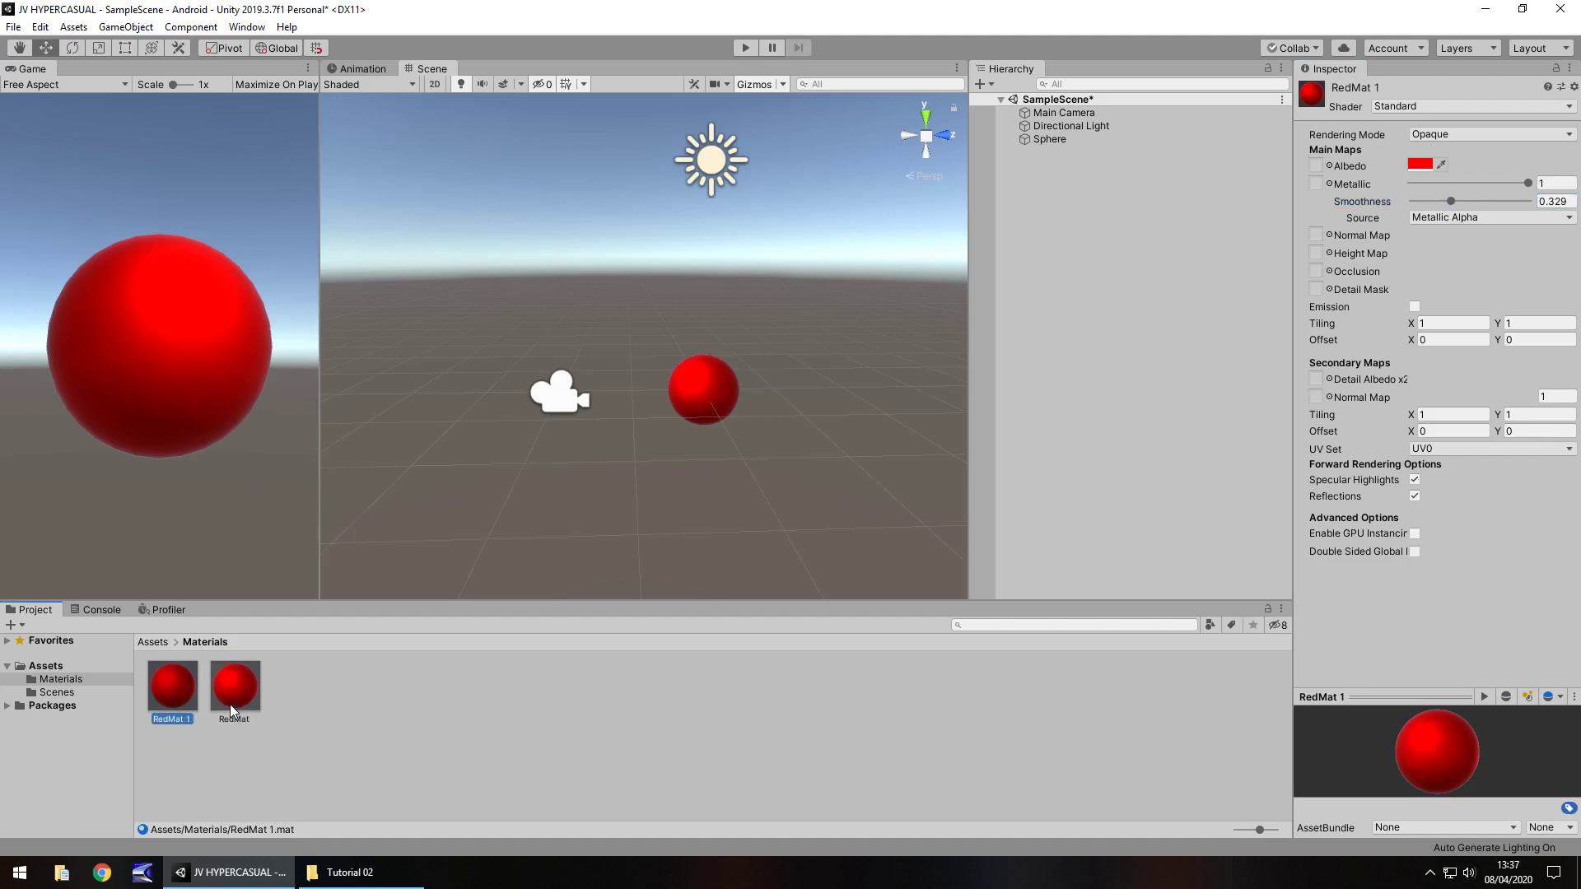
pyautogui.click(1427, 170)
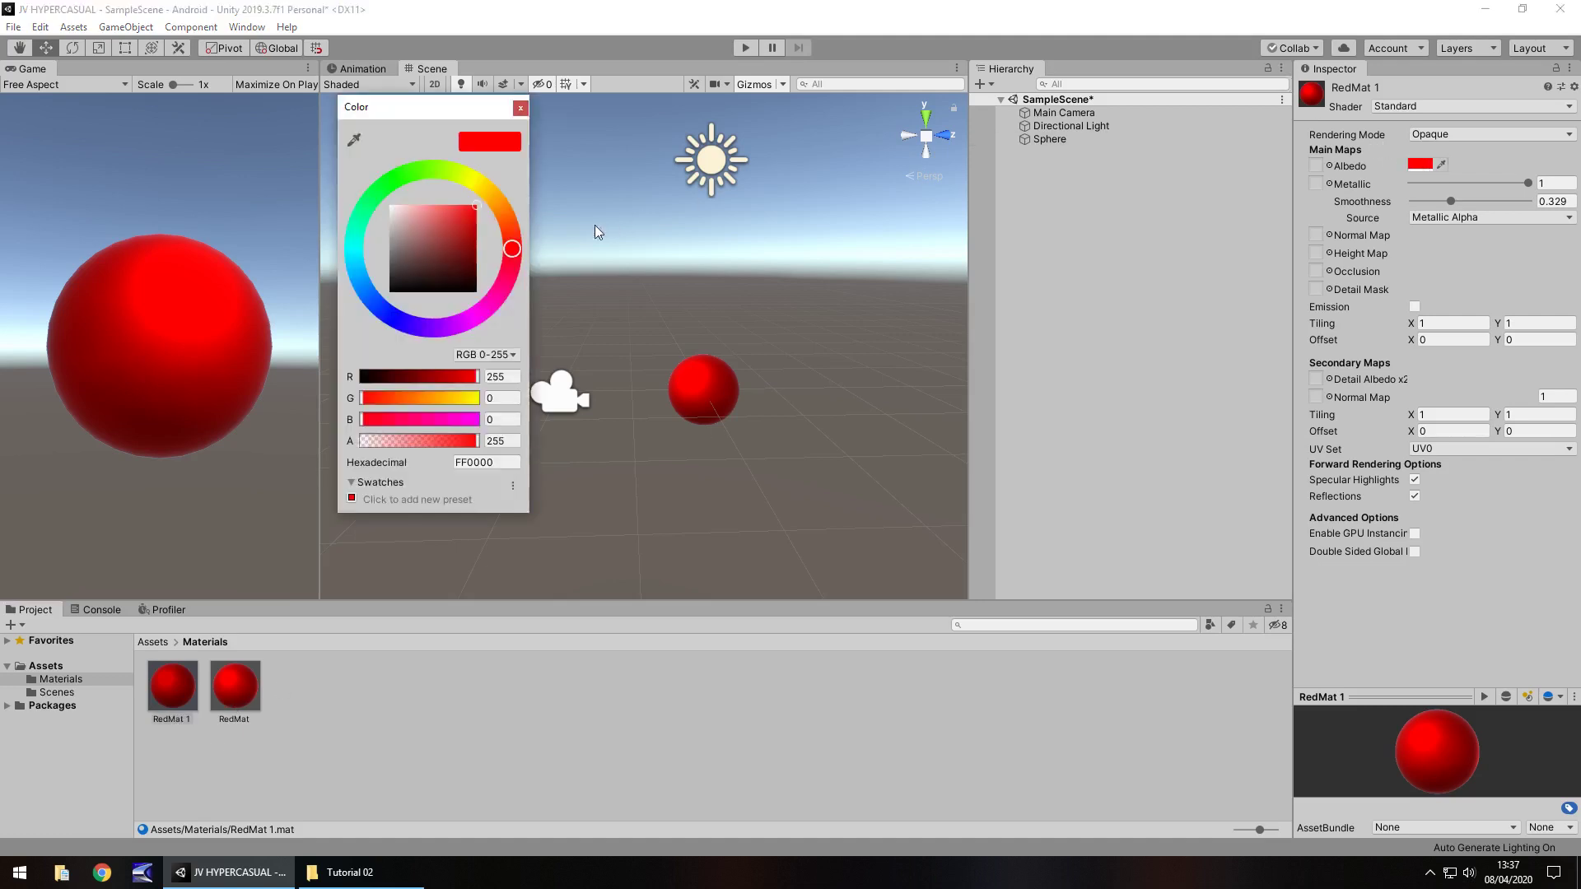
pyautogui.click(389, 316)
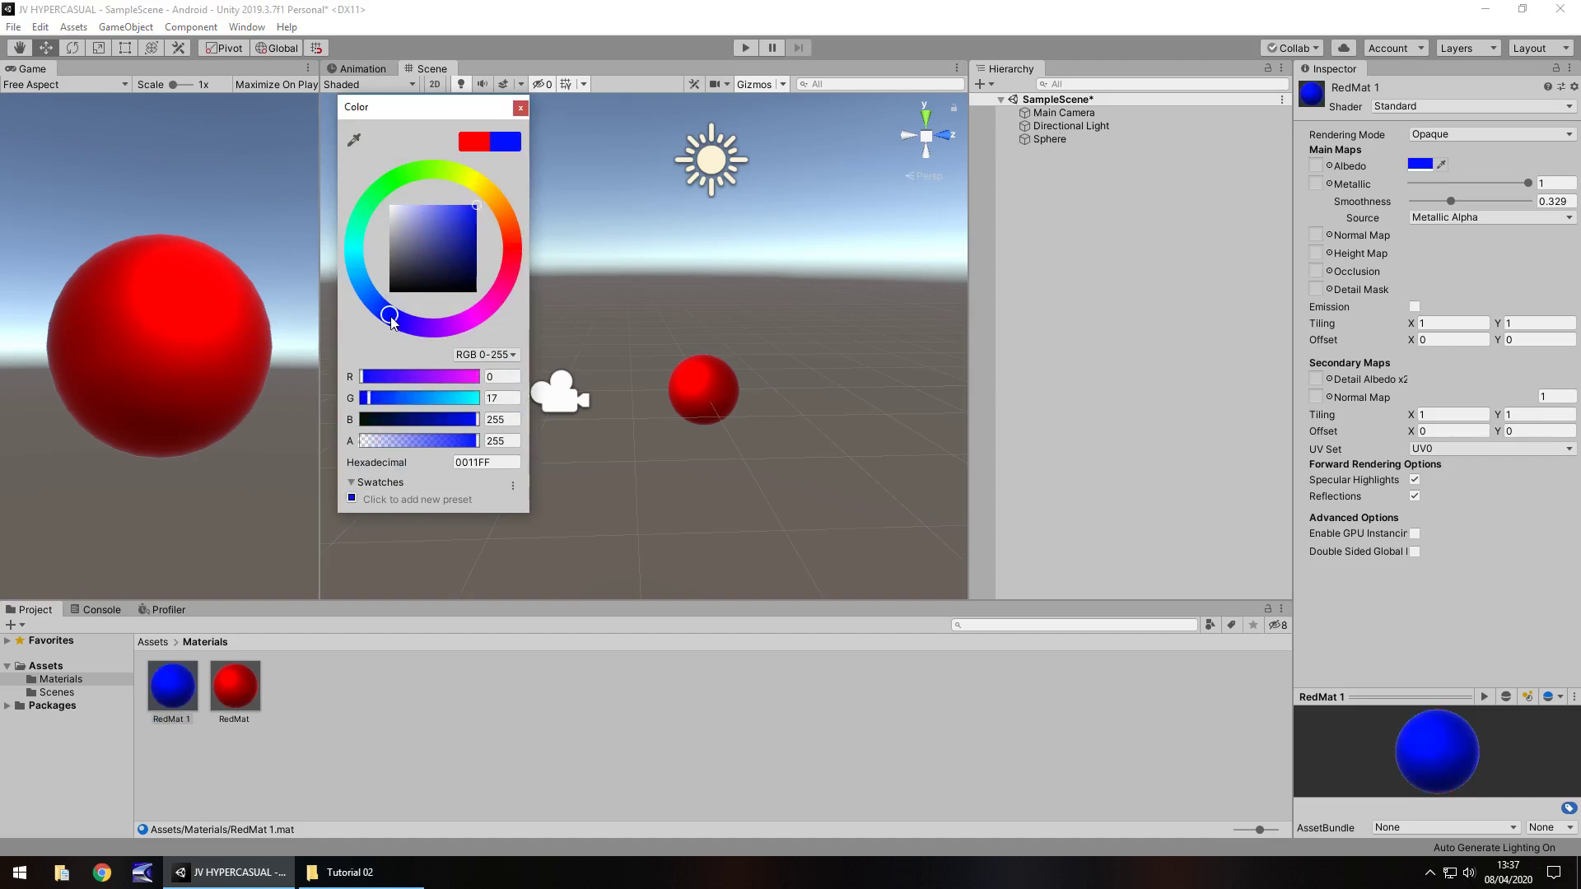
pyautogui.click(520, 107)
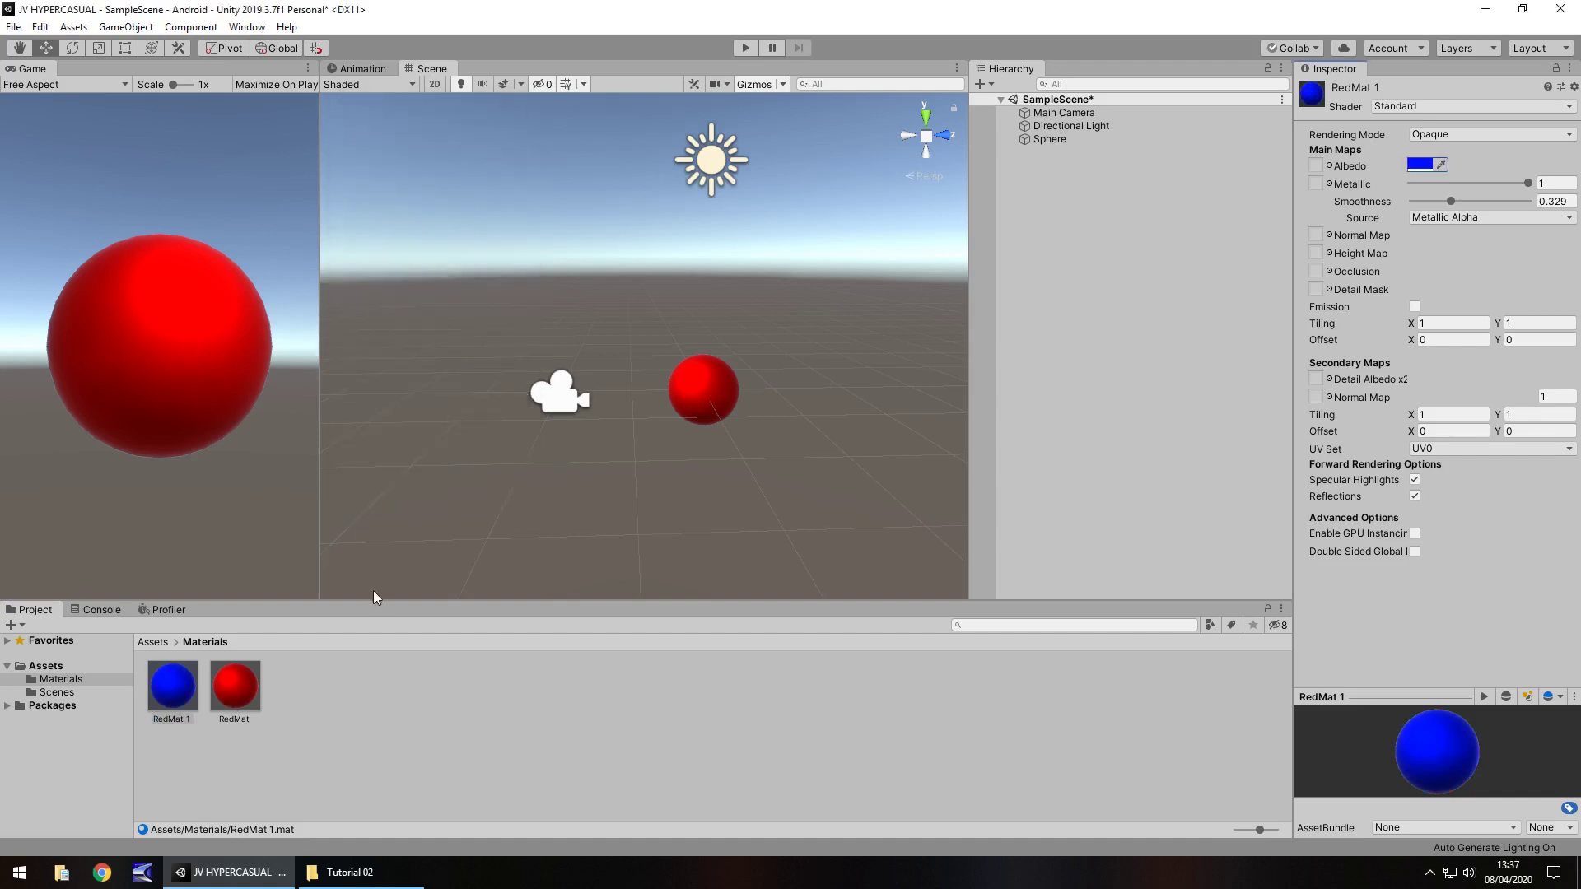
# Step: Try a blue albedo colour, 0015FF, on the original RedMat and undo the change
pyautogui.click(241, 696)
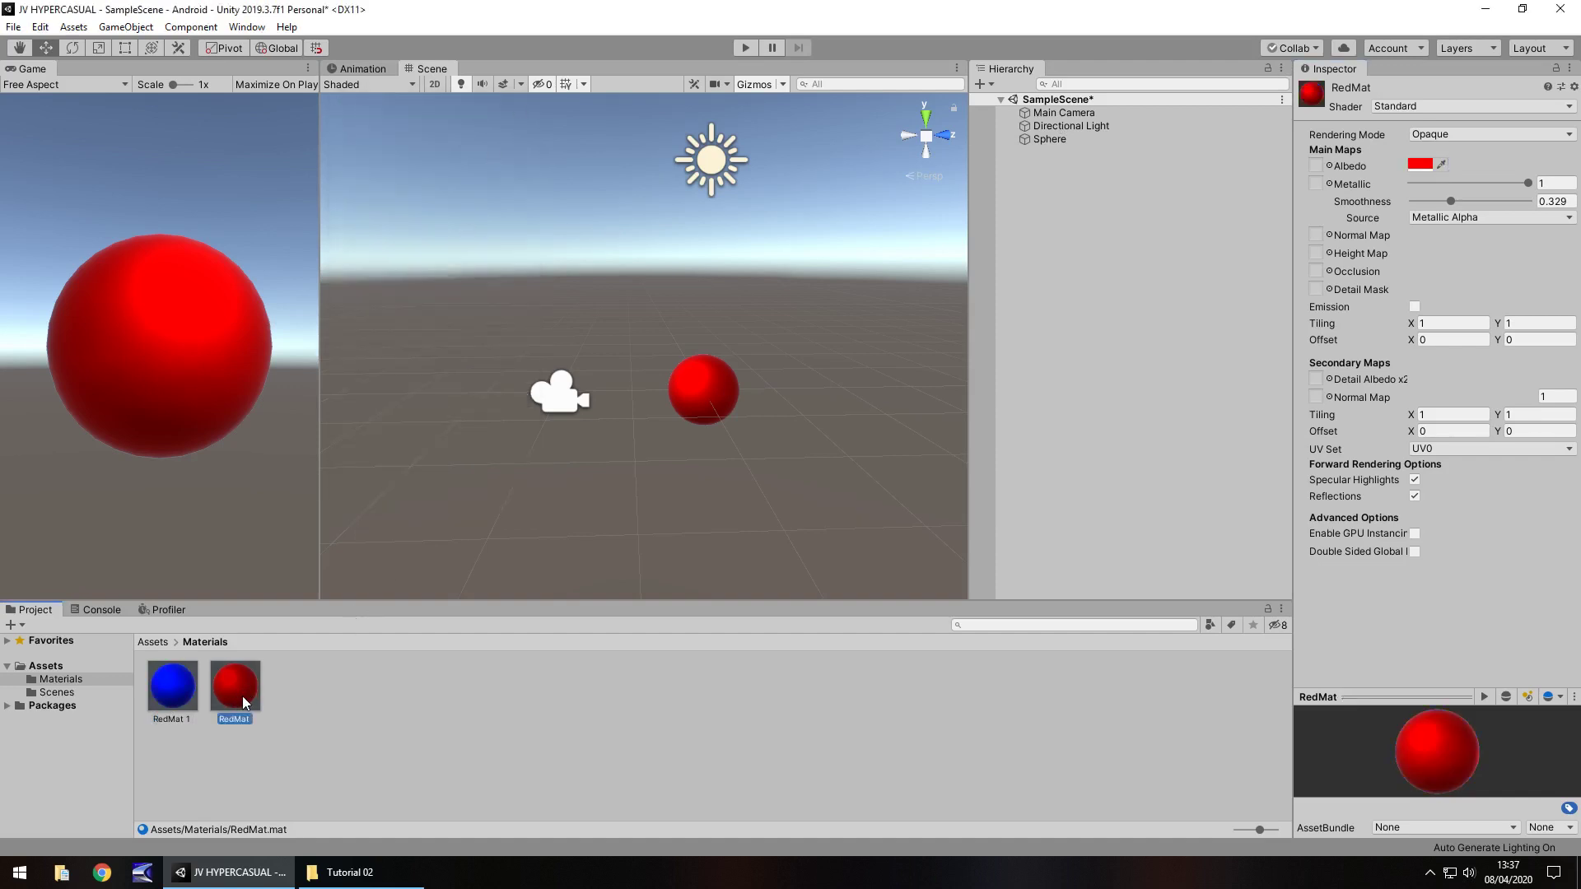
pyautogui.click(1418, 169)
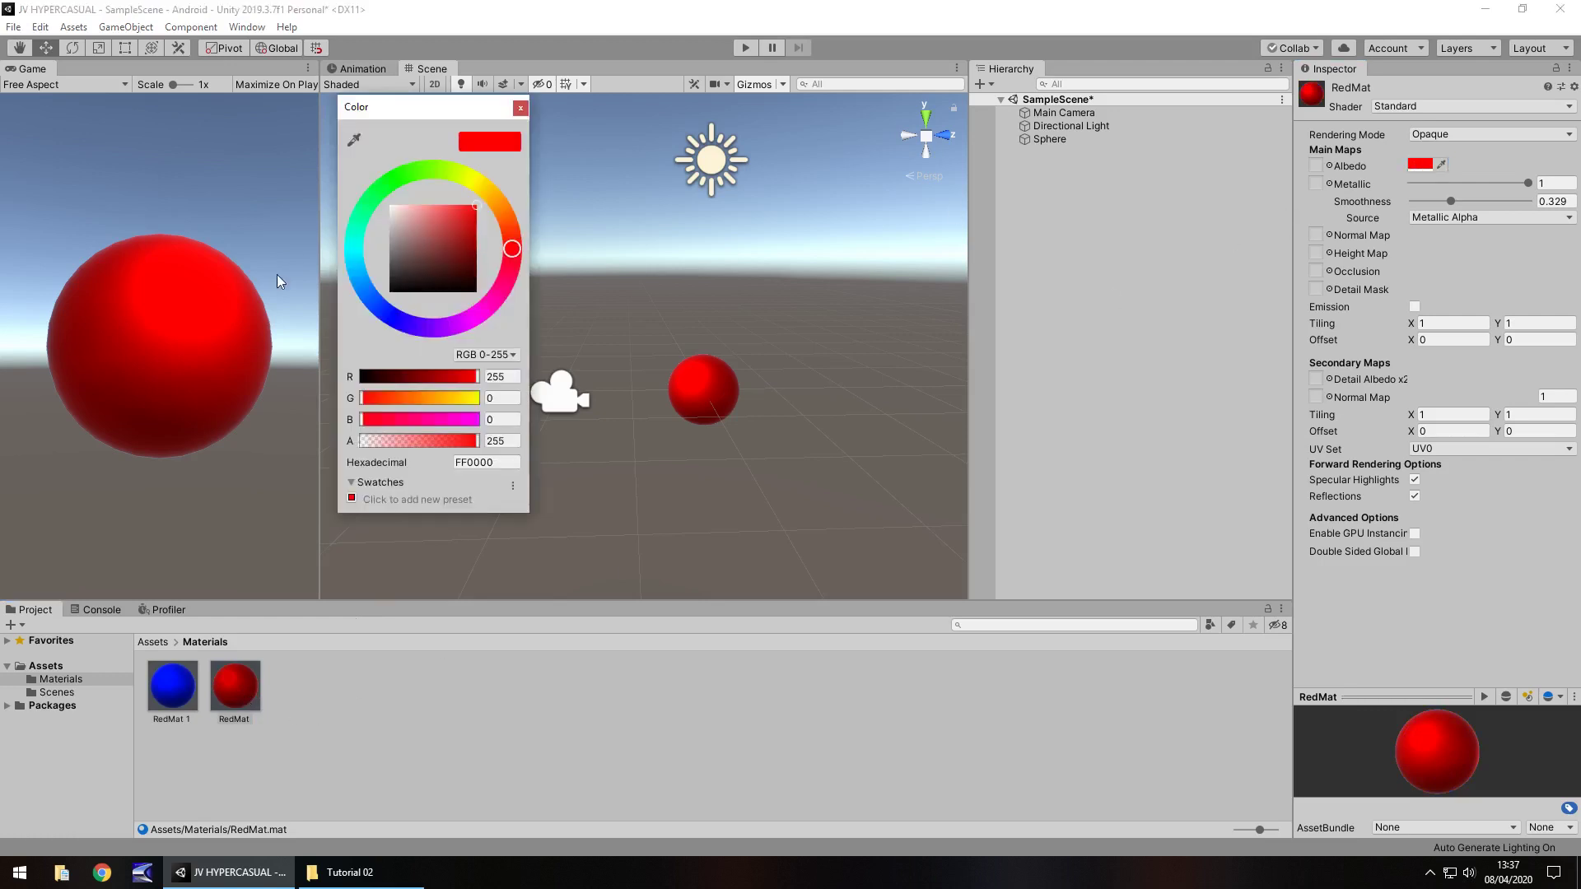
pyautogui.click(388, 314)
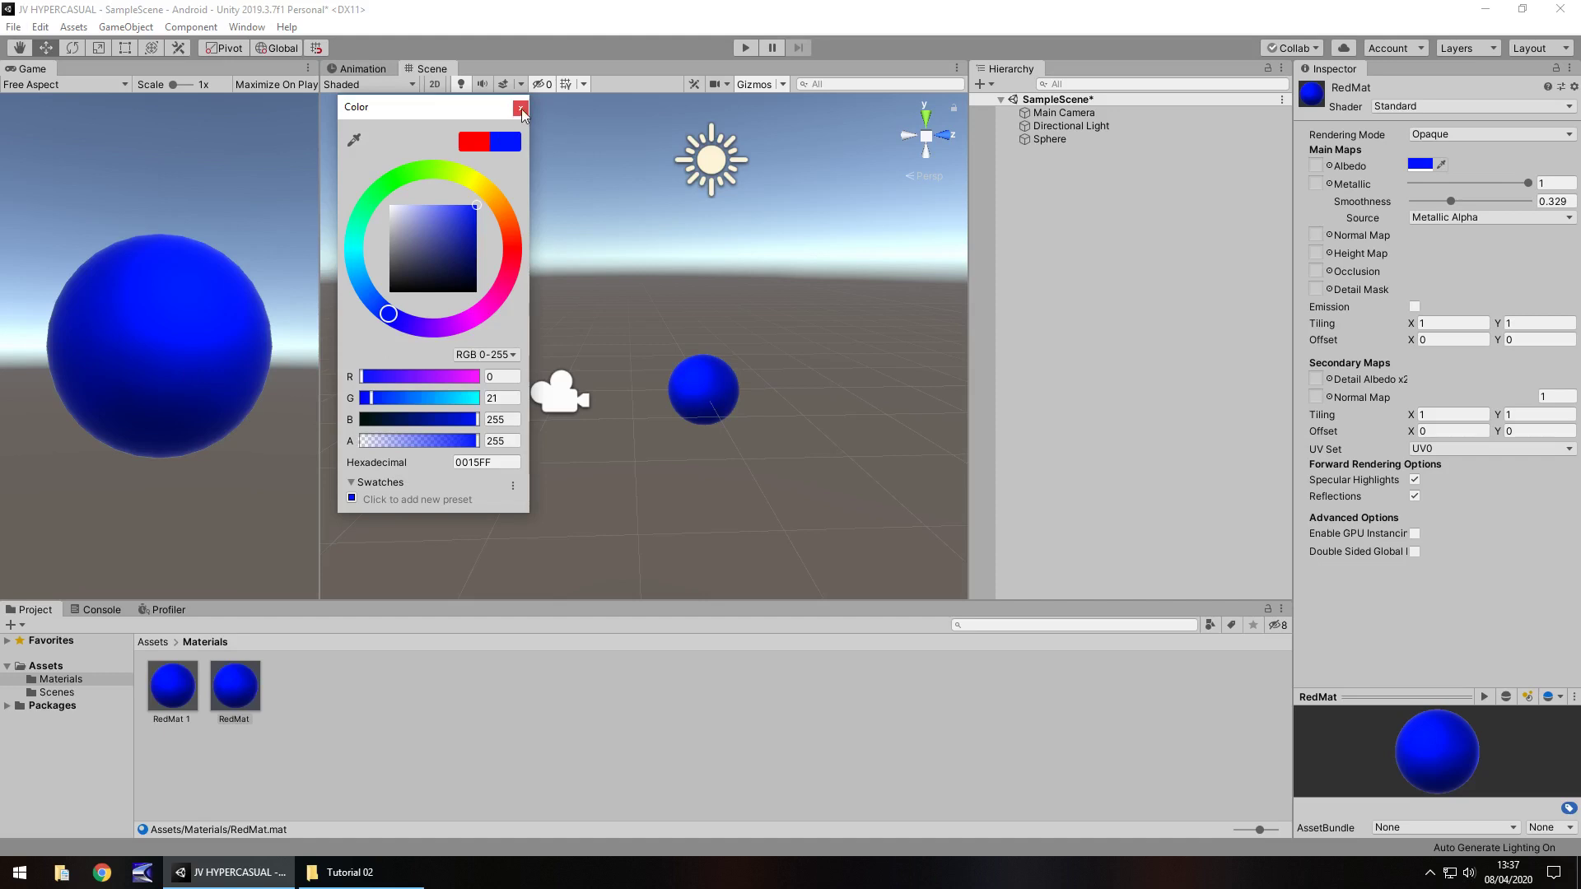
pyautogui.click(520, 107)
pyautogui.hotkey('ctrl', 'z')
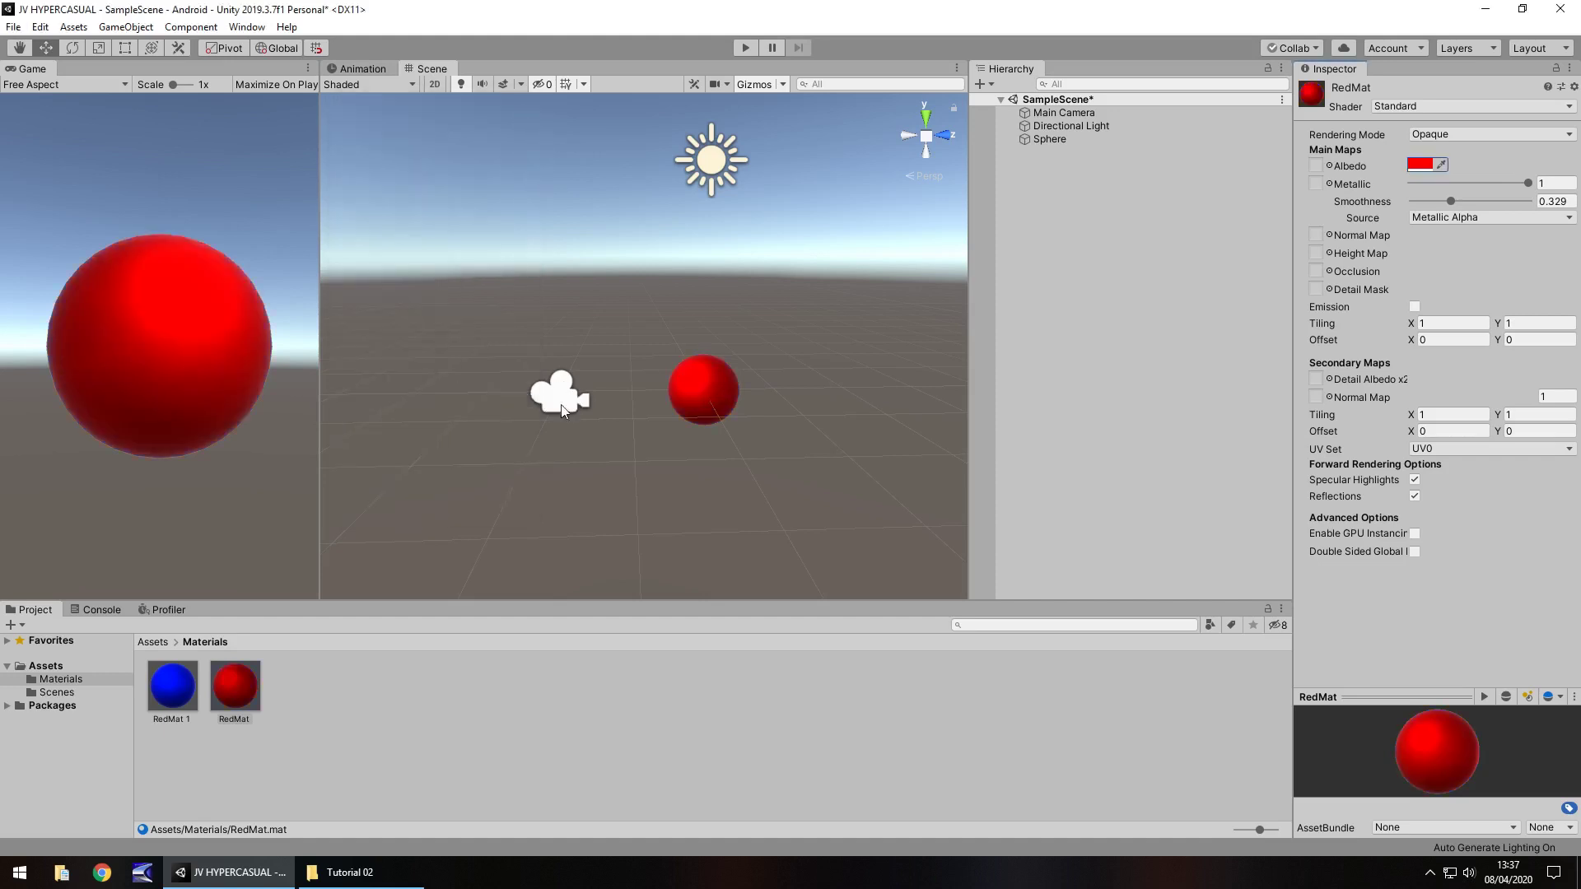
# Step: Rename the blue material BlueMat and duplicate it as GreenMat
pyautogui.click(185, 698)
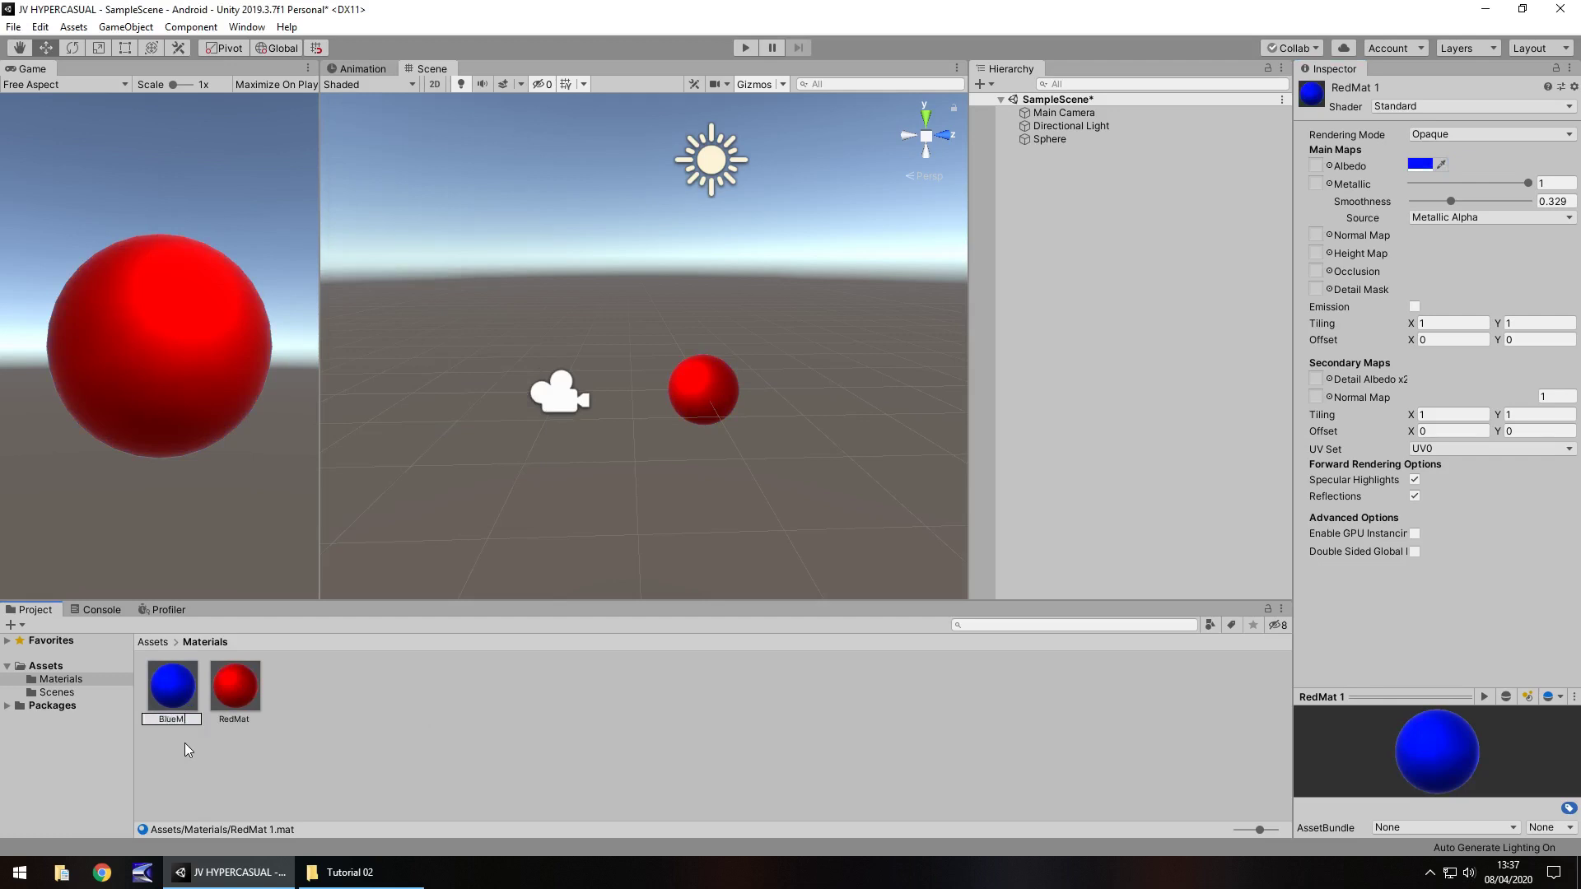
pyautogui.press('Return')
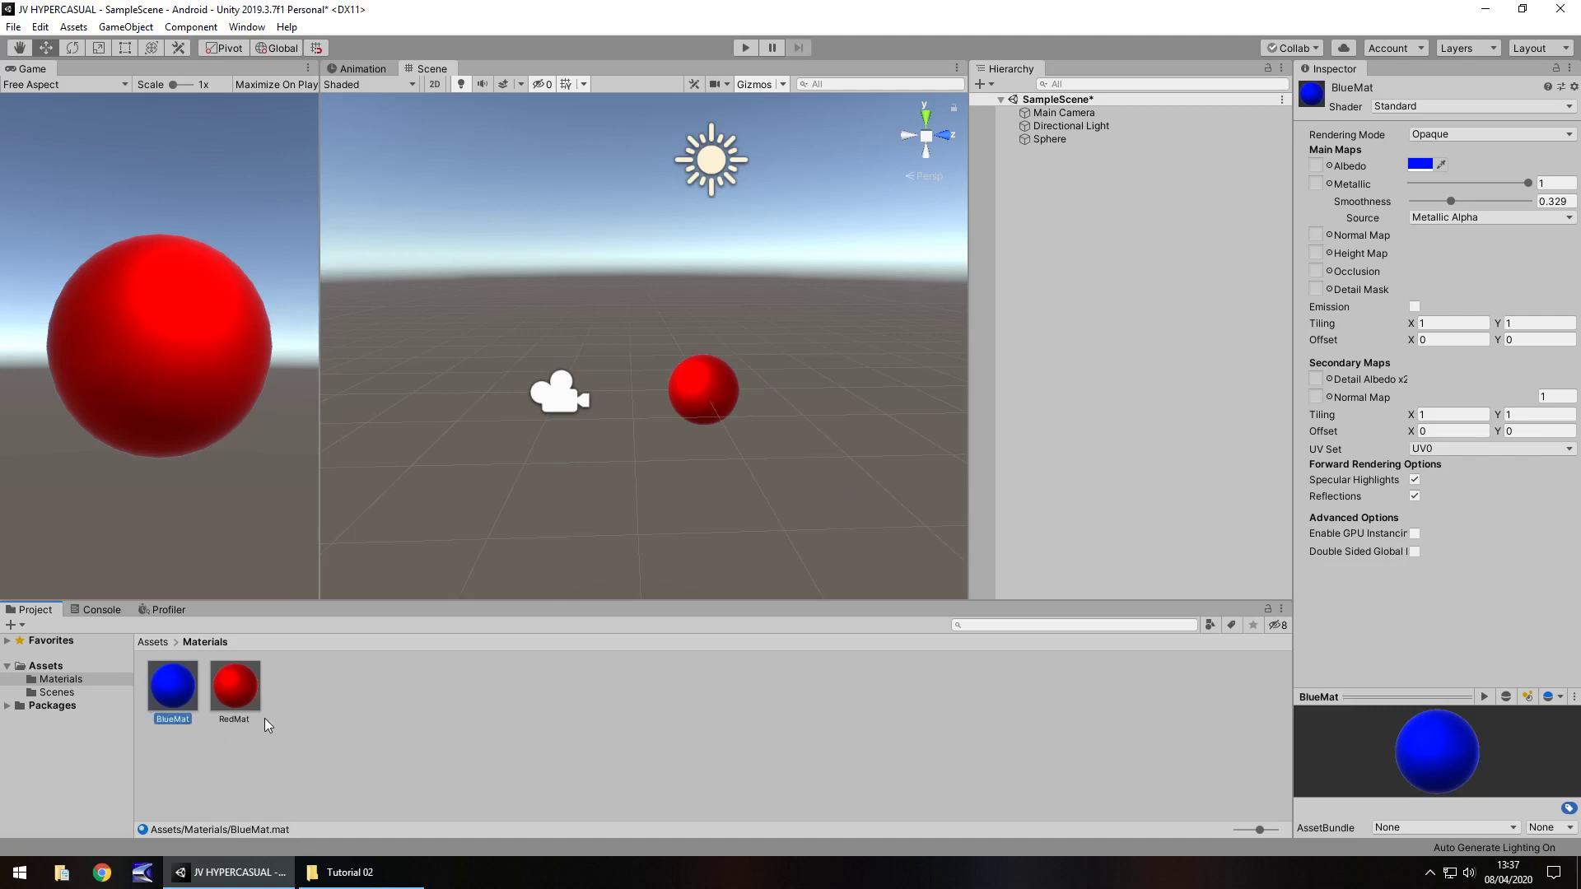
pyautogui.hotkey('ctrl', 'd')
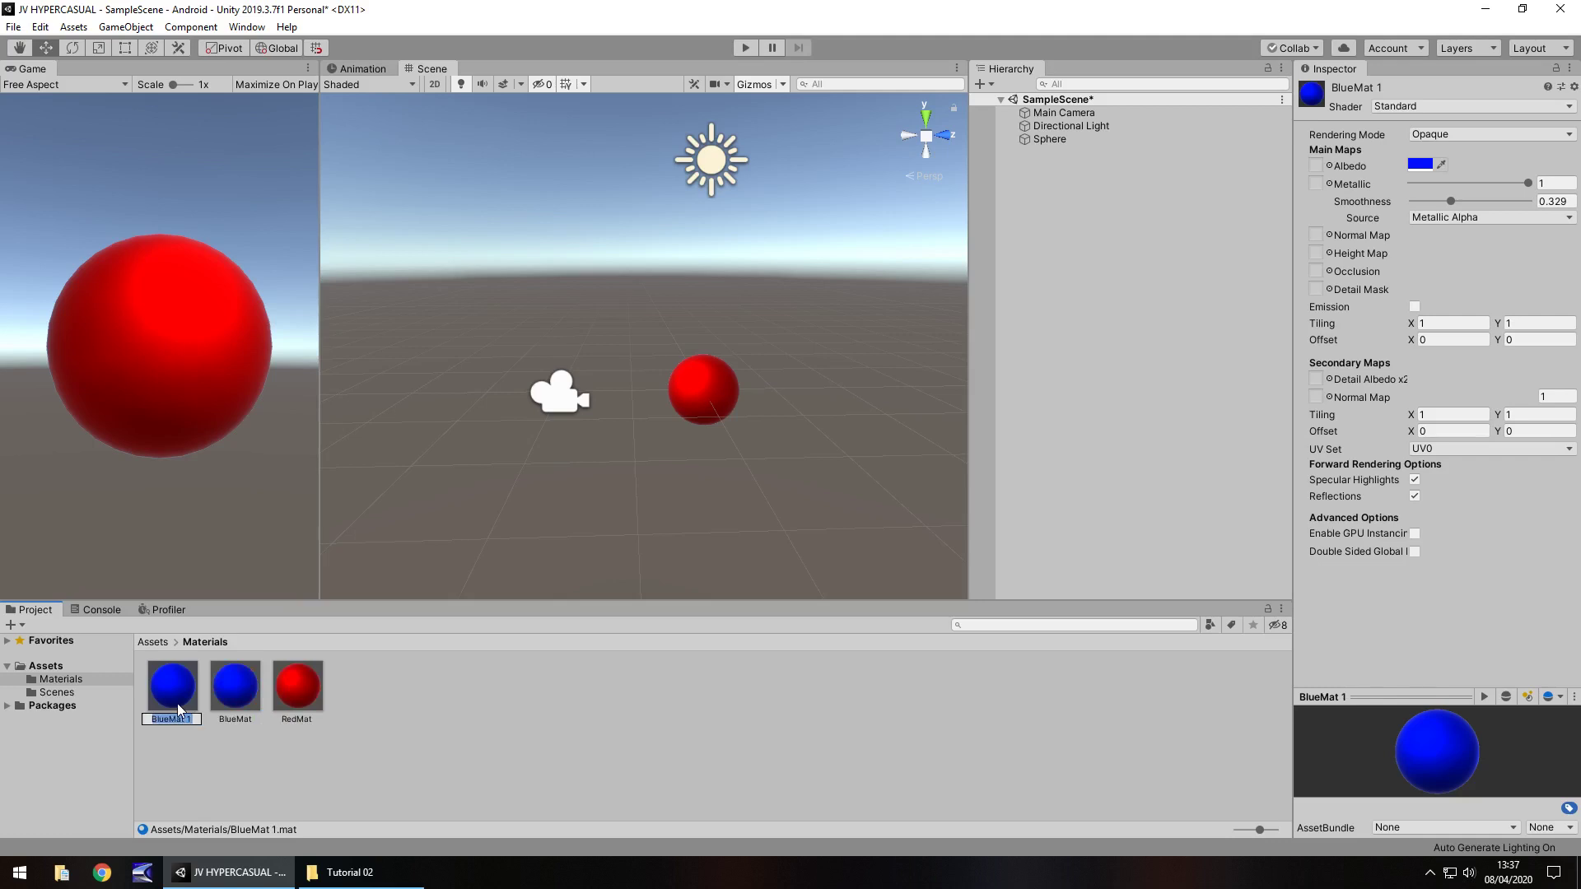
pyautogui.write('GreenMat')
pyautogui.press('Return')
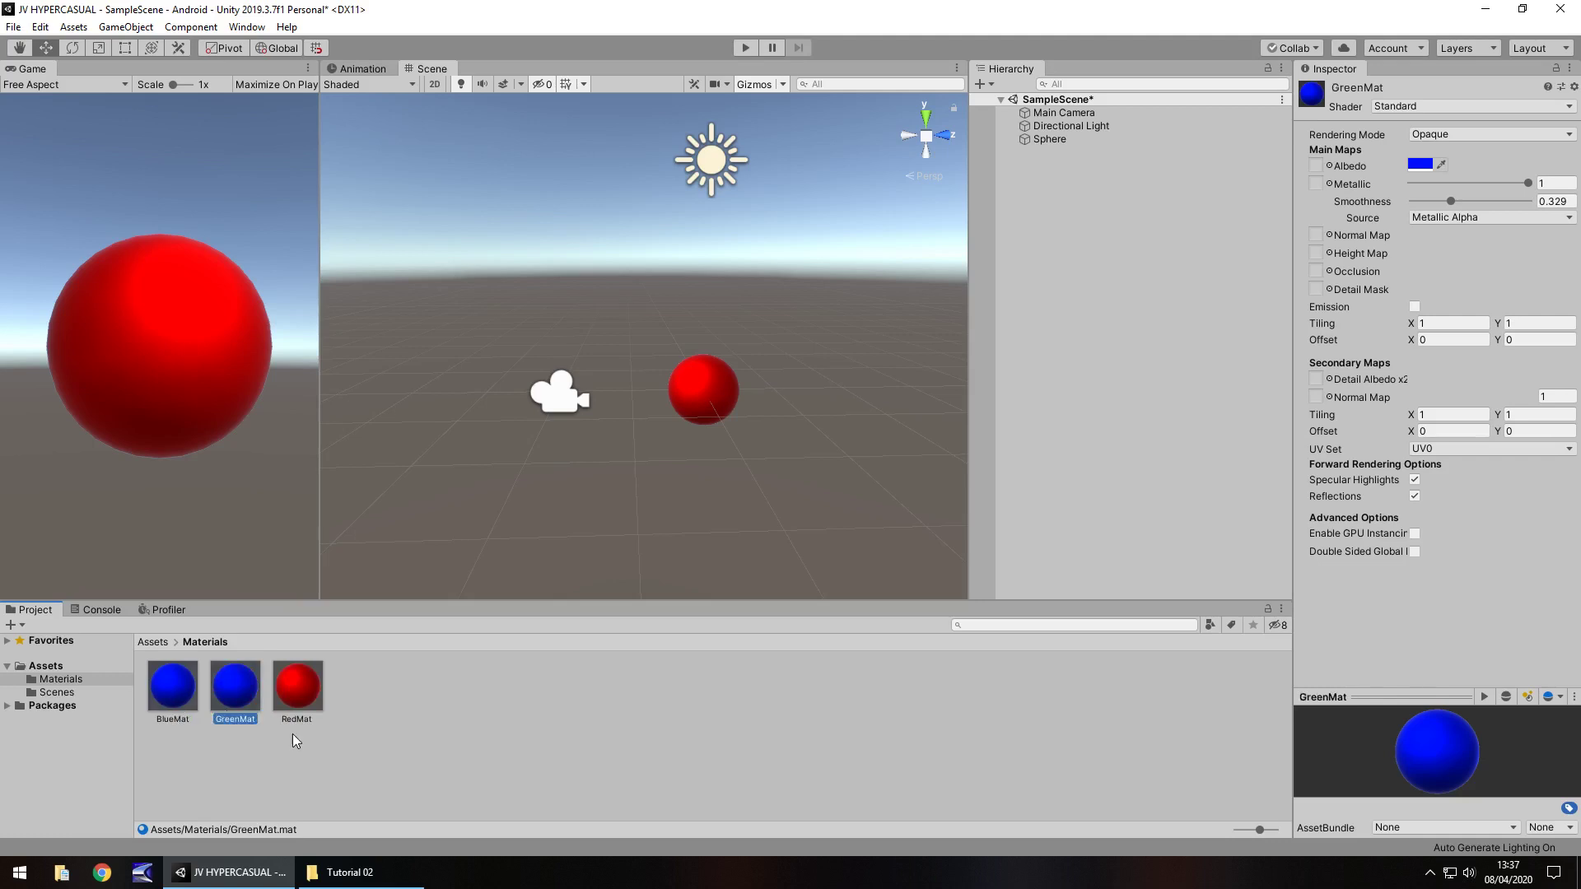
# Step: Change GreenMat's albedo colour to green, 00FF13
pyautogui.click(1420, 164)
pyautogui.click(387, 181)
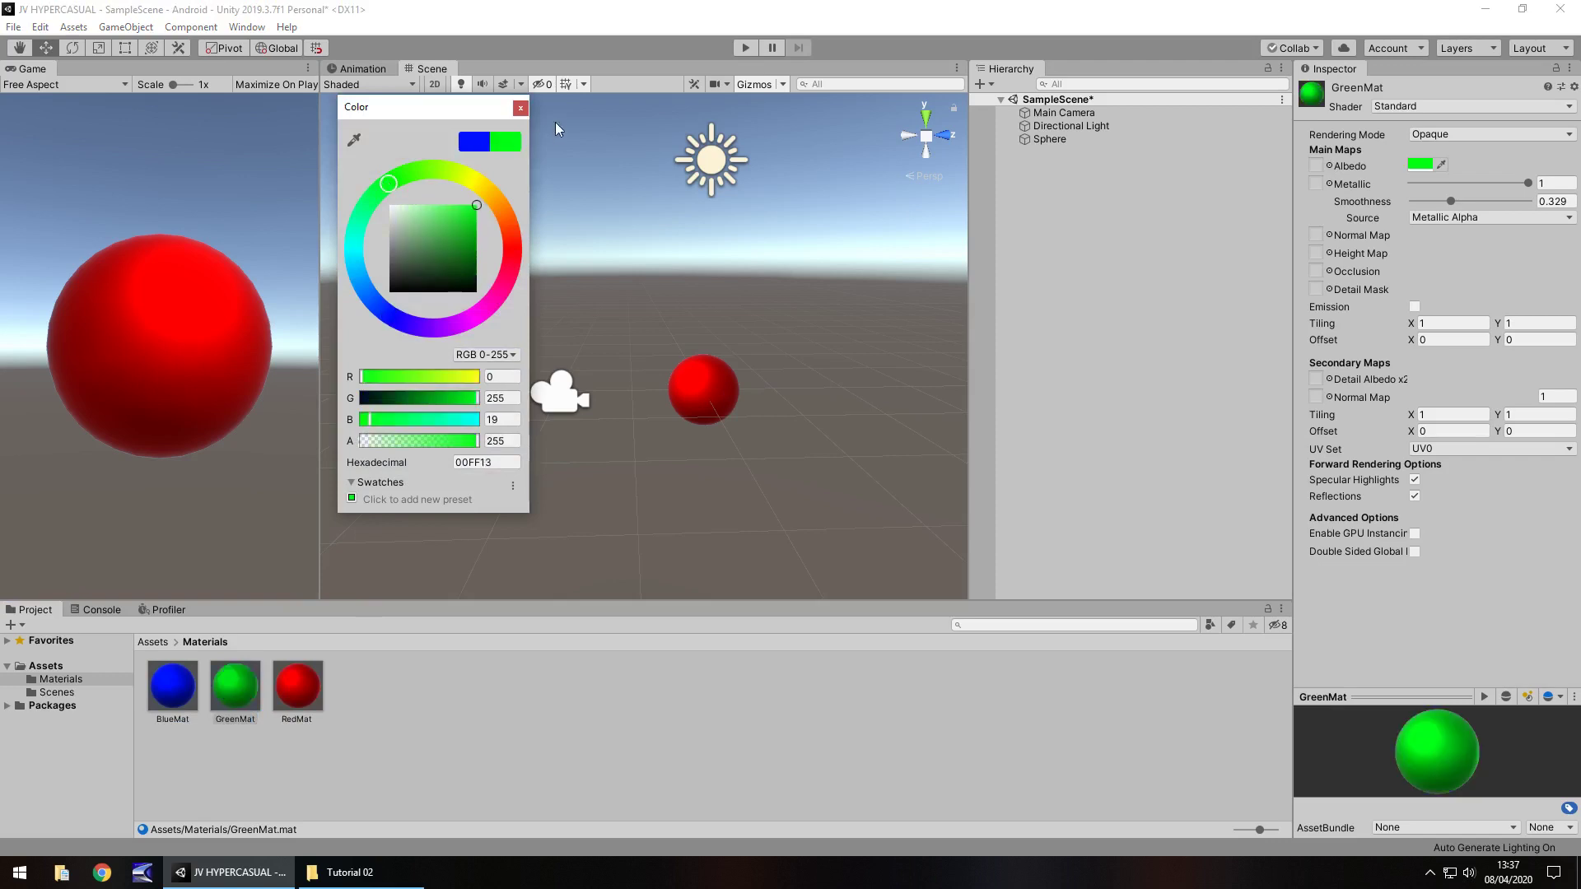
pyautogui.click(521, 108)
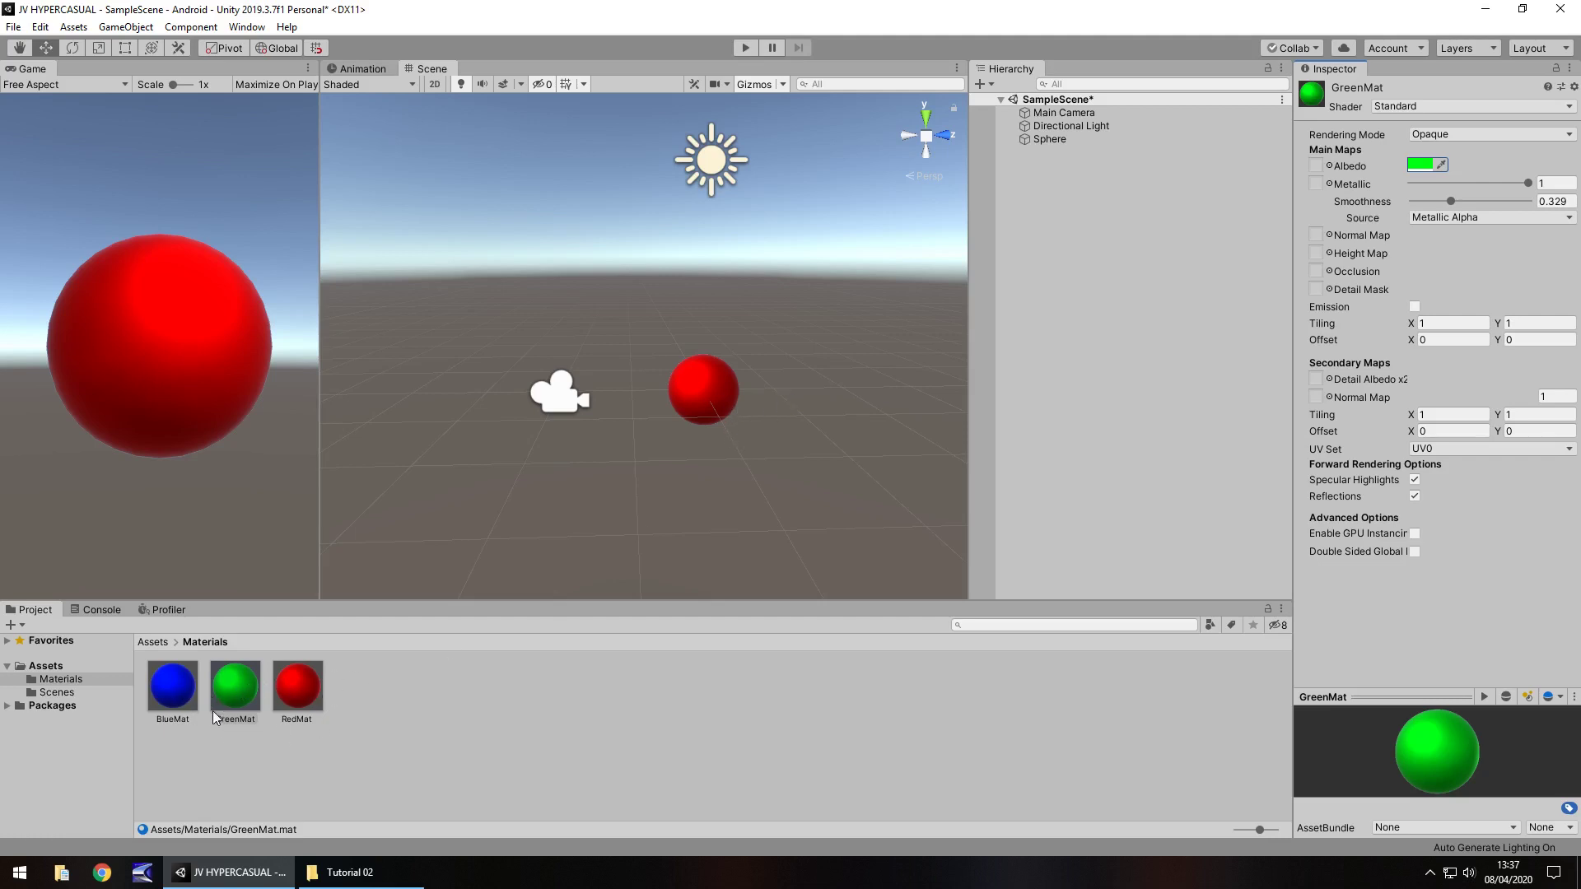
# Step: Add a copy of the red sphere directly above it at Y position 1, with BlueMat applied
pyautogui.click(1056, 141)
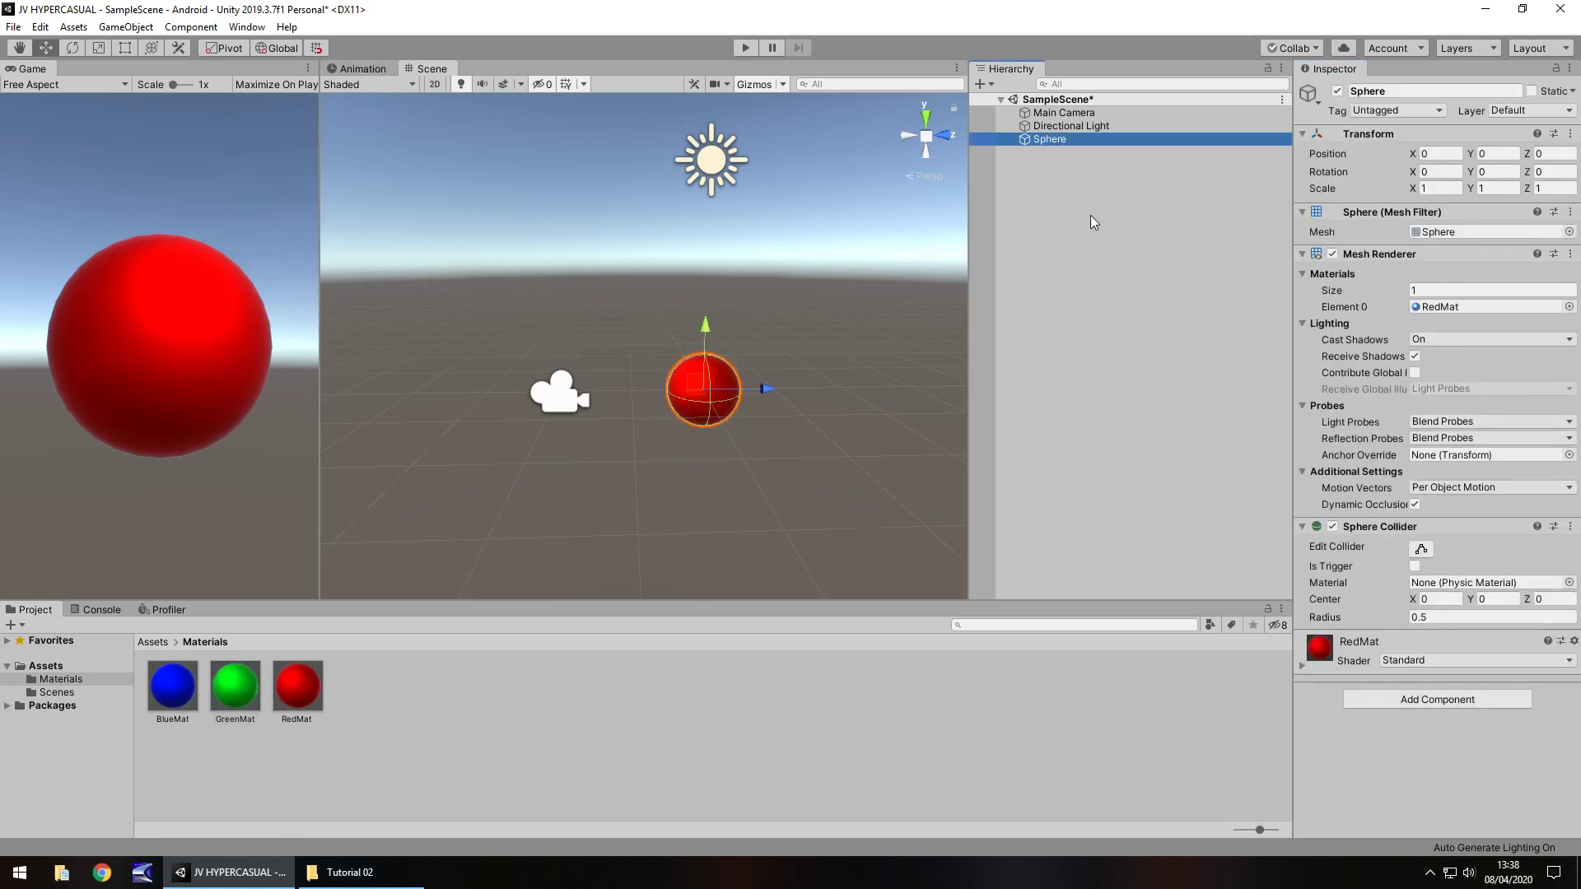
pyautogui.hotkey('ctrl', 'd')
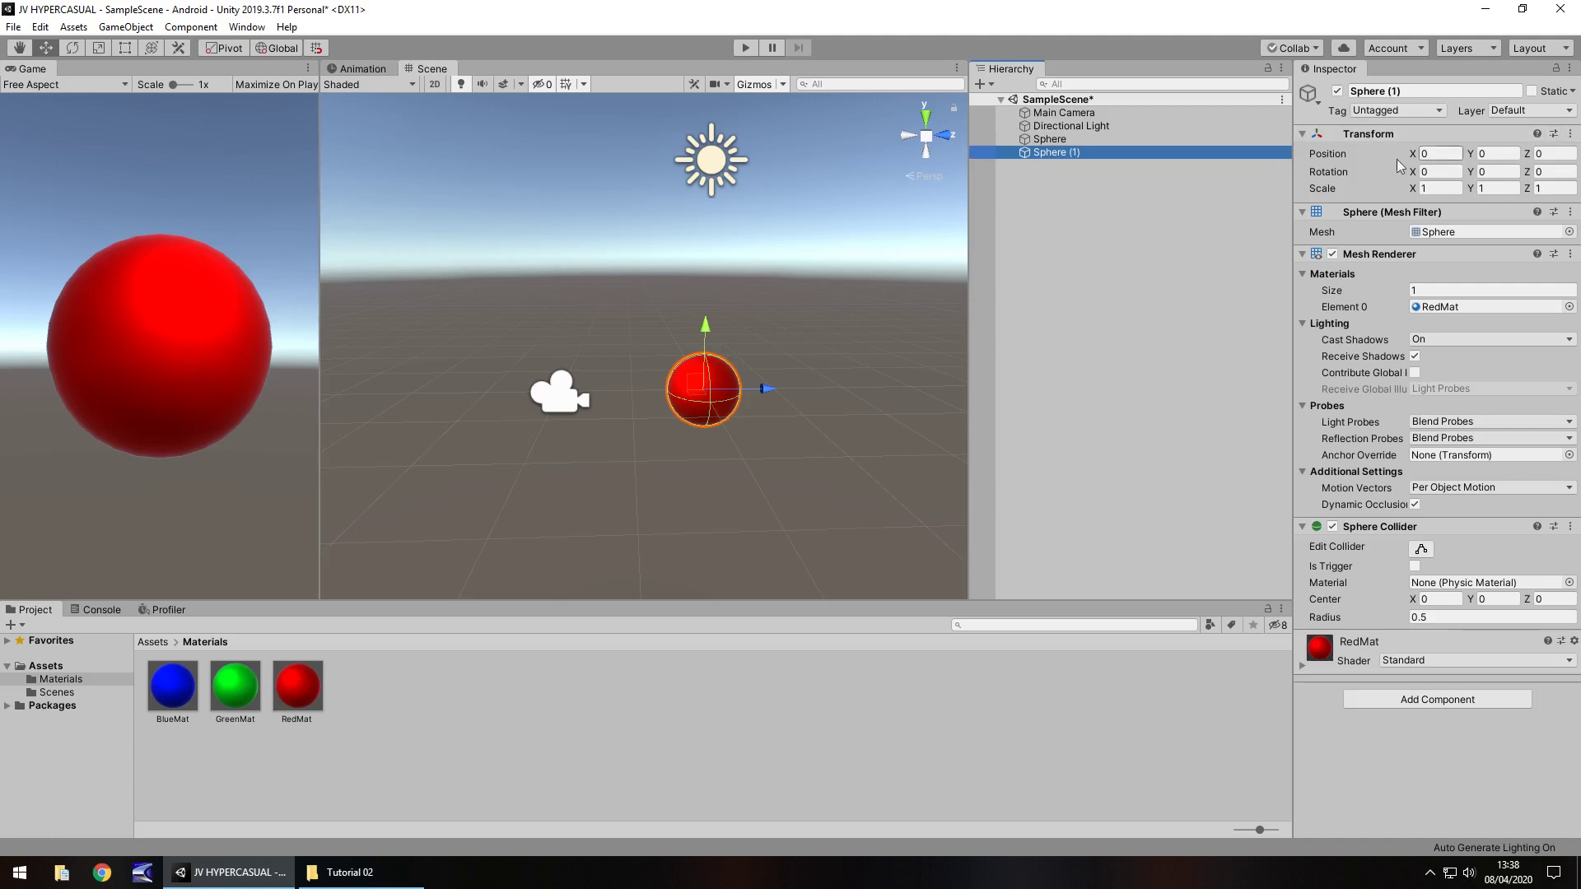
pyautogui.click(1544, 153)
pyautogui.moveTo(705, 326); pyautogui.dragTo(700, 262)
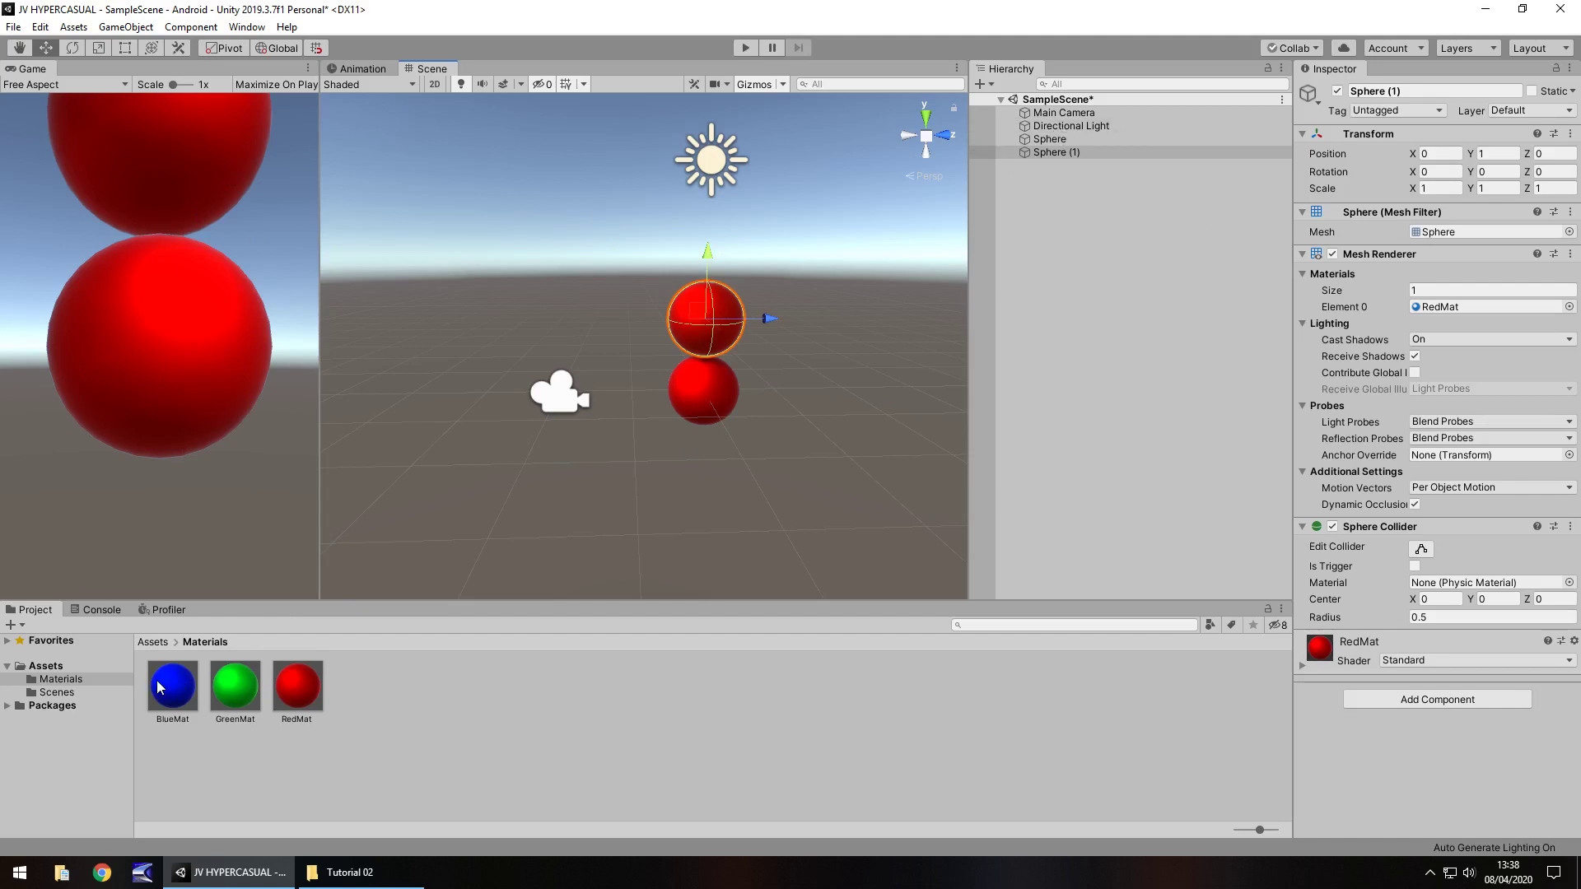
pyautogui.moveTo(1061, 152); pyautogui.dragTo(1067, 157)
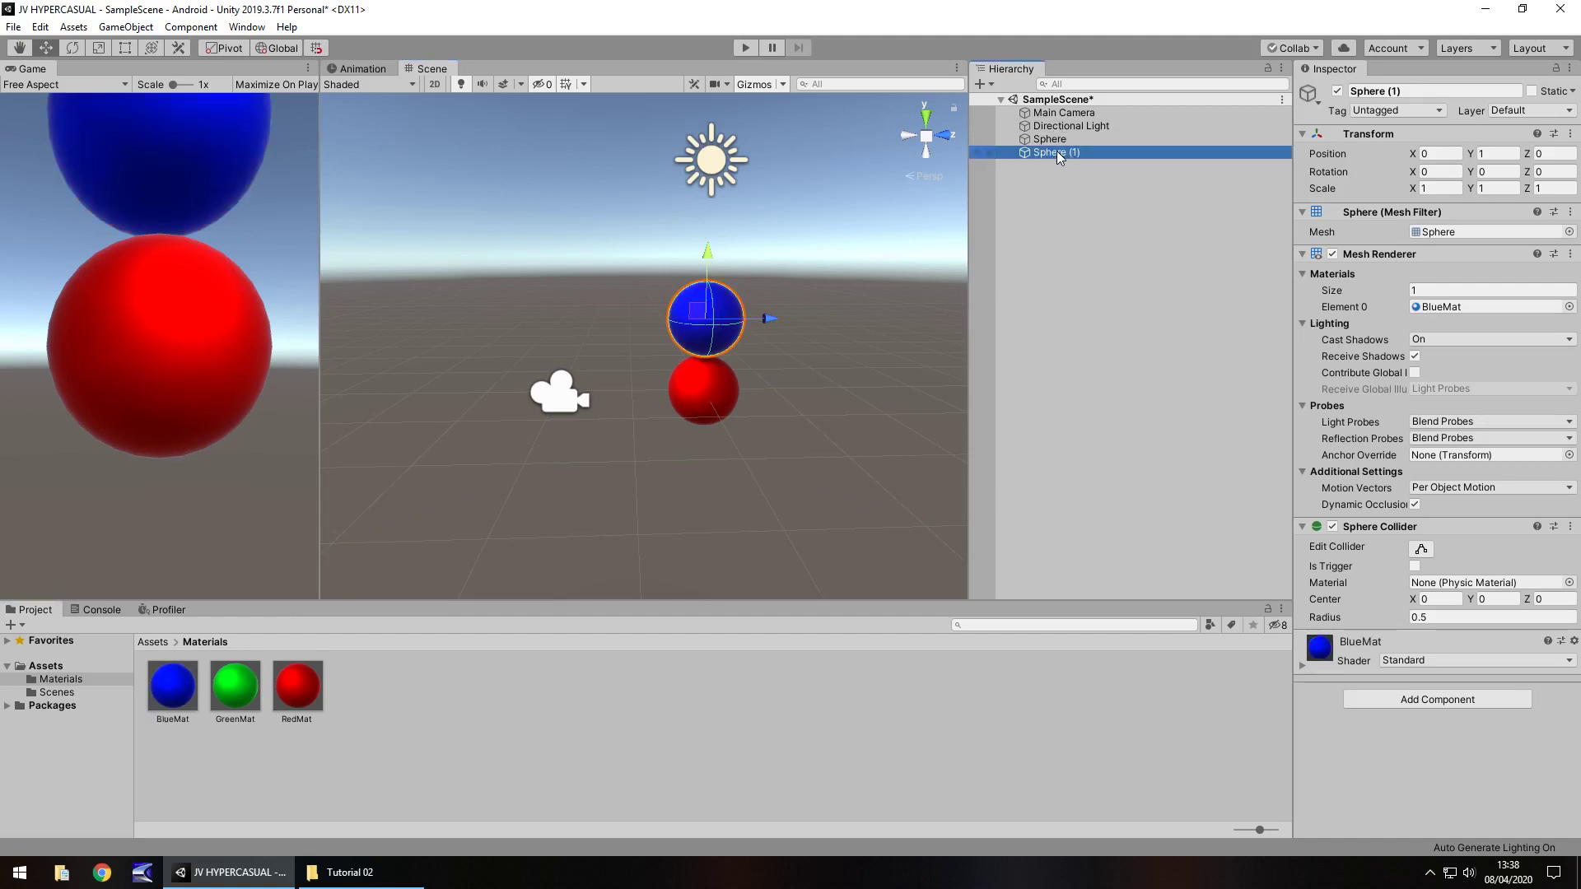
# Step: Add a copy of the blue sphere directly above it at Y position 2, with GreenMat applied
pyautogui.hotkey('ctrl', 'd')
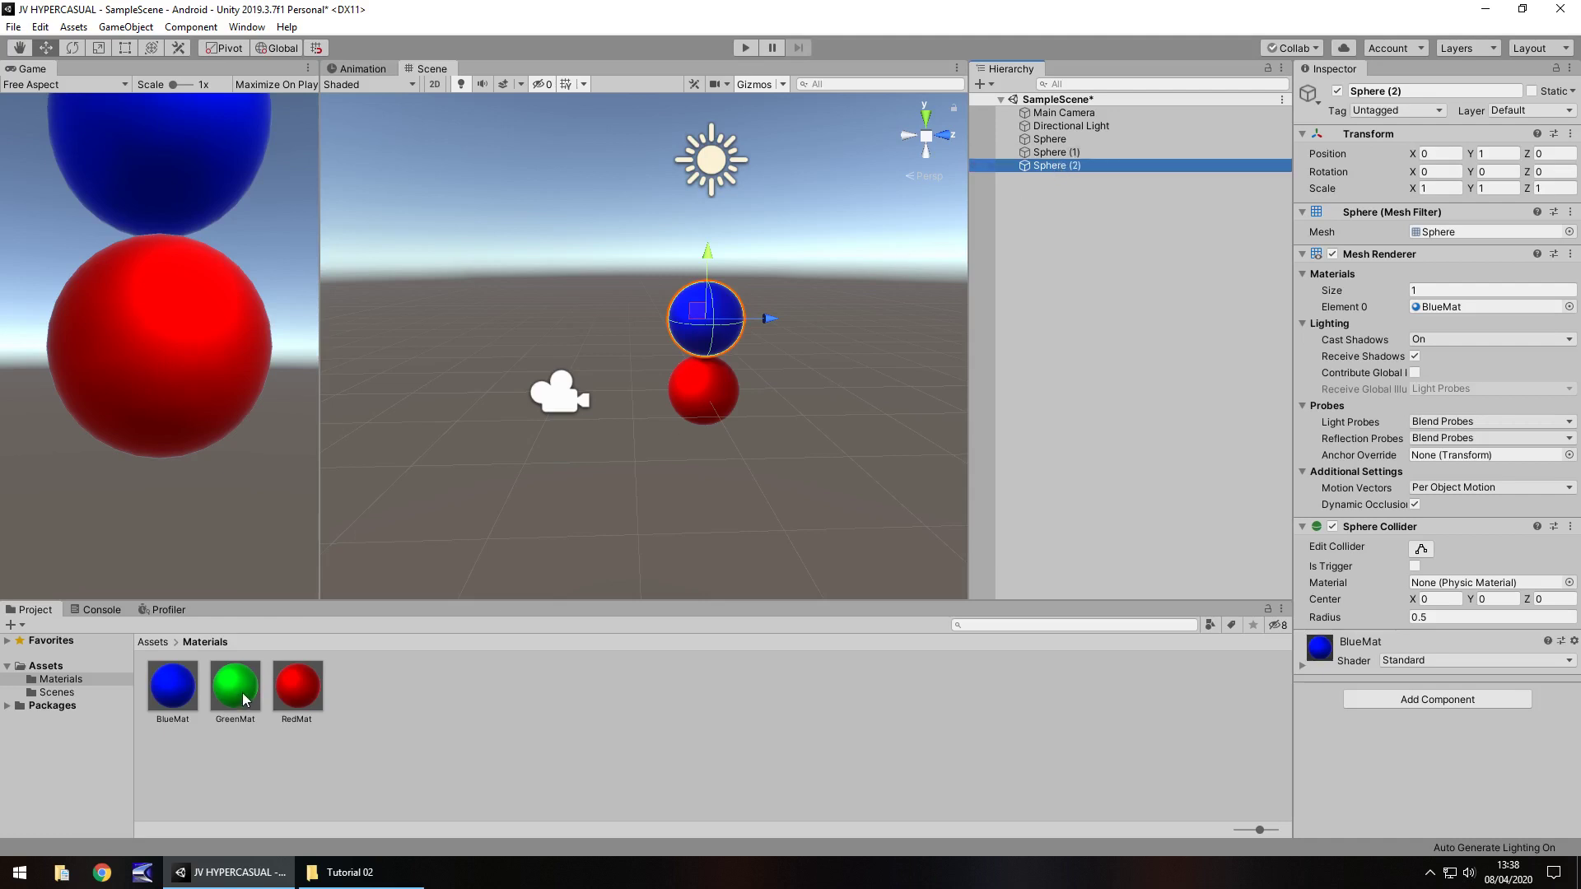
pyautogui.moveTo(244, 701); pyautogui.dragTo(1052, 171)
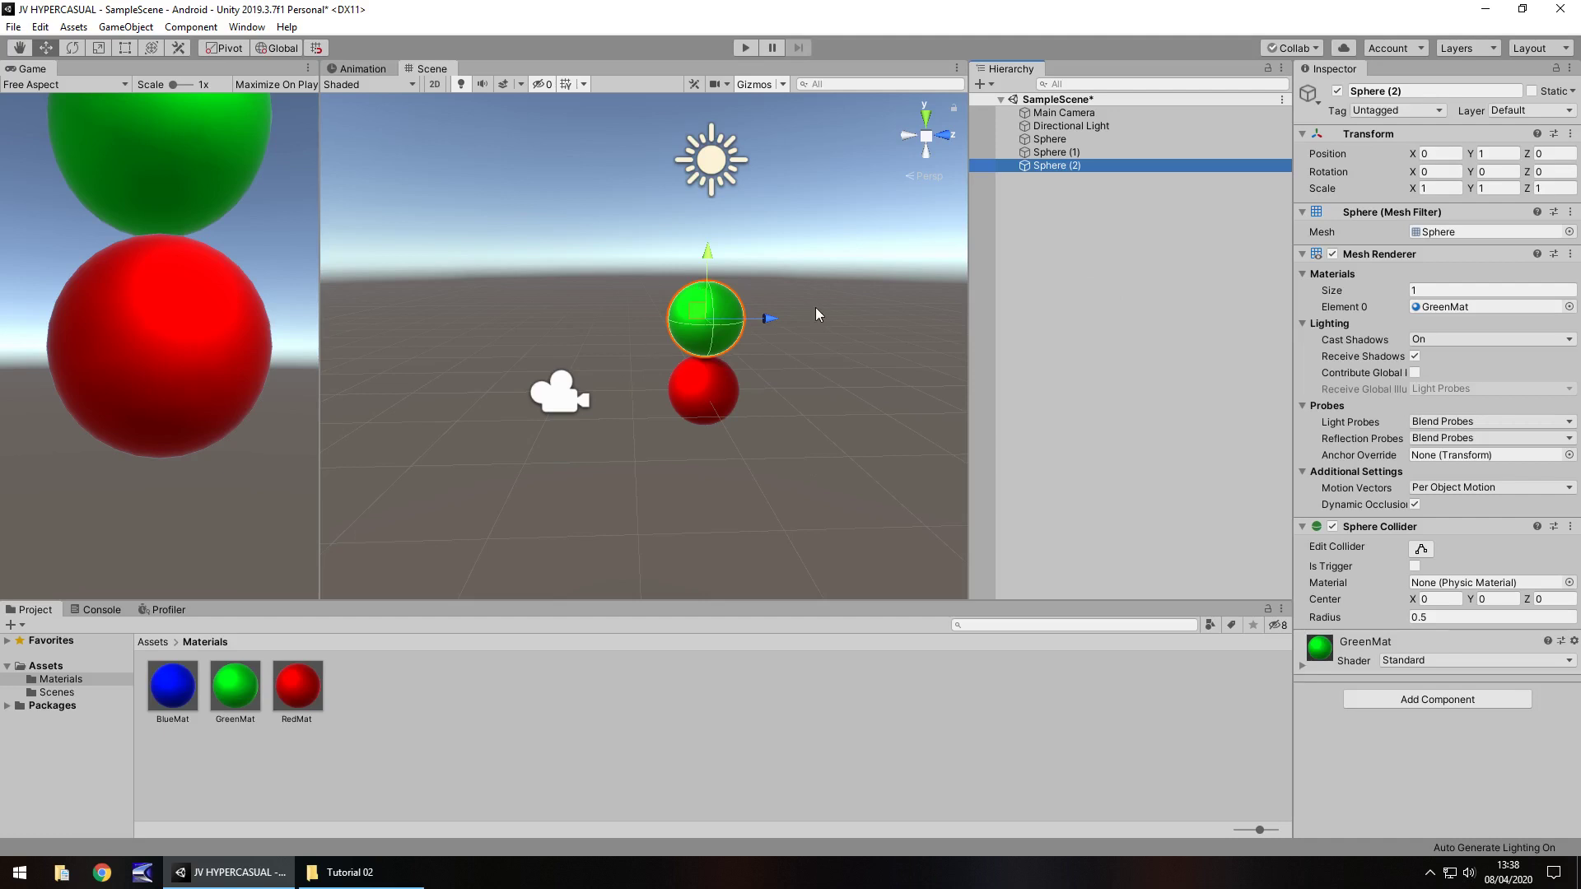
pyautogui.click(1060, 159)
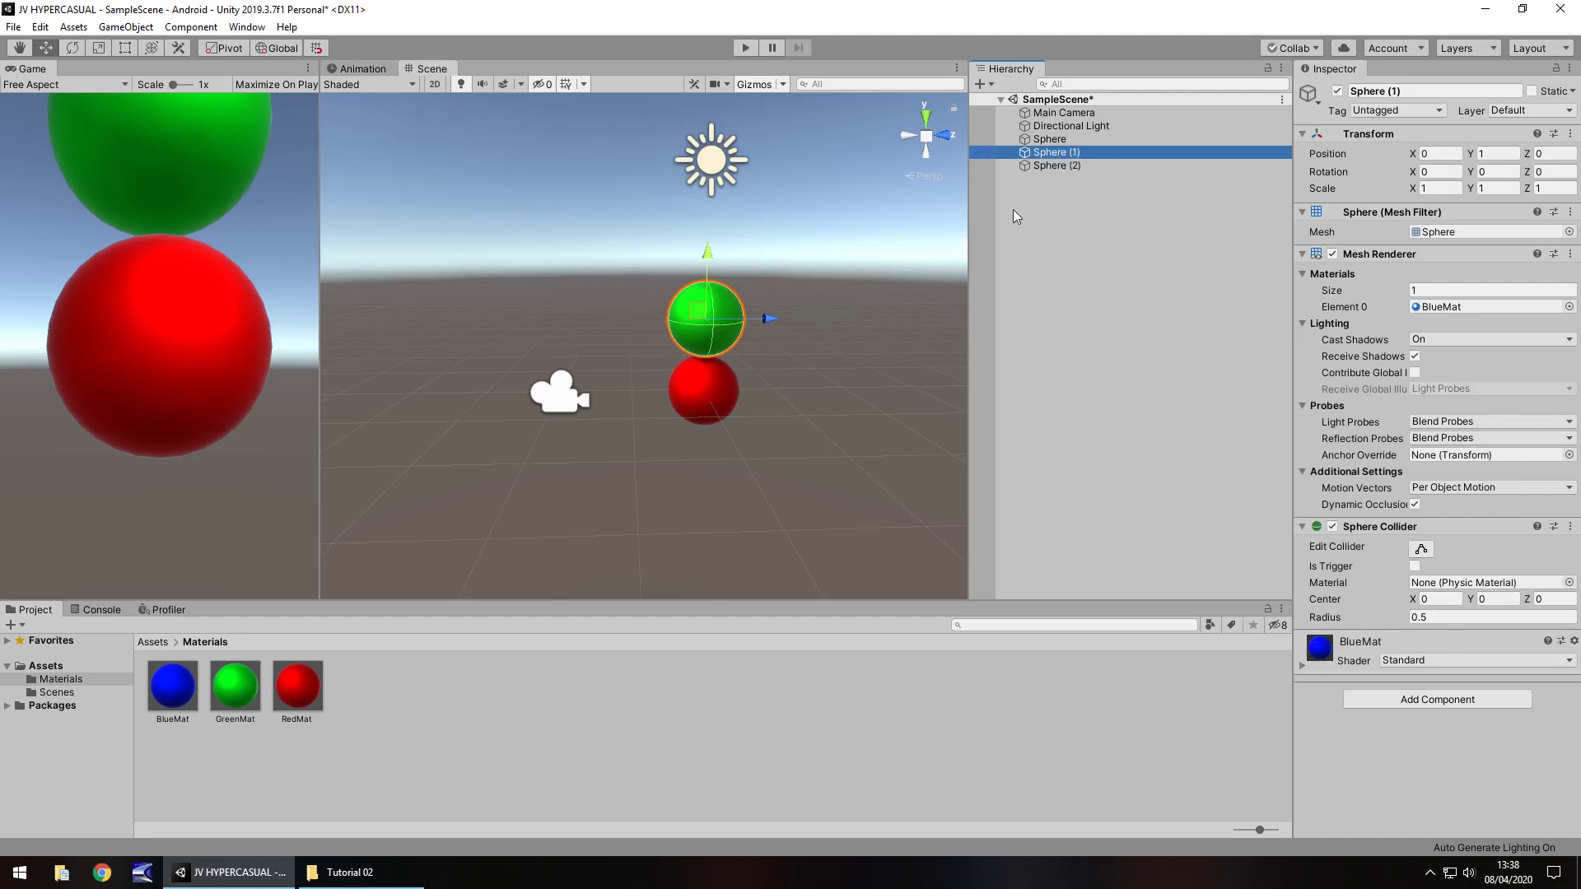
pyautogui.click(1061, 167)
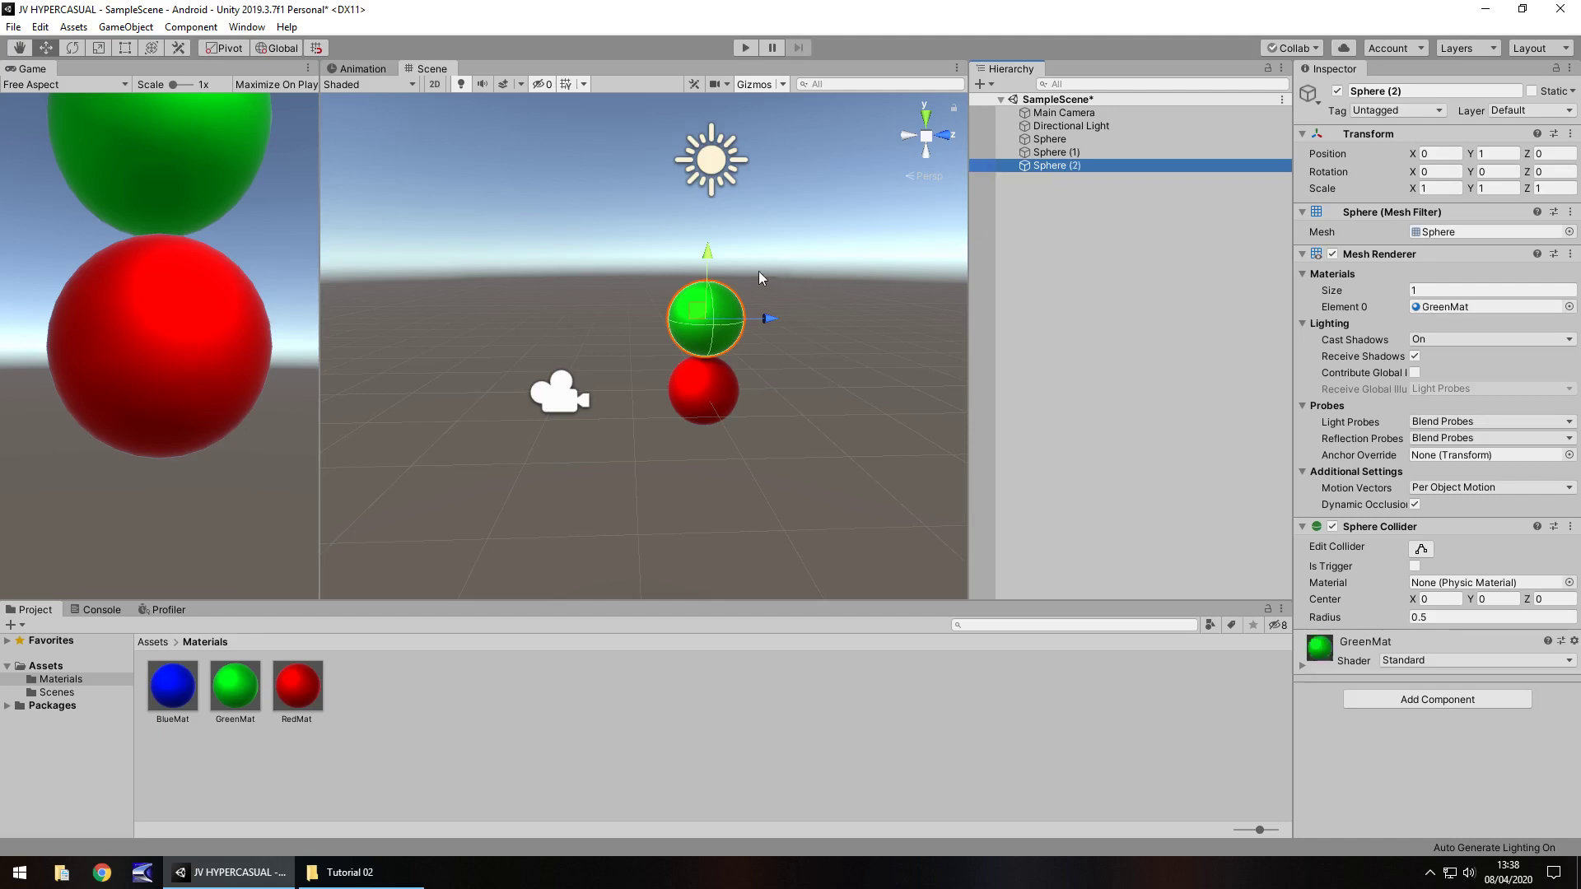
pyautogui.moveTo(713, 268); pyautogui.dragTo(712, 189)
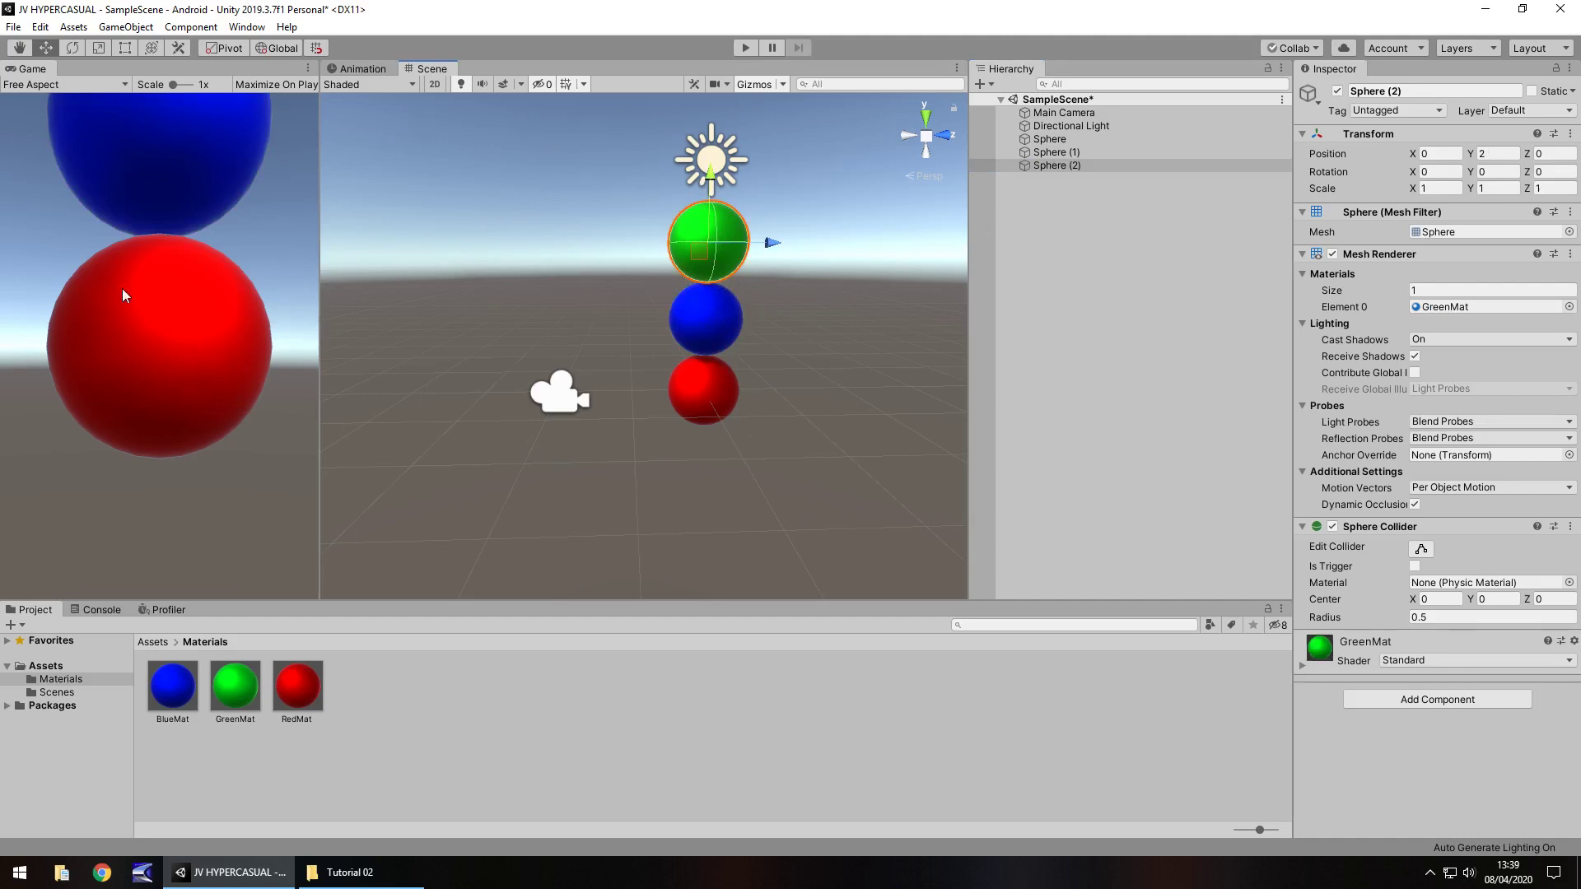
# Step: Move the Main Camera back to Z position -6.5 to fit all three spheres in its view
pyautogui.click(563, 402)
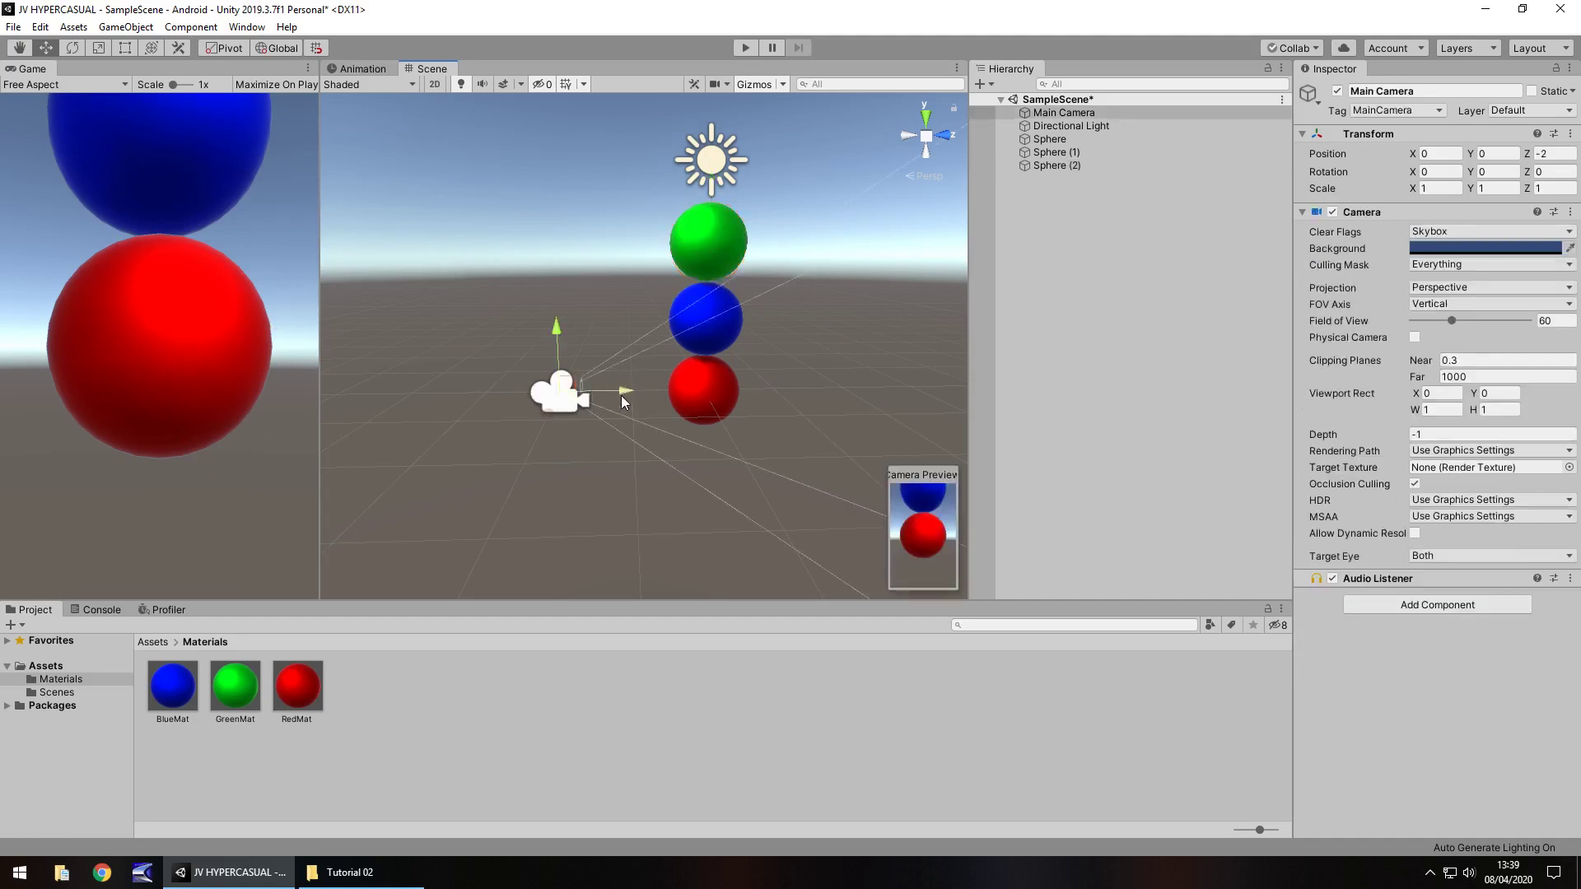
pyautogui.moveTo(616, 392); pyautogui.dragTo(313, 394)
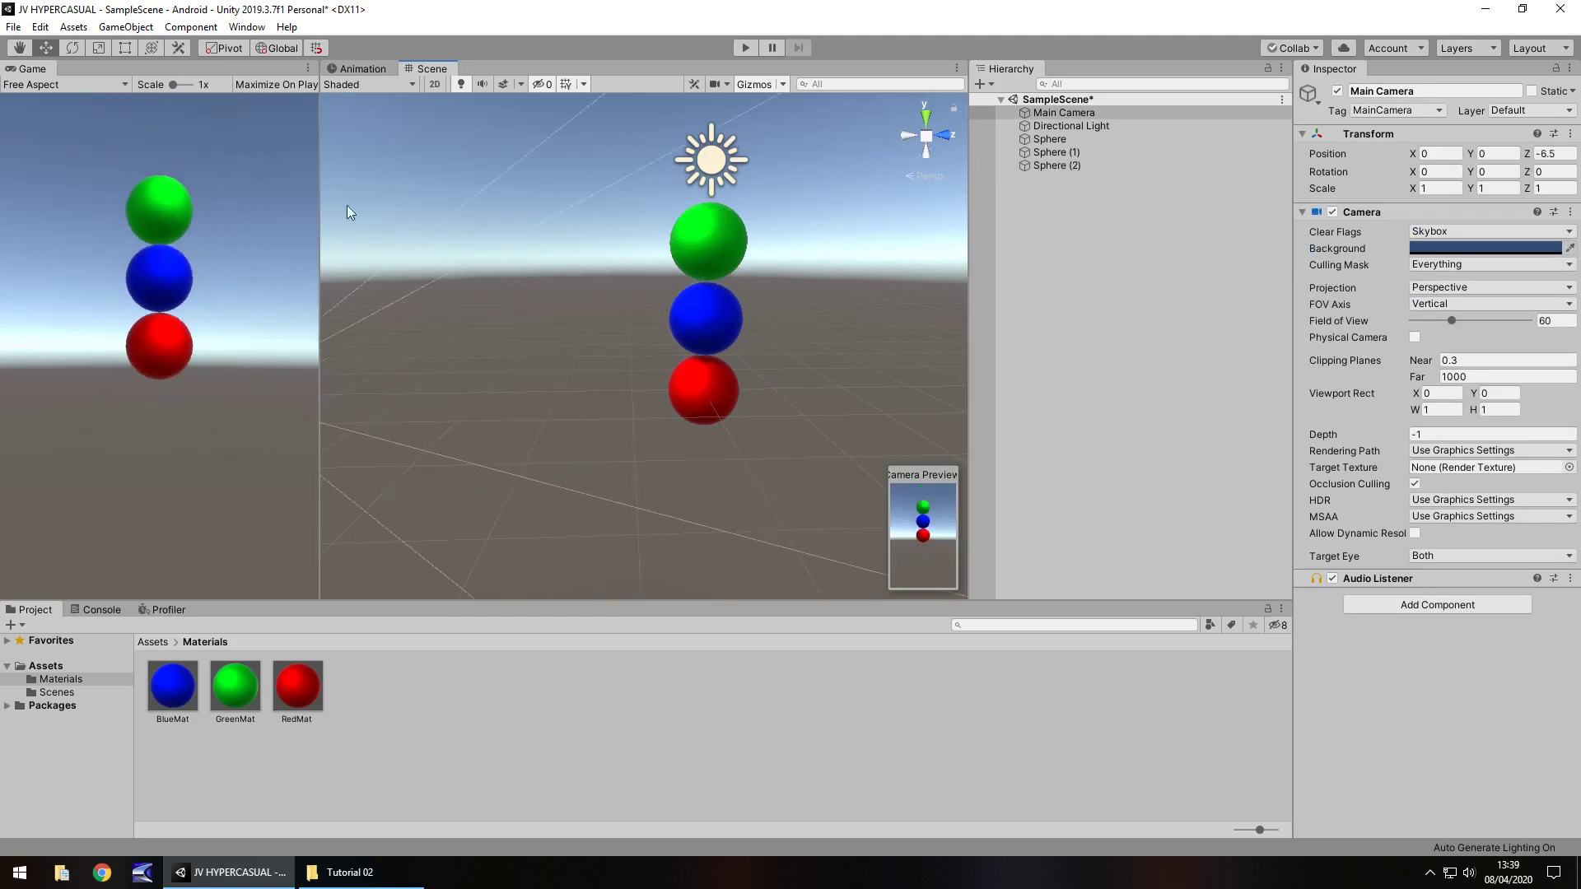
pyautogui.click(1194, 265)
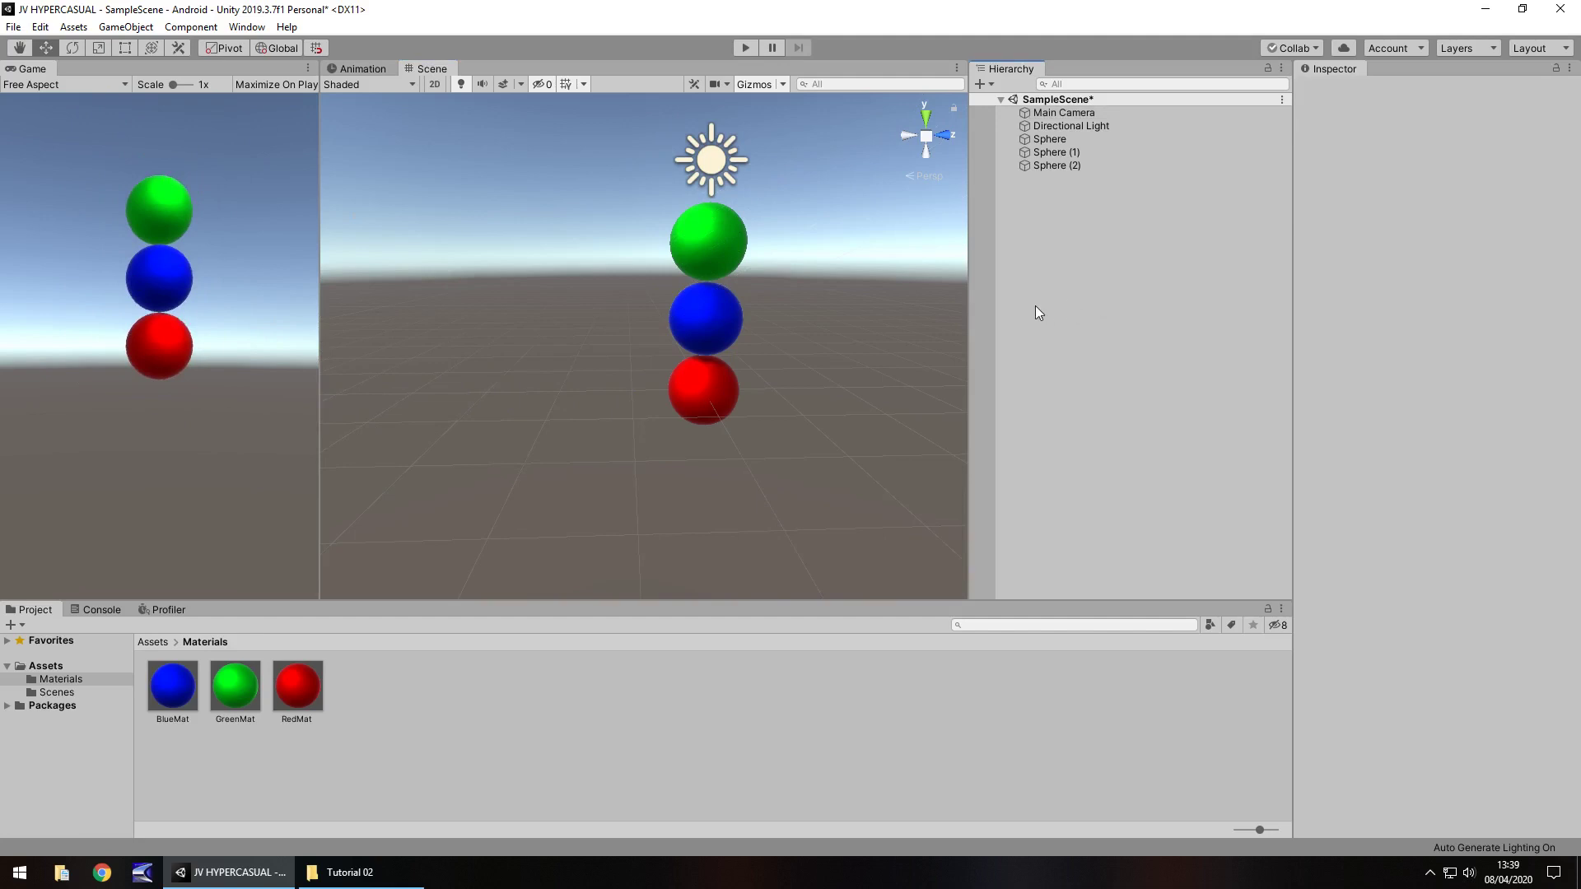
# Step: Rename the red sphere in the scene as RedOrb
pyautogui.click(1063, 139)
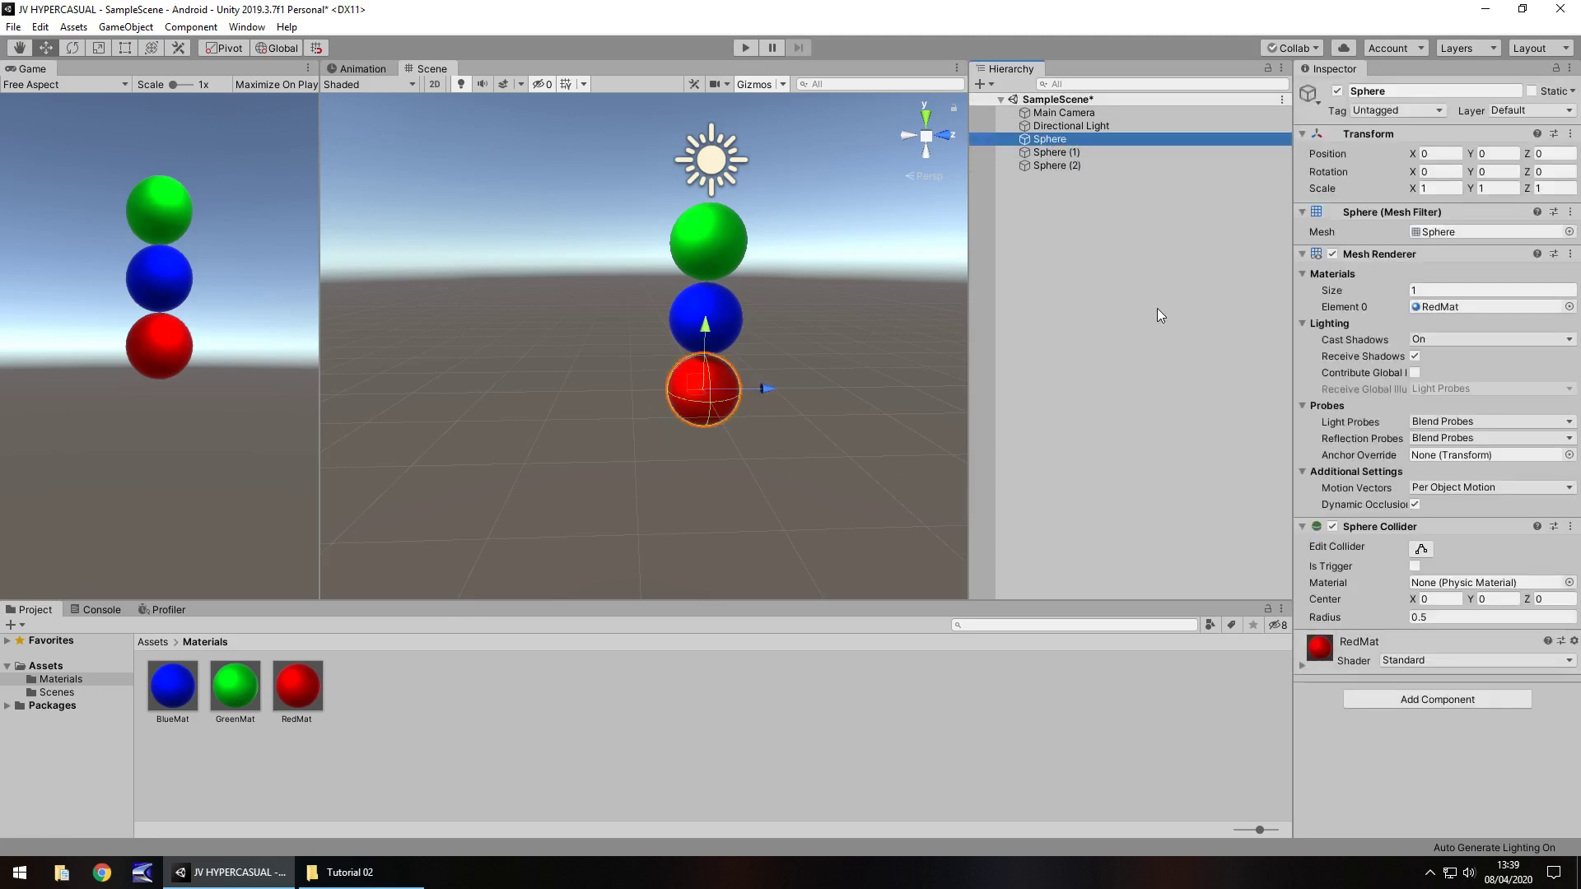
pyautogui.press('F2')
pyautogui.write('Re')
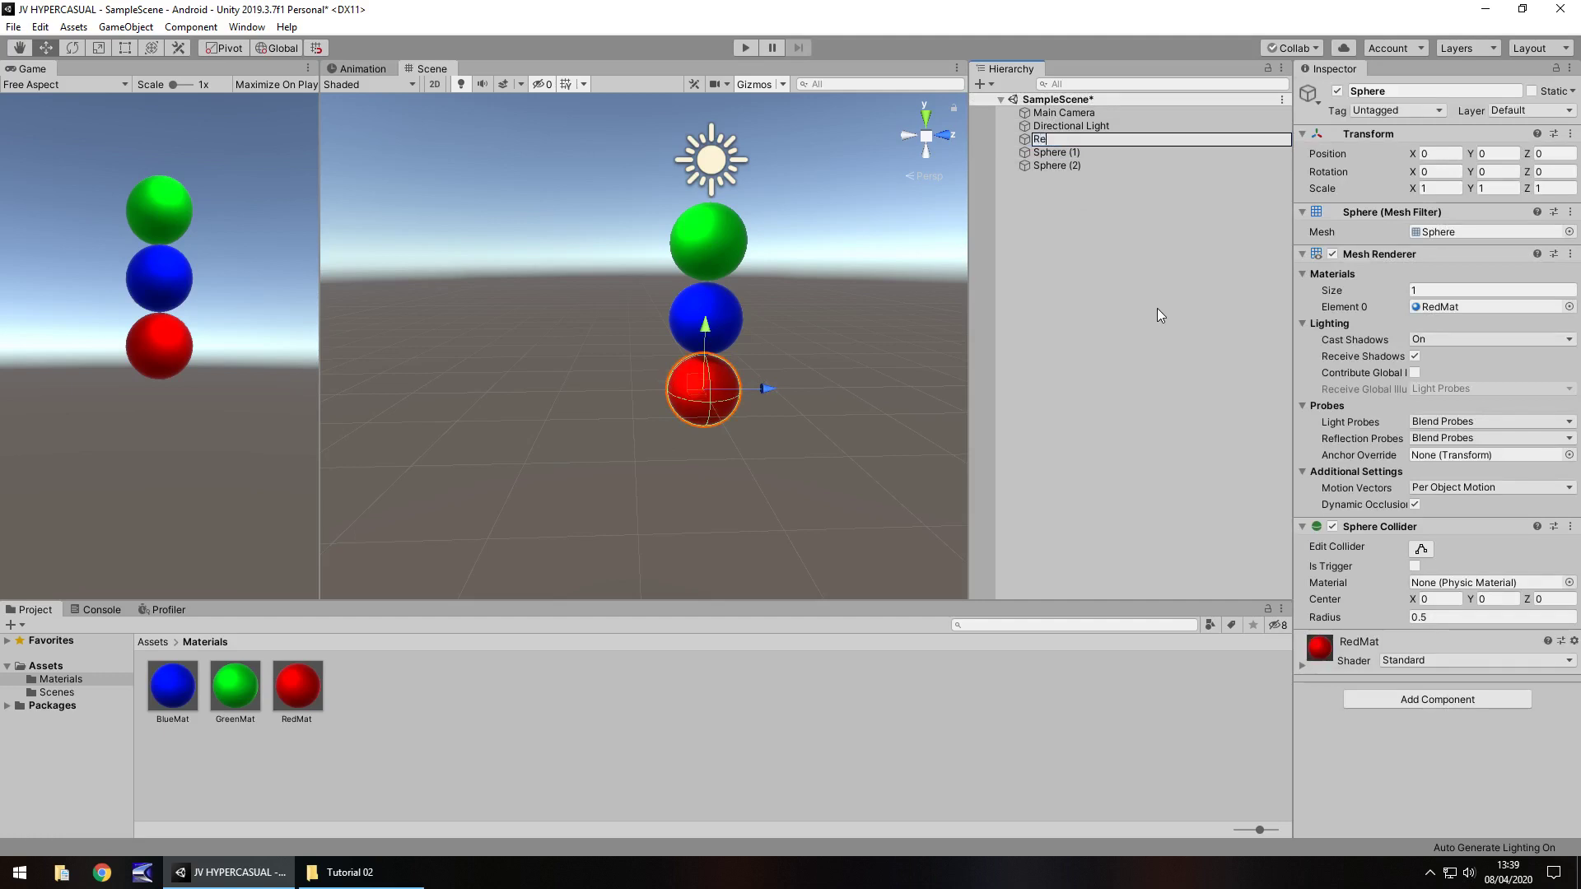
pyautogui.write('dOrb')
pyautogui.press('Return')
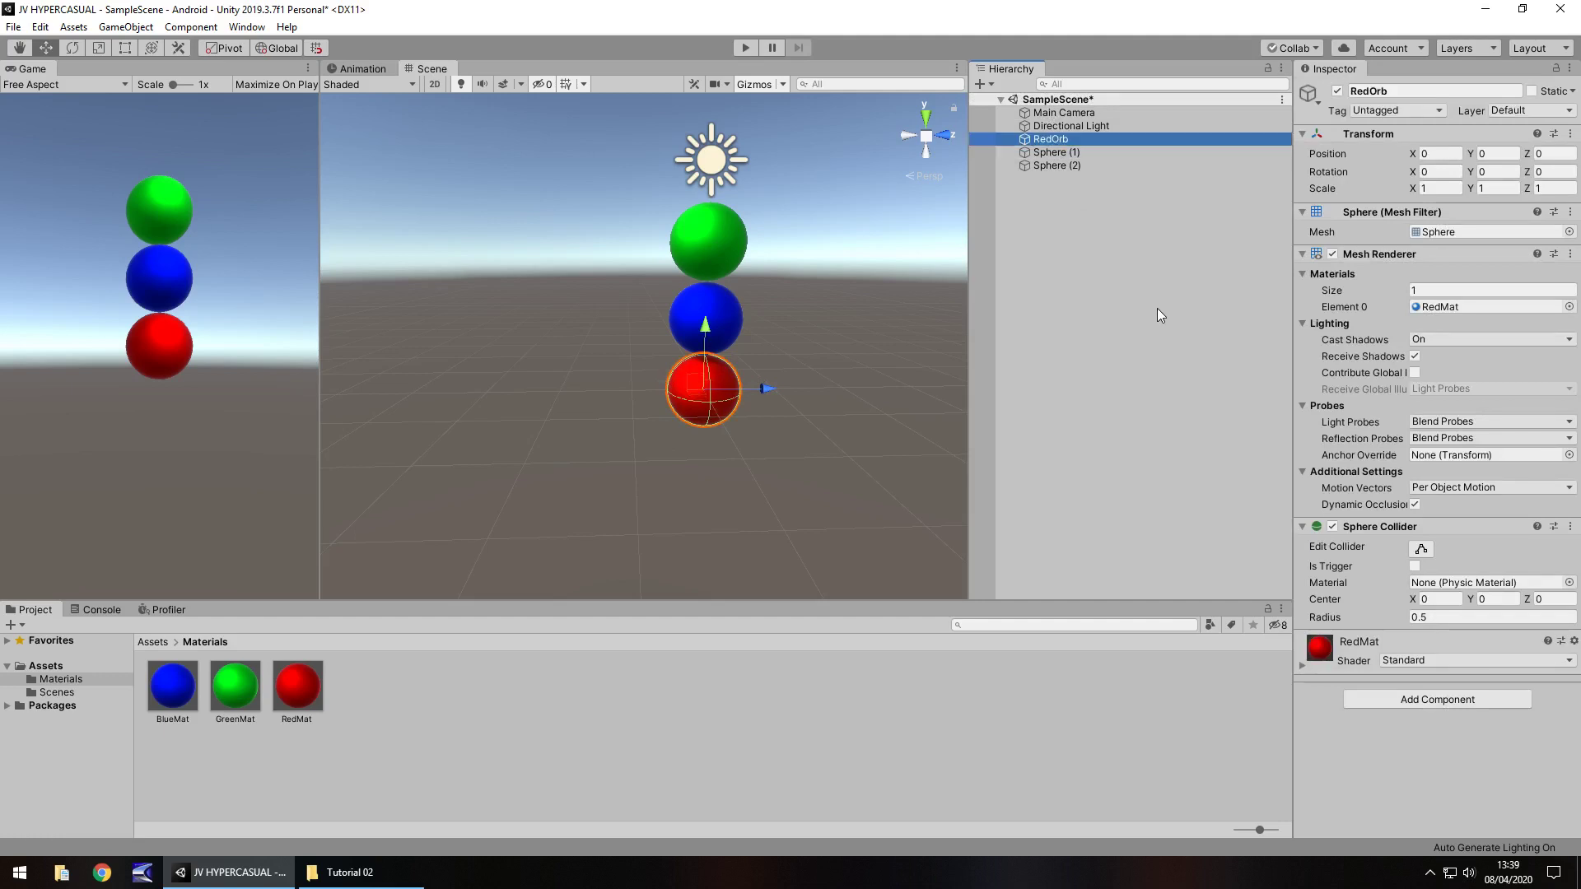
# Step: Rename the blue sphere in the scene as BlueOrb
pyautogui.click(1081, 150)
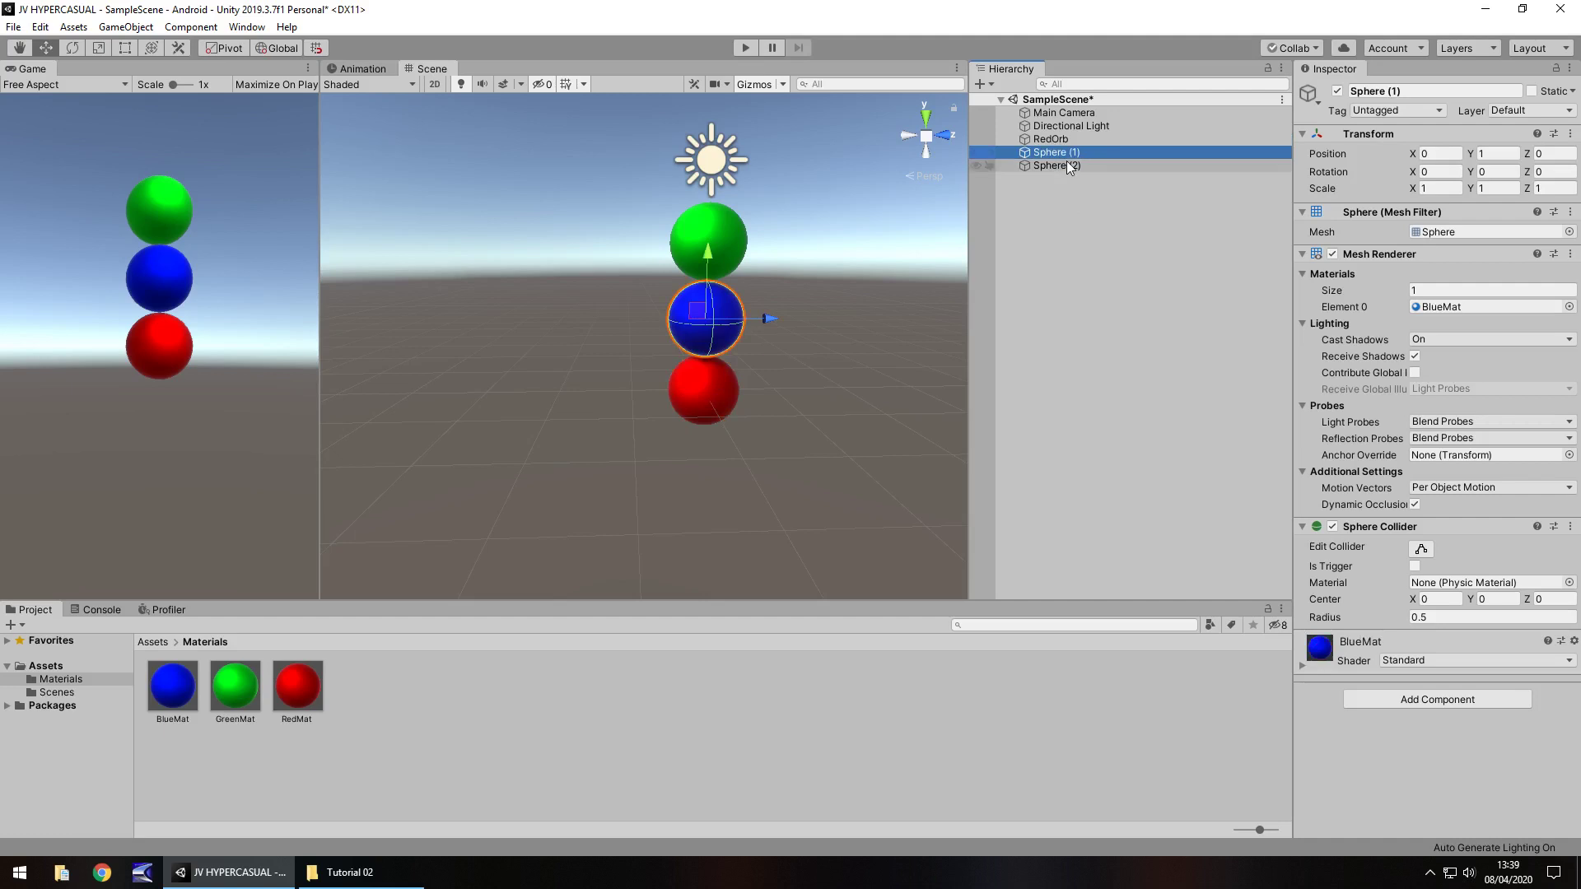
pyautogui.press('F2')
pyautogui.write('BlueOrb')
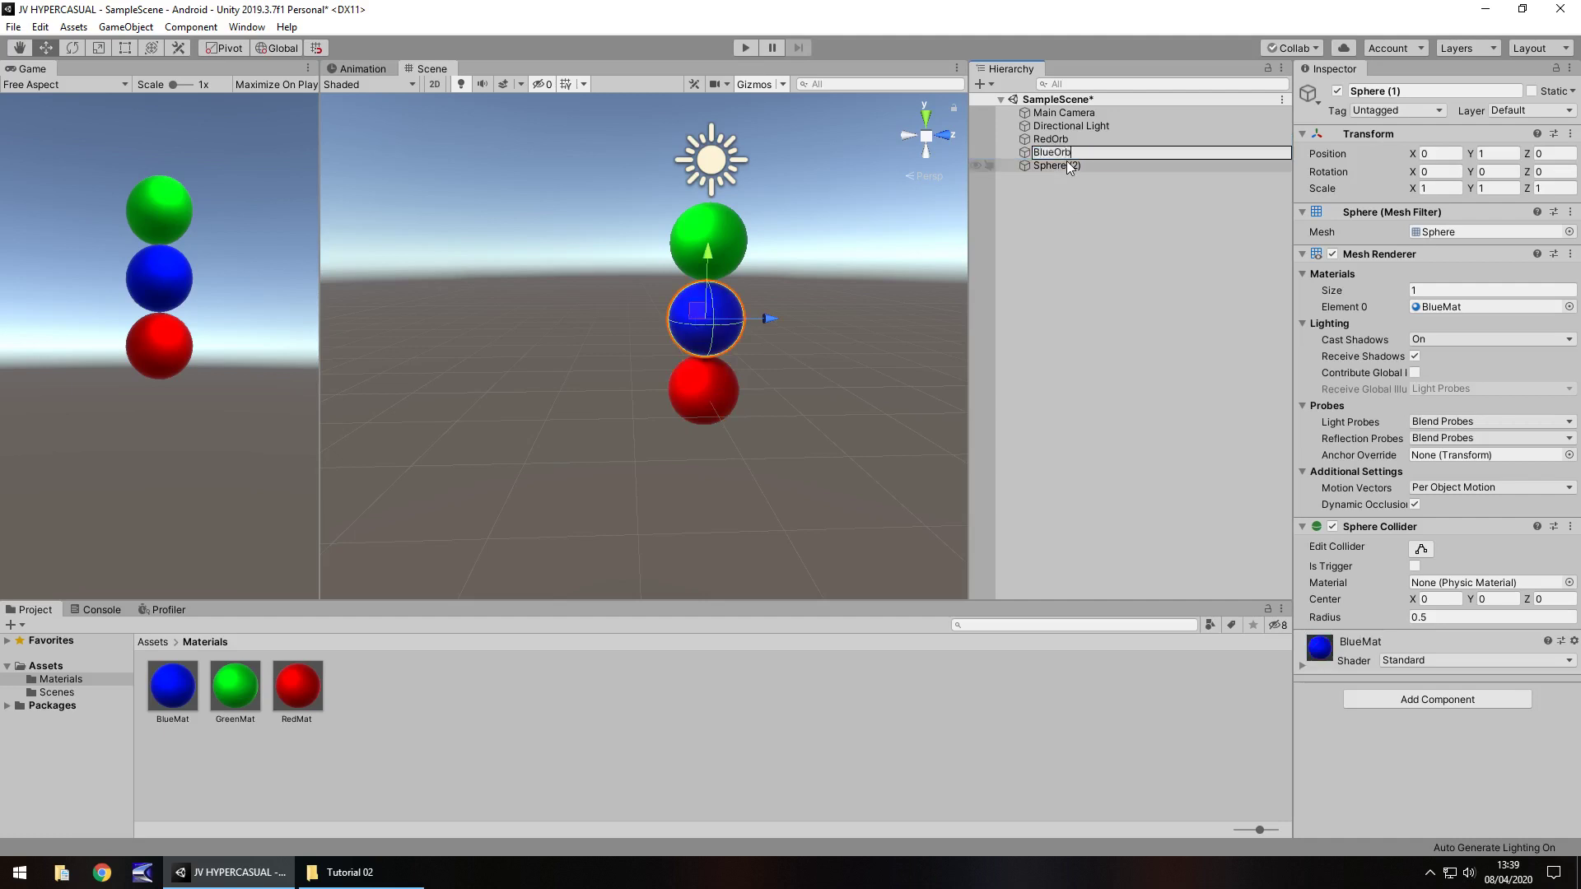
pyautogui.press('Return')
# Step: Rename the green sphere at the top of the stack as GreenOrb
pyautogui.click(1066, 165)
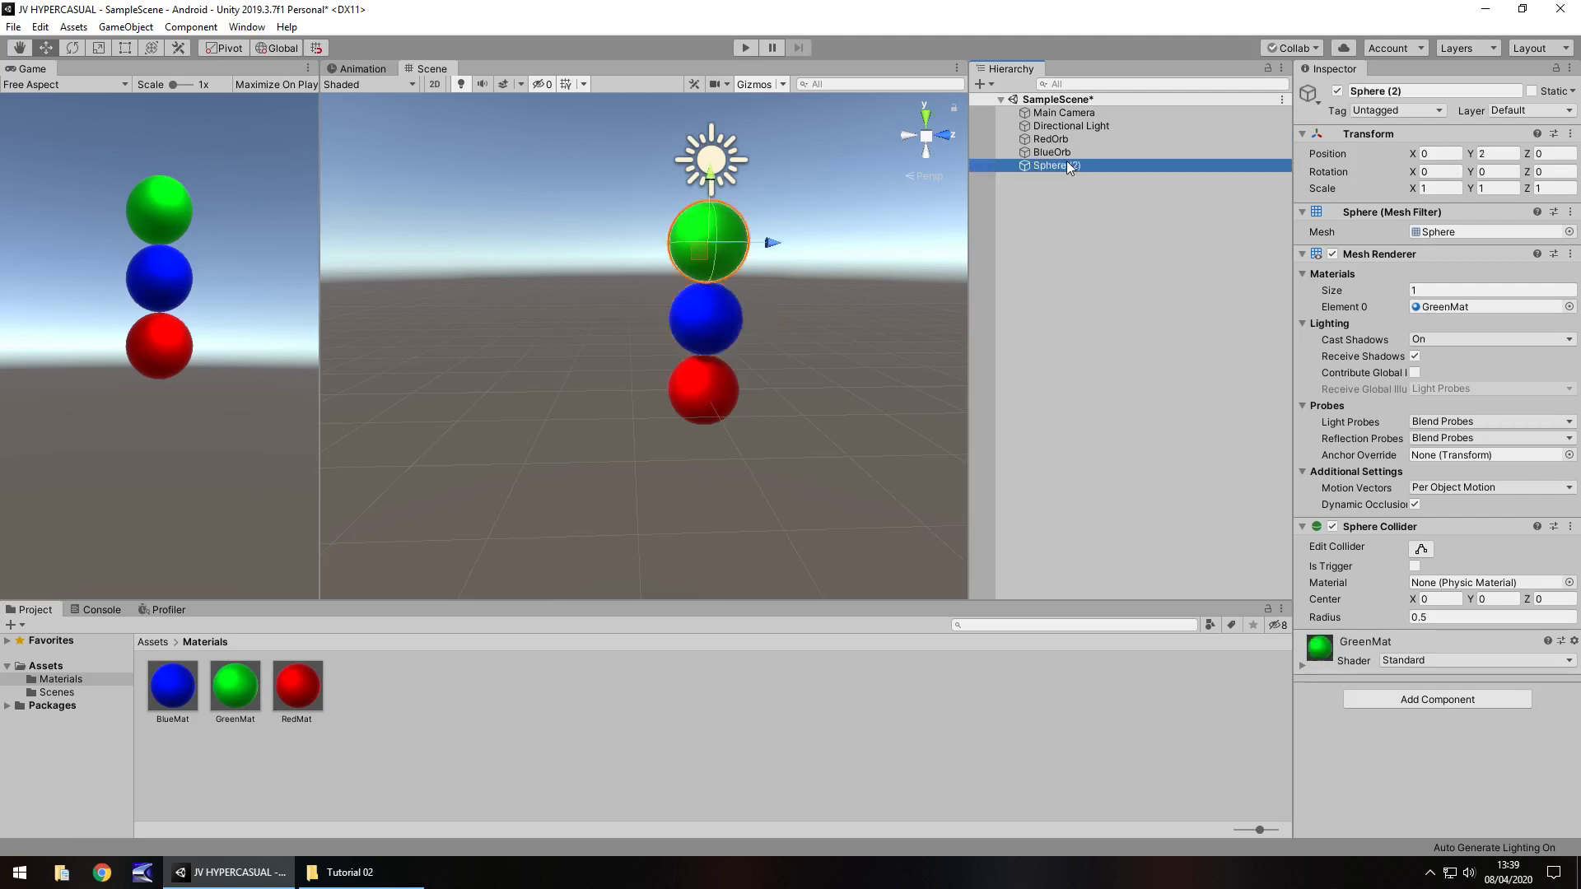
pyautogui.rightClick(1067, 167)
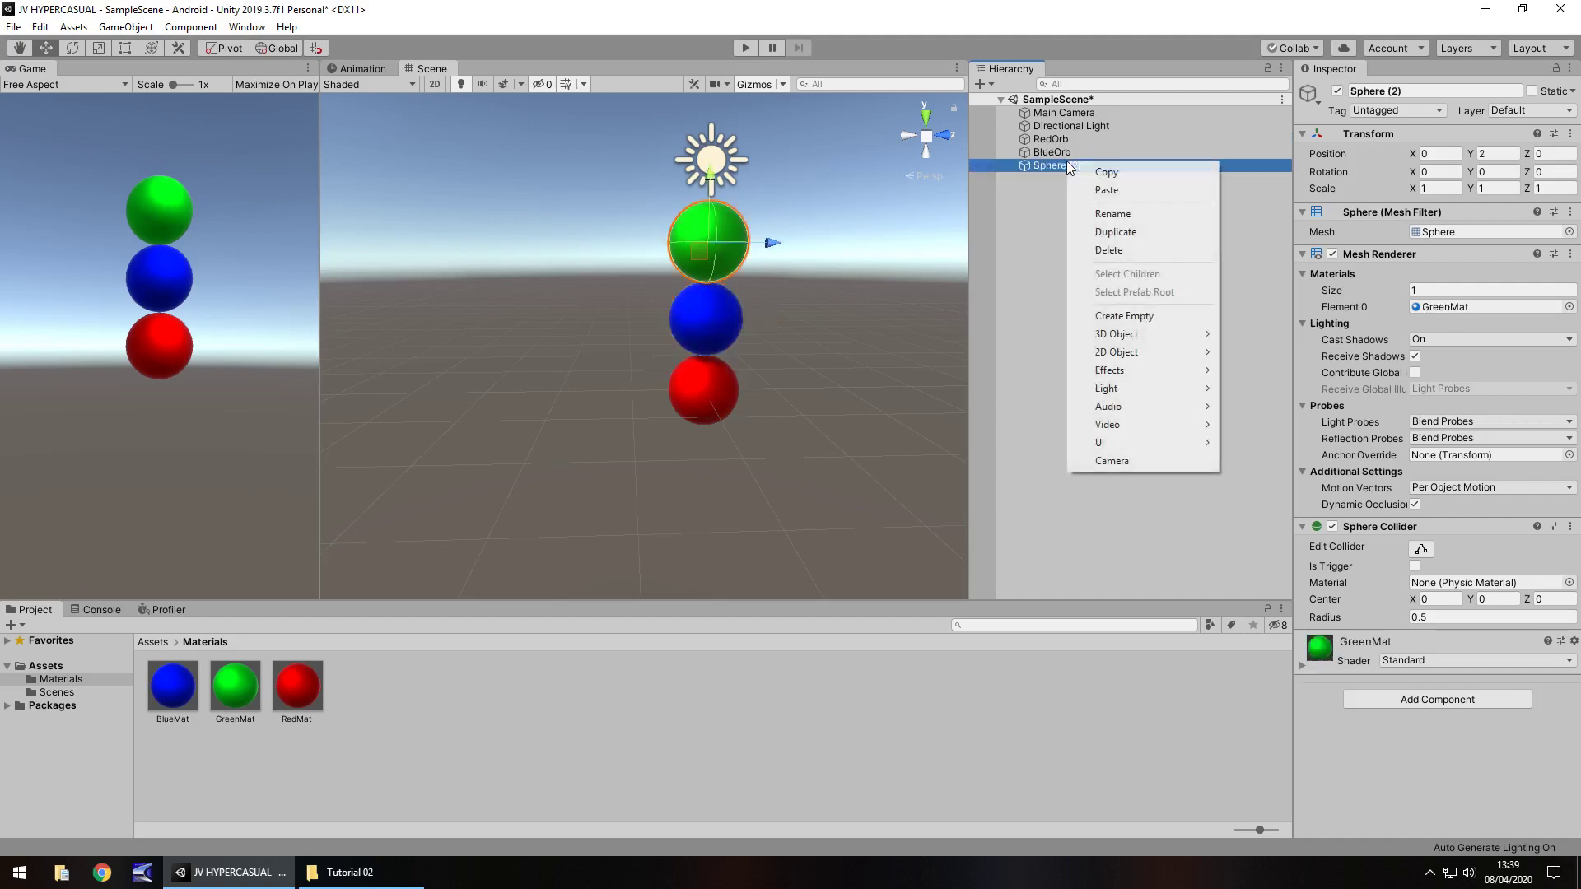
pyautogui.click(1143, 213)
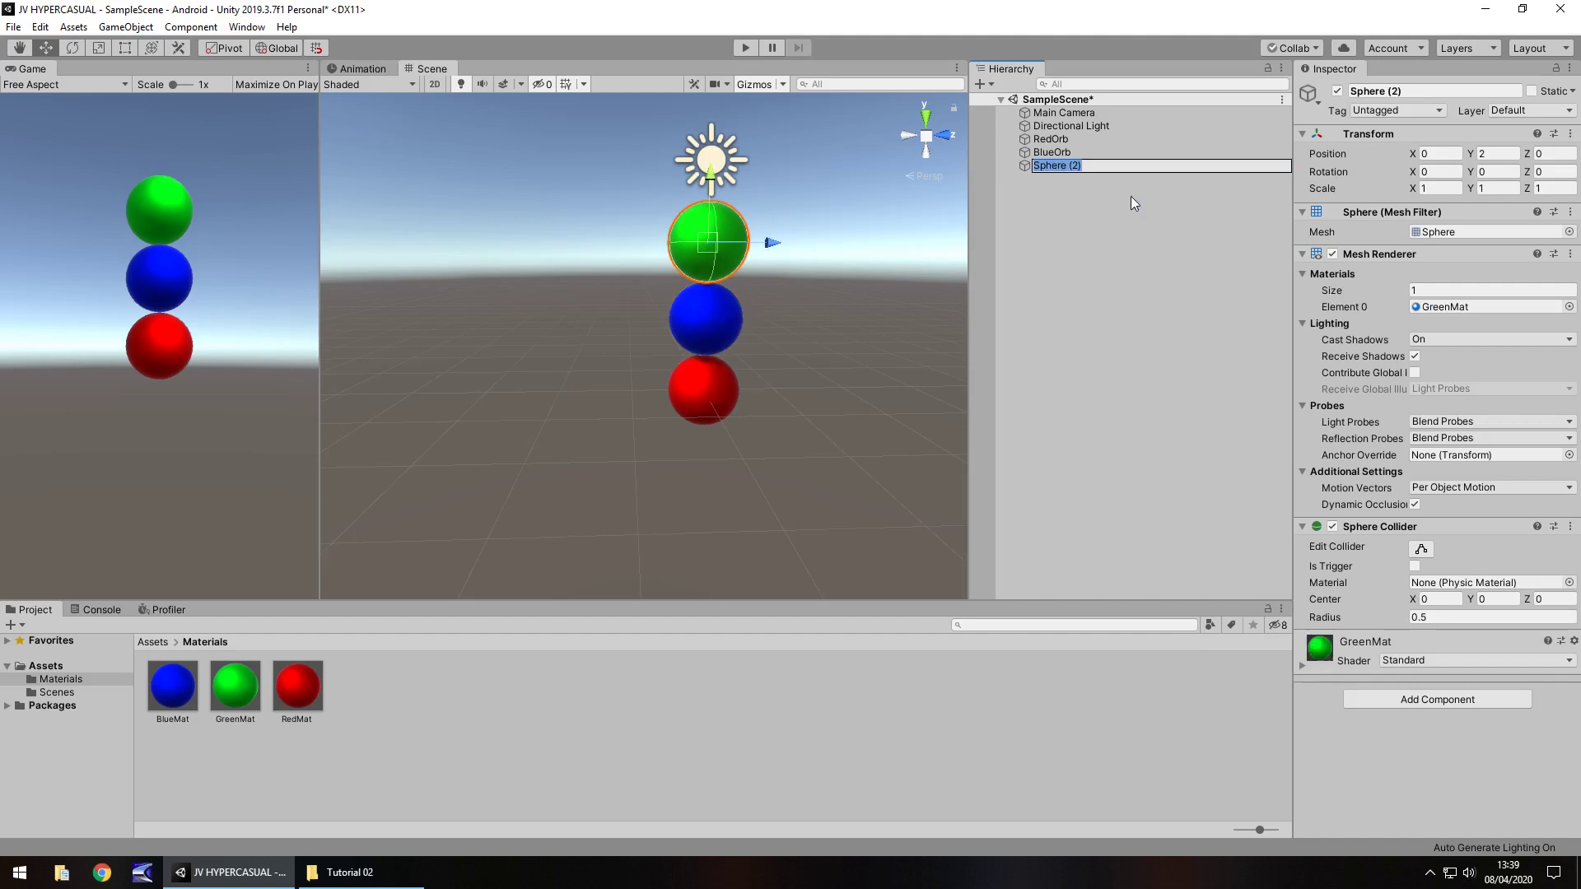
pyautogui.write('GreenOrb')
pyautogui.press('Return')
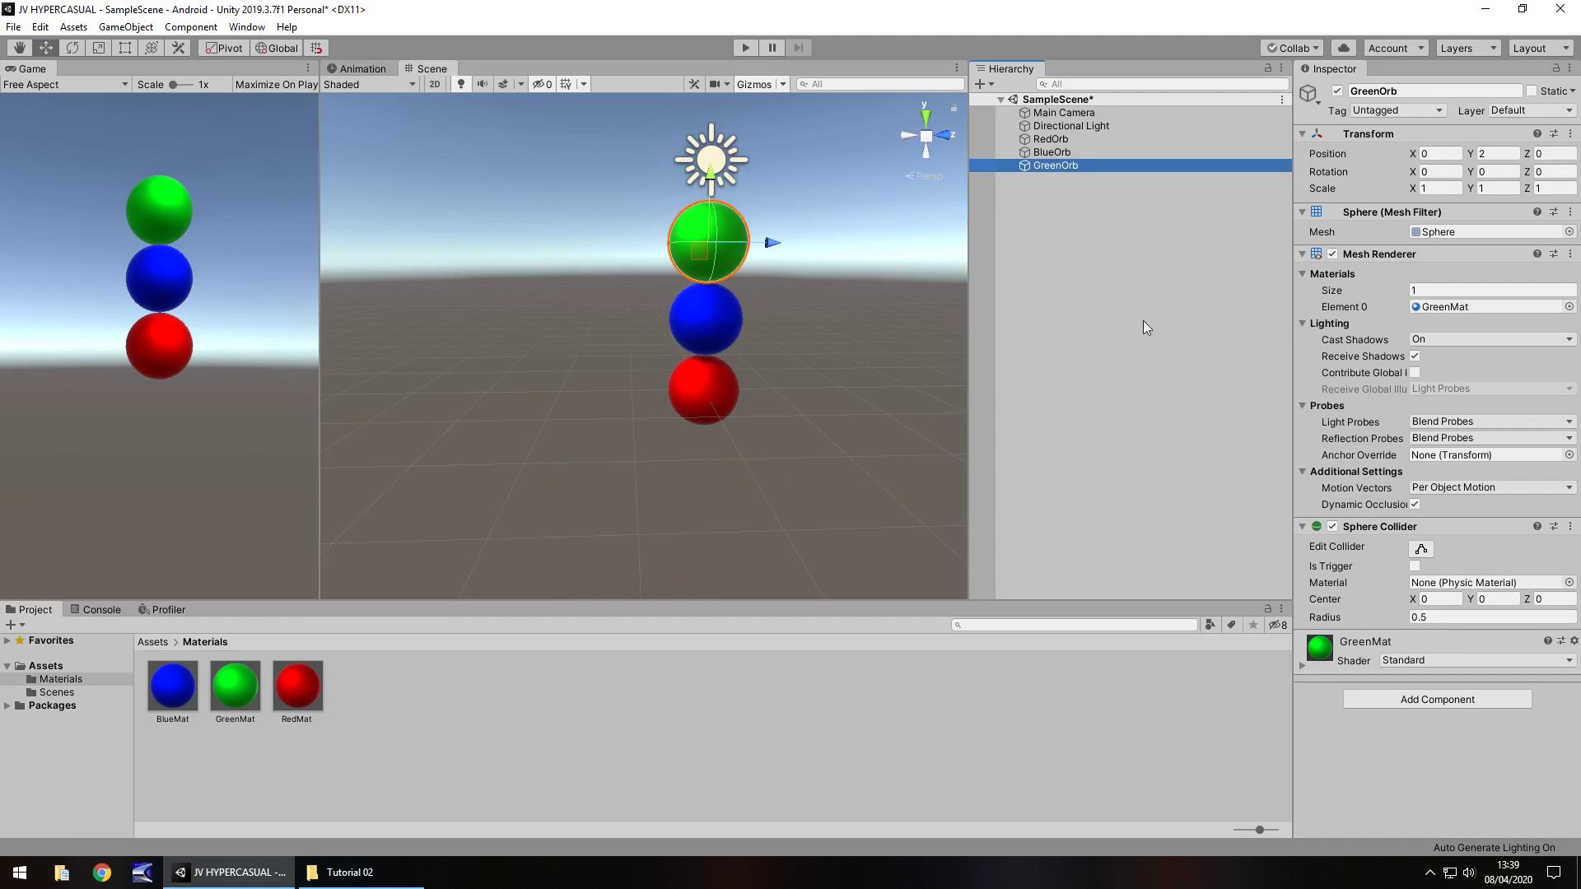
# Step: Deselect everything and play-test the scene with the three stacked orbs, ending back in edit mode
pyautogui.click(1100, 728)
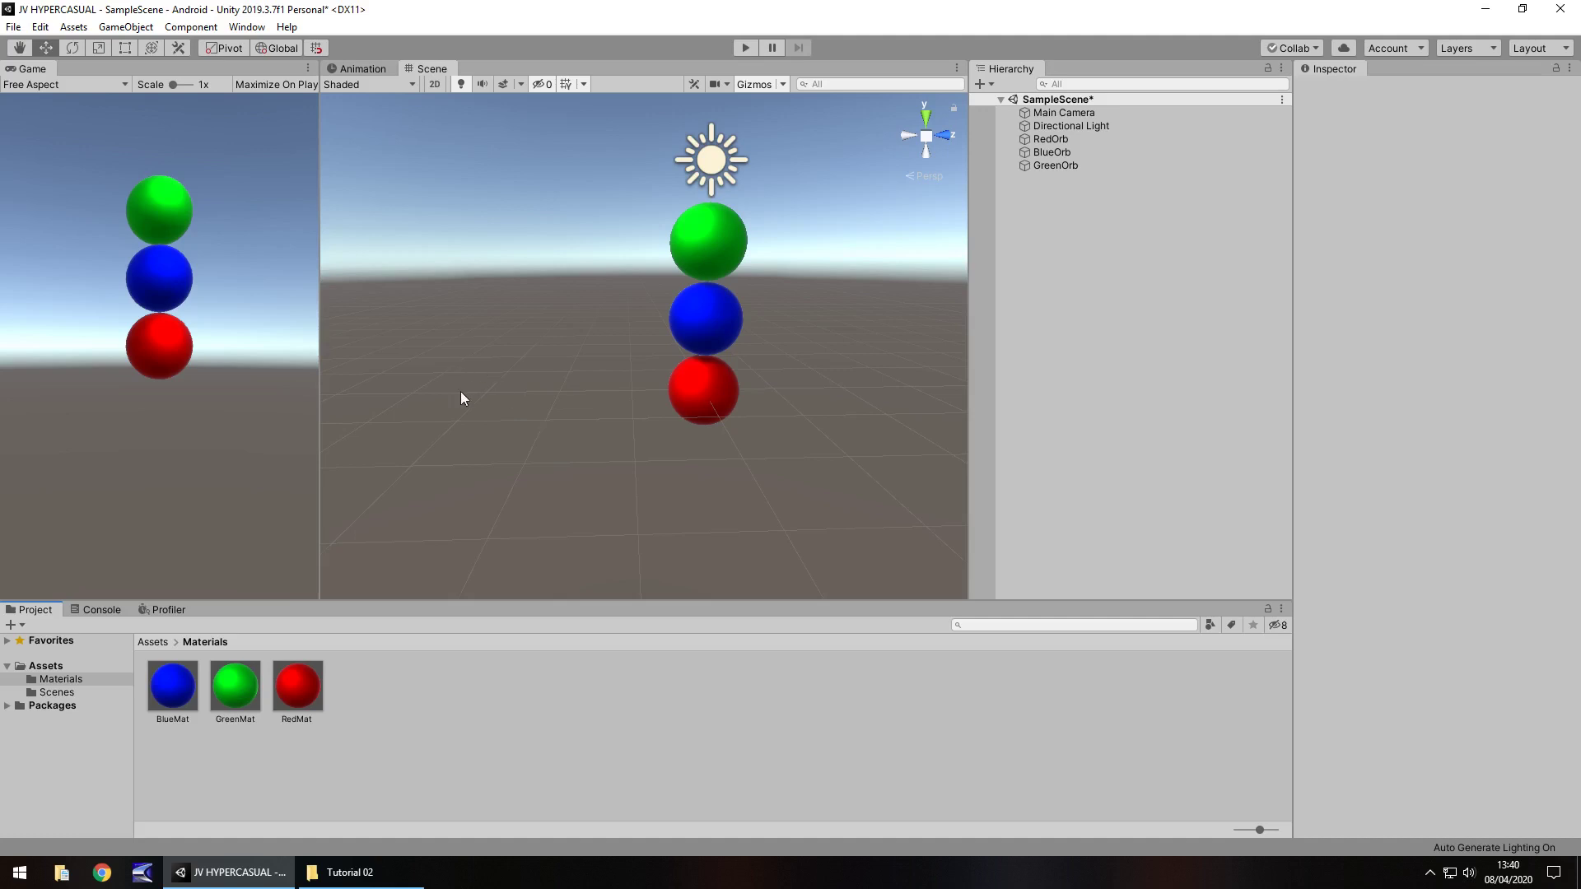
pyautogui.click(745, 48)
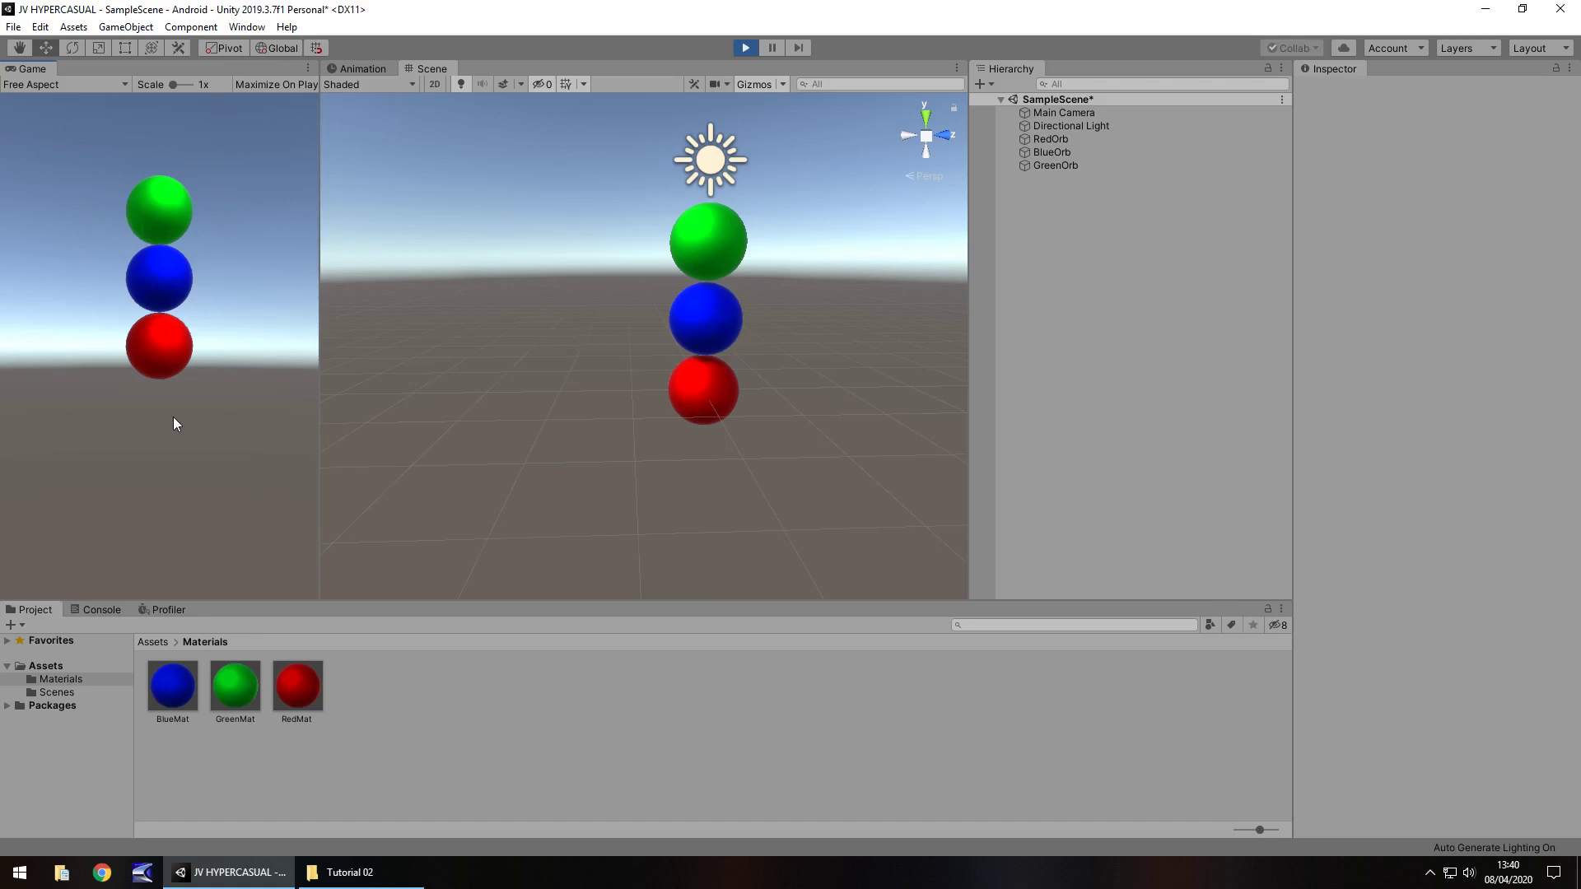
pyautogui.click(745, 49)
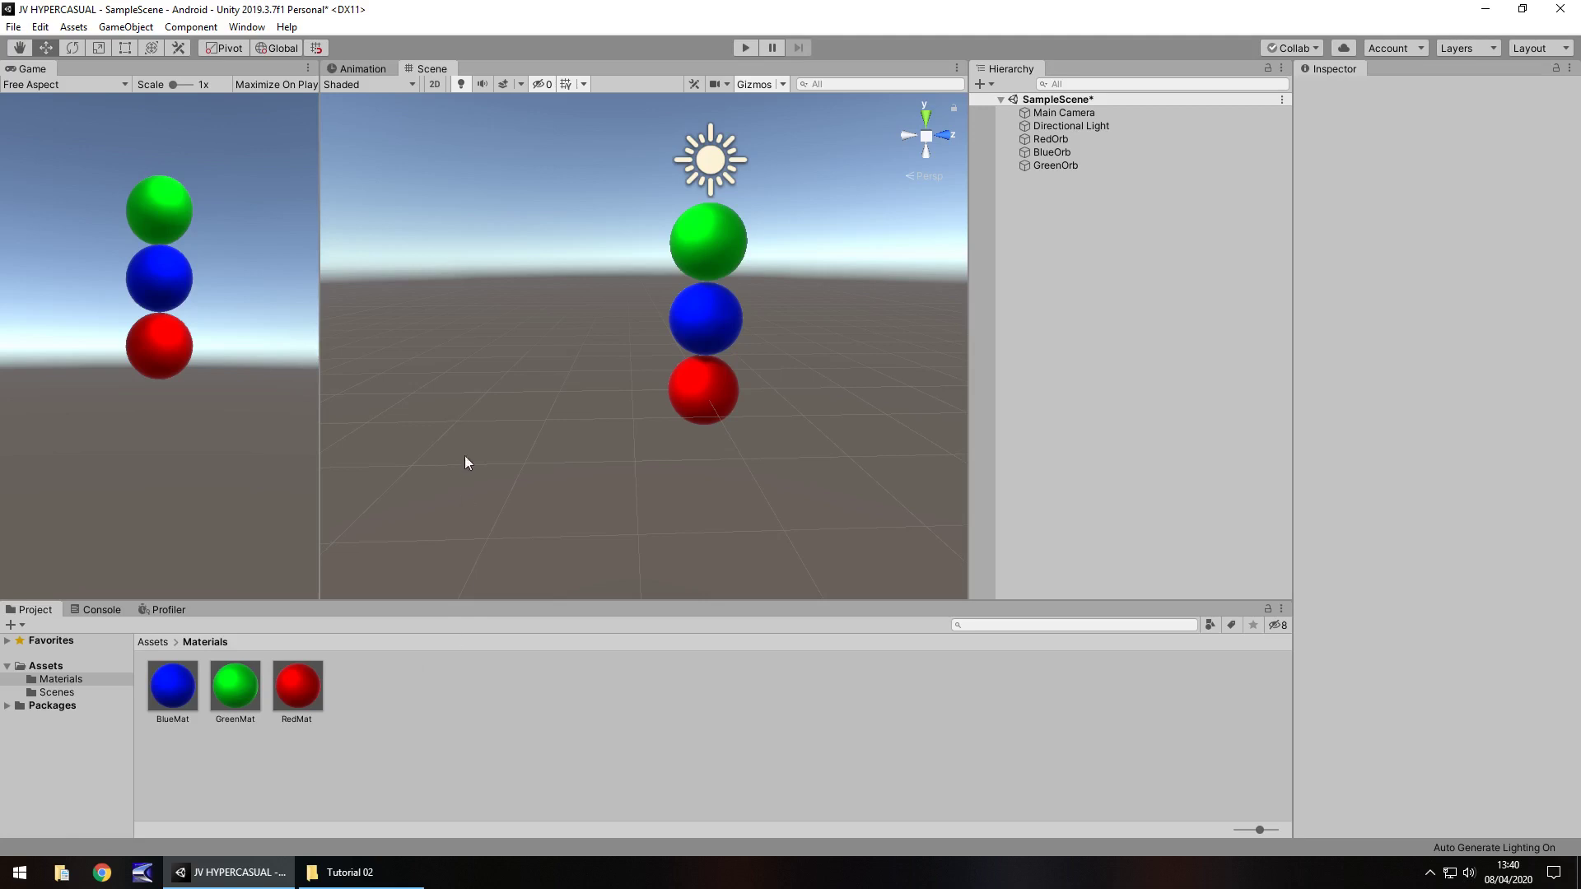
# Step: Move BlueOrb sideways and up out of the stack to X position -1 and Y position 5
pyautogui.moveTo(759, 502); pyautogui.dragTo(789, 431, button='right')
pyautogui.scroll(-5, 798, 422)
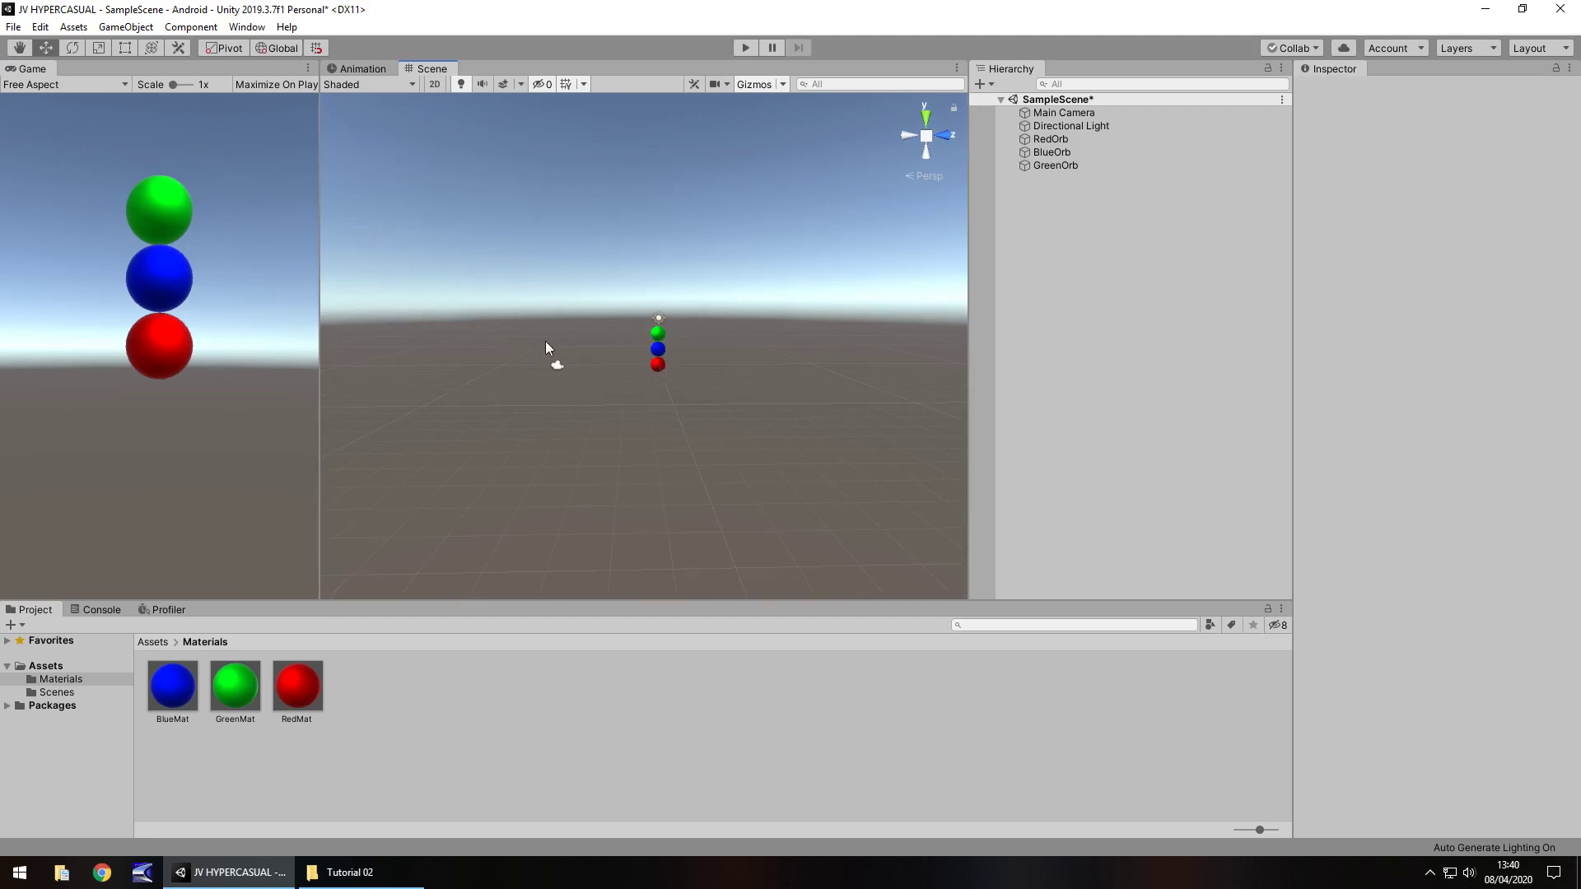
pyautogui.scroll(4, 715, 436)
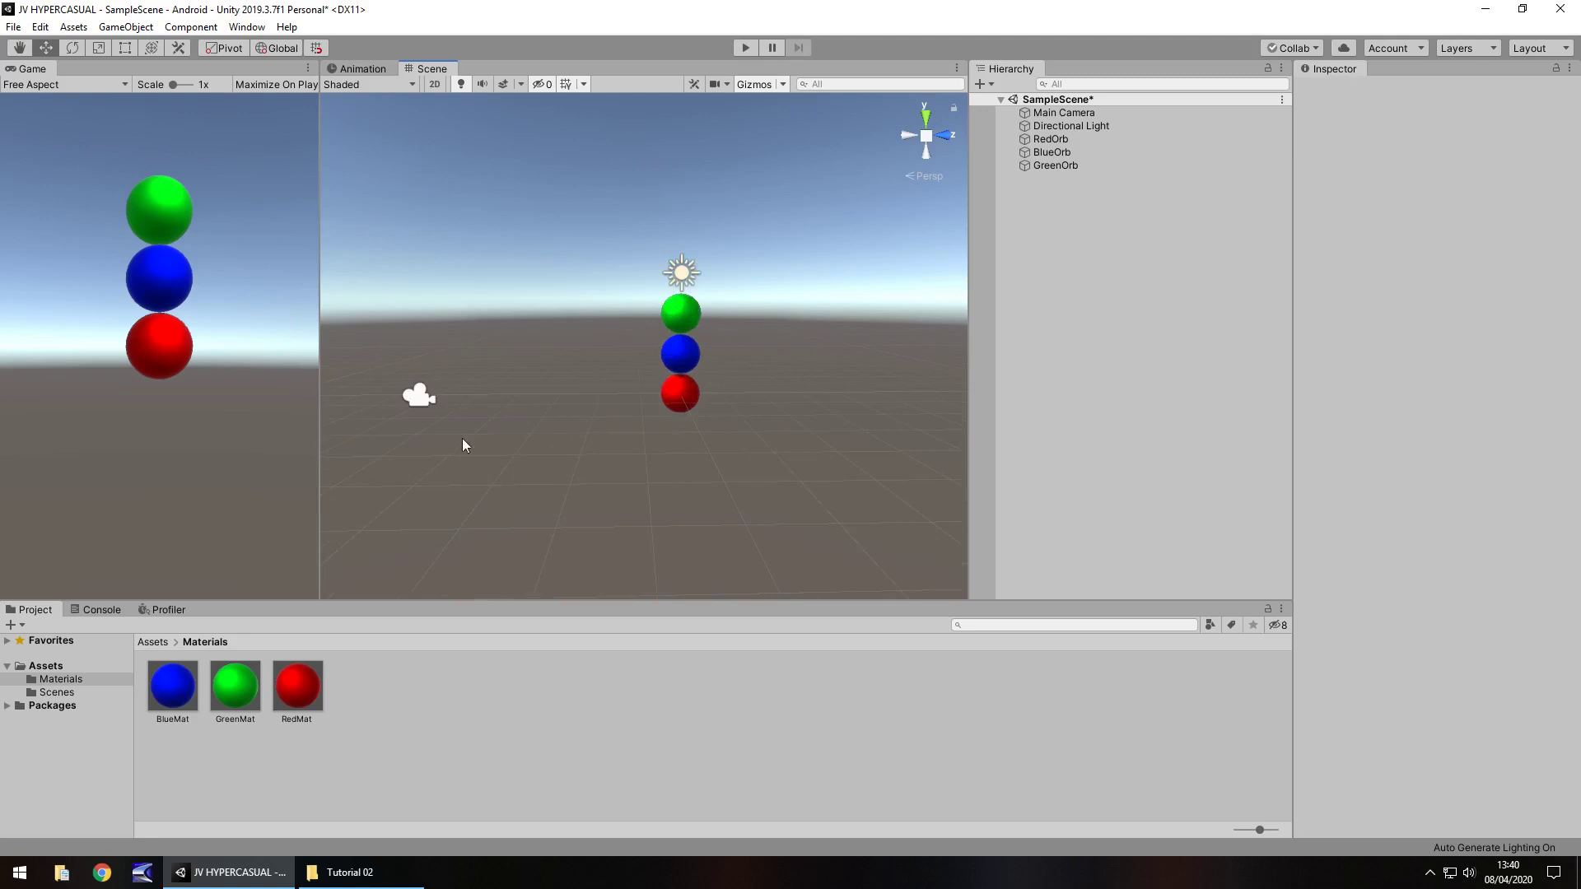
pyautogui.moveTo(574, 427); pyautogui.dragTo(812, 402, button='right')
pyautogui.scroll(-3, 822, 423)
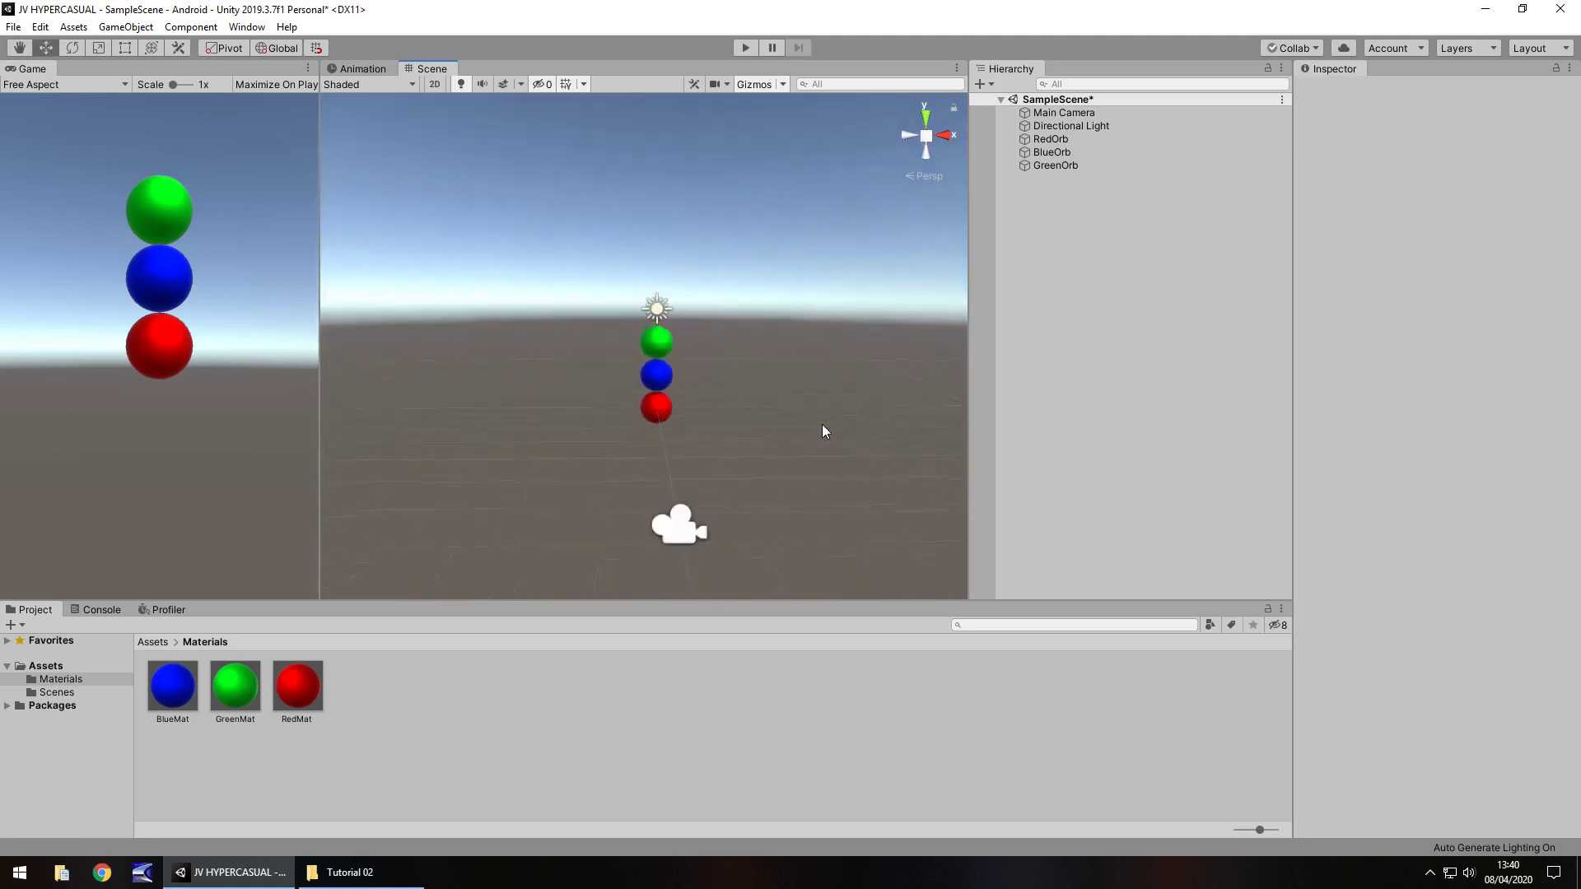
pyautogui.moveTo(705, 416)
pyautogui.mouseDown(button='right')
pyautogui.moveTo(738, 406)
pyautogui.moveTo(725, 397)
pyautogui.mouseUp(button='right')
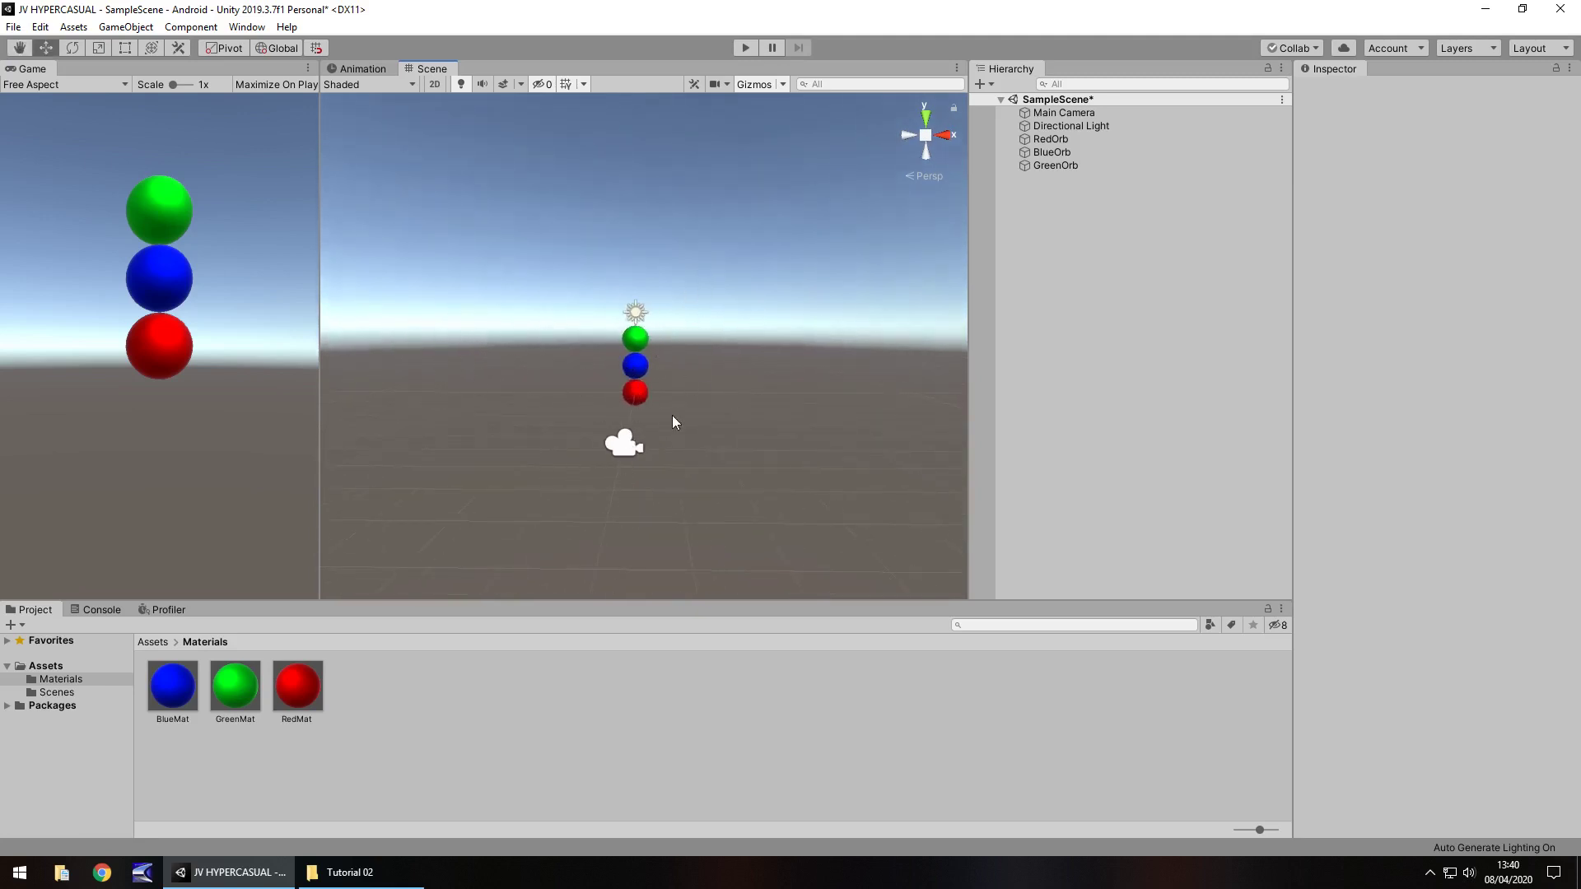
pyautogui.click(635, 369)
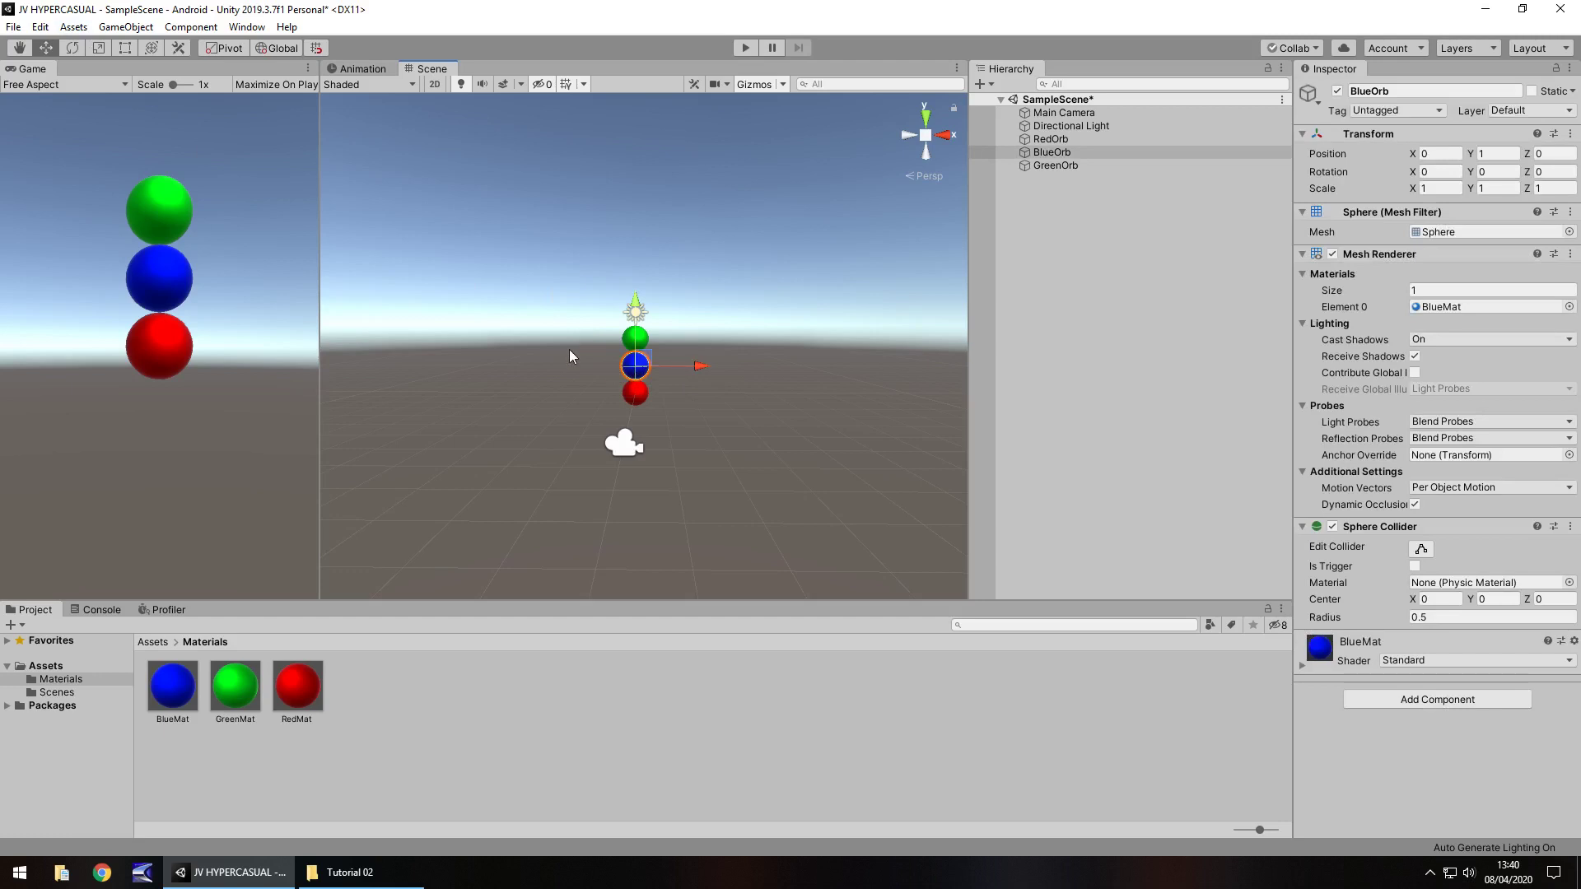
pyautogui.moveTo(699, 364); pyautogui.dragTo(672, 368)
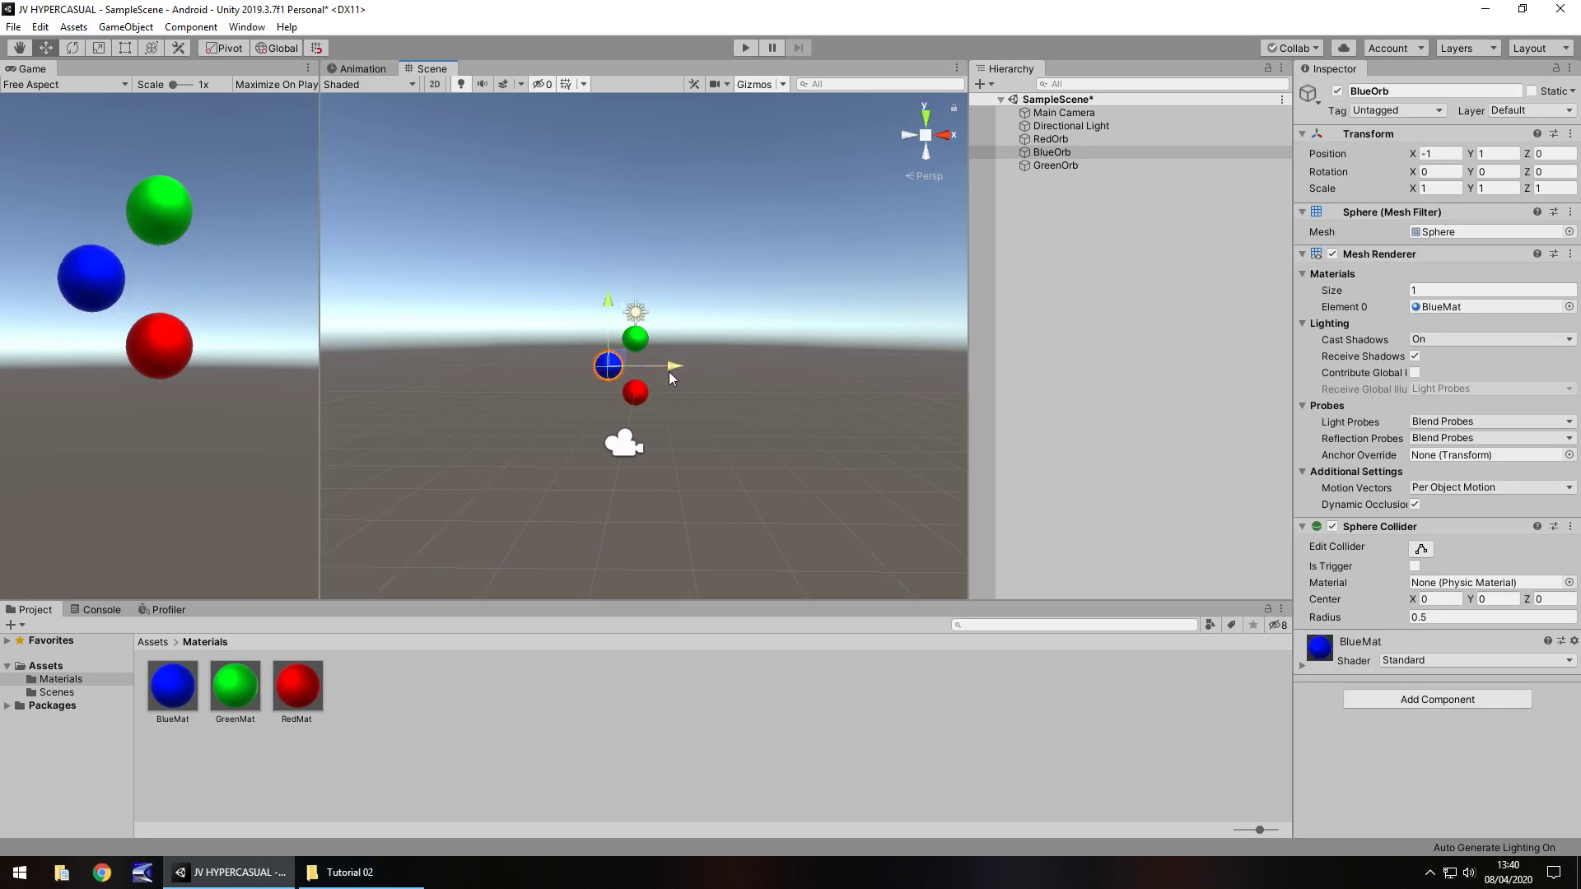
pyautogui.moveTo(608, 309); pyautogui.dragTo(606, 206)
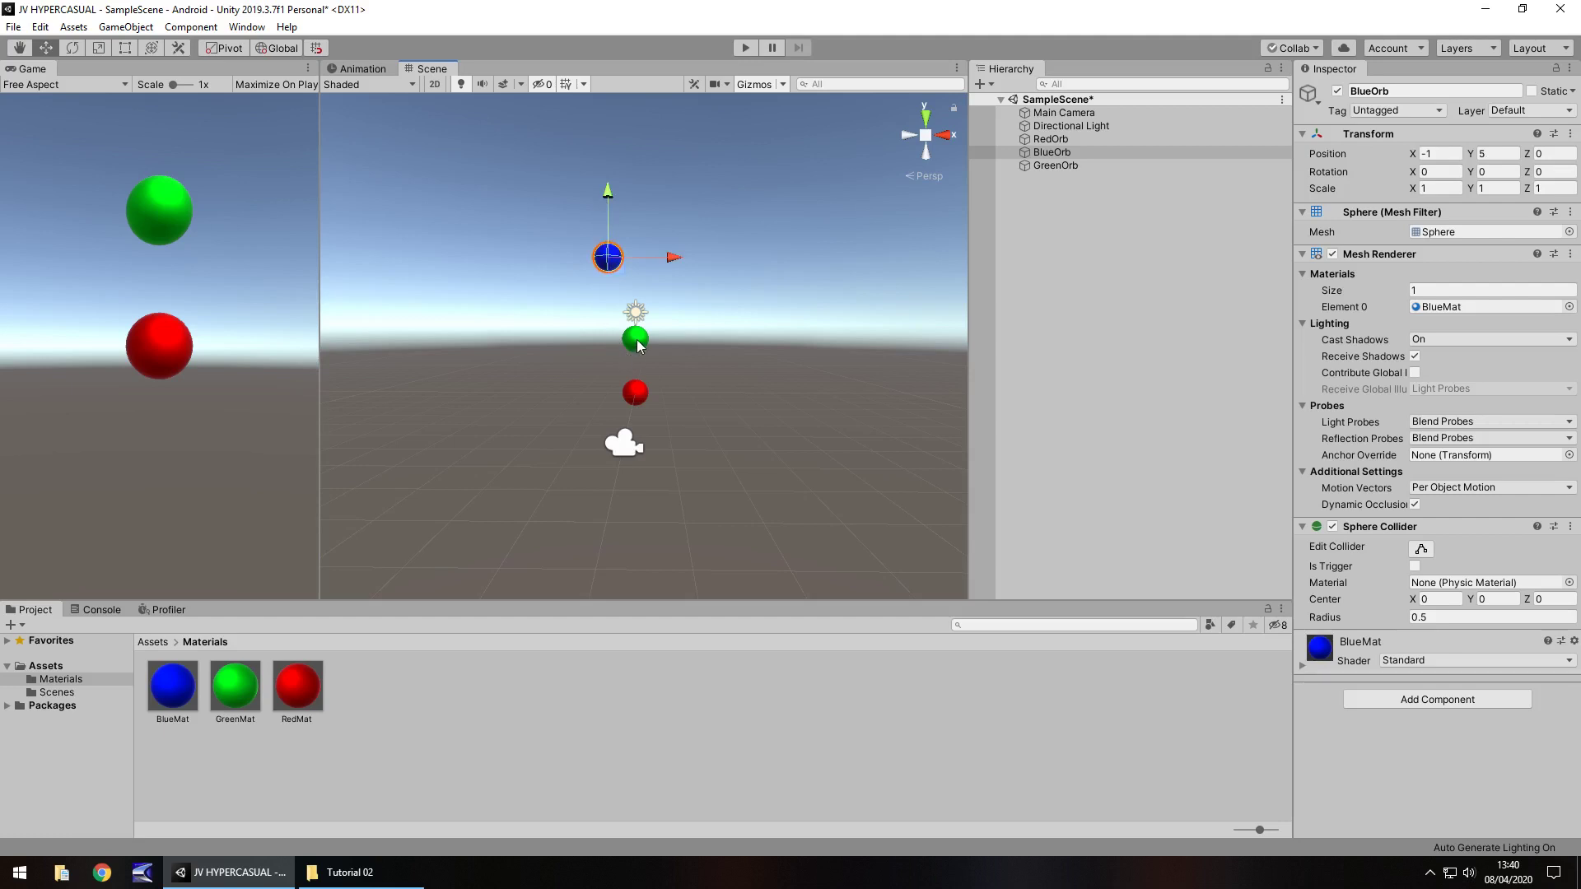
# Step: Raise GreenOrb straight up to Y position 12.5, above the camera's view
pyautogui.click(637, 340)
pyautogui.moveTo(641, 280); pyautogui.dragTo(656, 875)
# Step: Move RedOrb to X position 1 and Y position 9, above the camera's view
pyautogui.moveTo(637, 404)
pyautogui.mouseDown(button='right')
pyautogui.moveTo(653, 299)
pyautogui.moveTo(613, 394)
pyautogui.mouseUp(button='right')
pyautogui.click(613, 410)
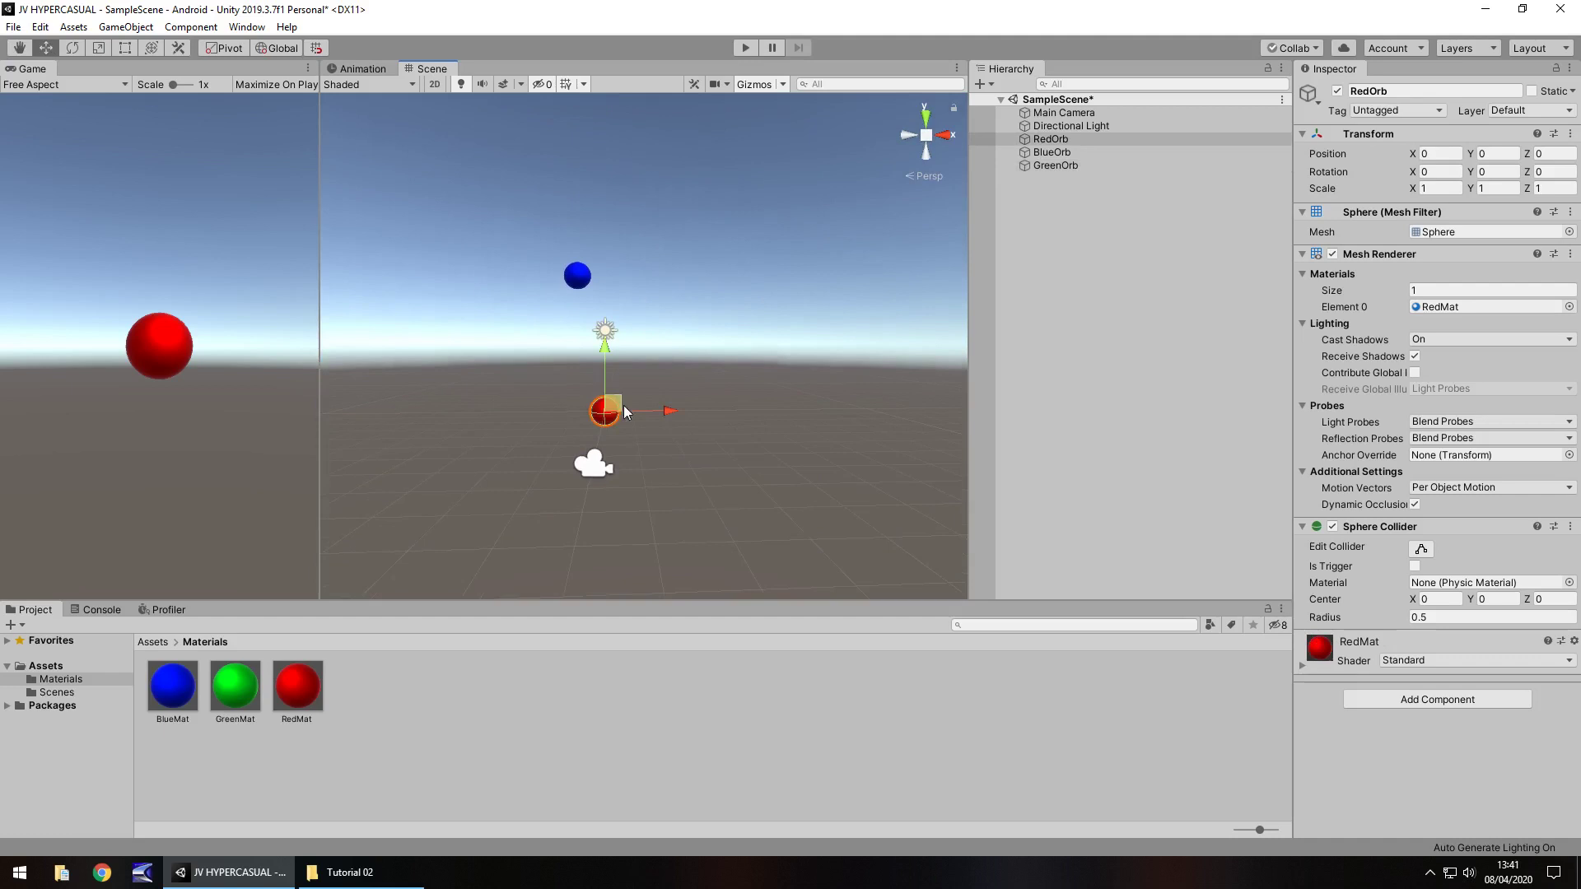
pyautogui.moveTo(674, 409); pyautogui.dragTo(694, 410)
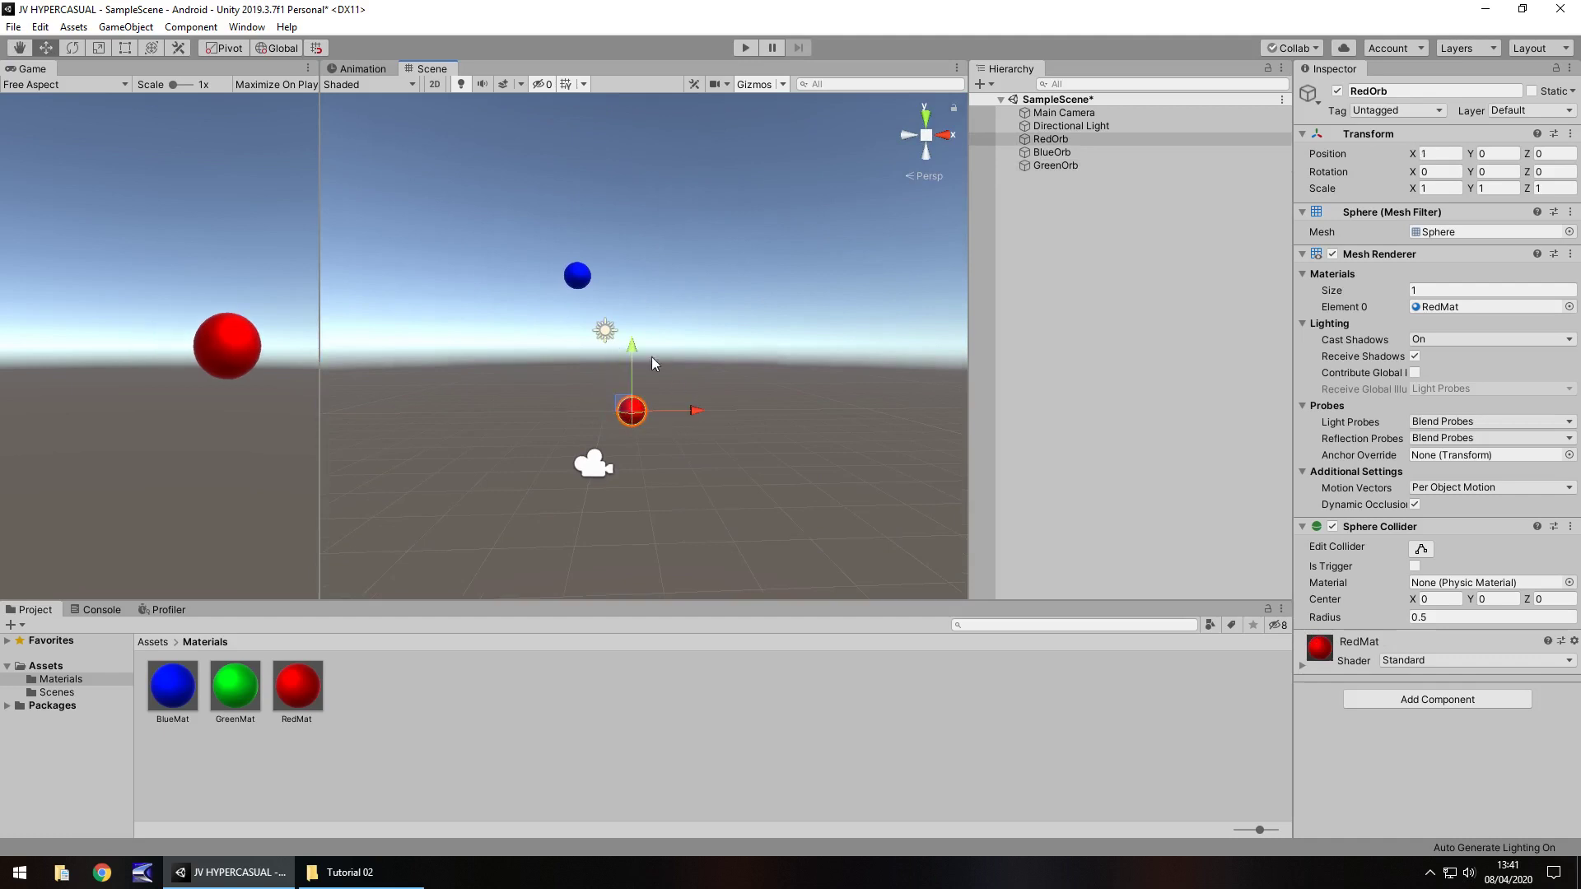
pyautogui.moveTo(636, 350); pyautogui.dragTo(646, 116)
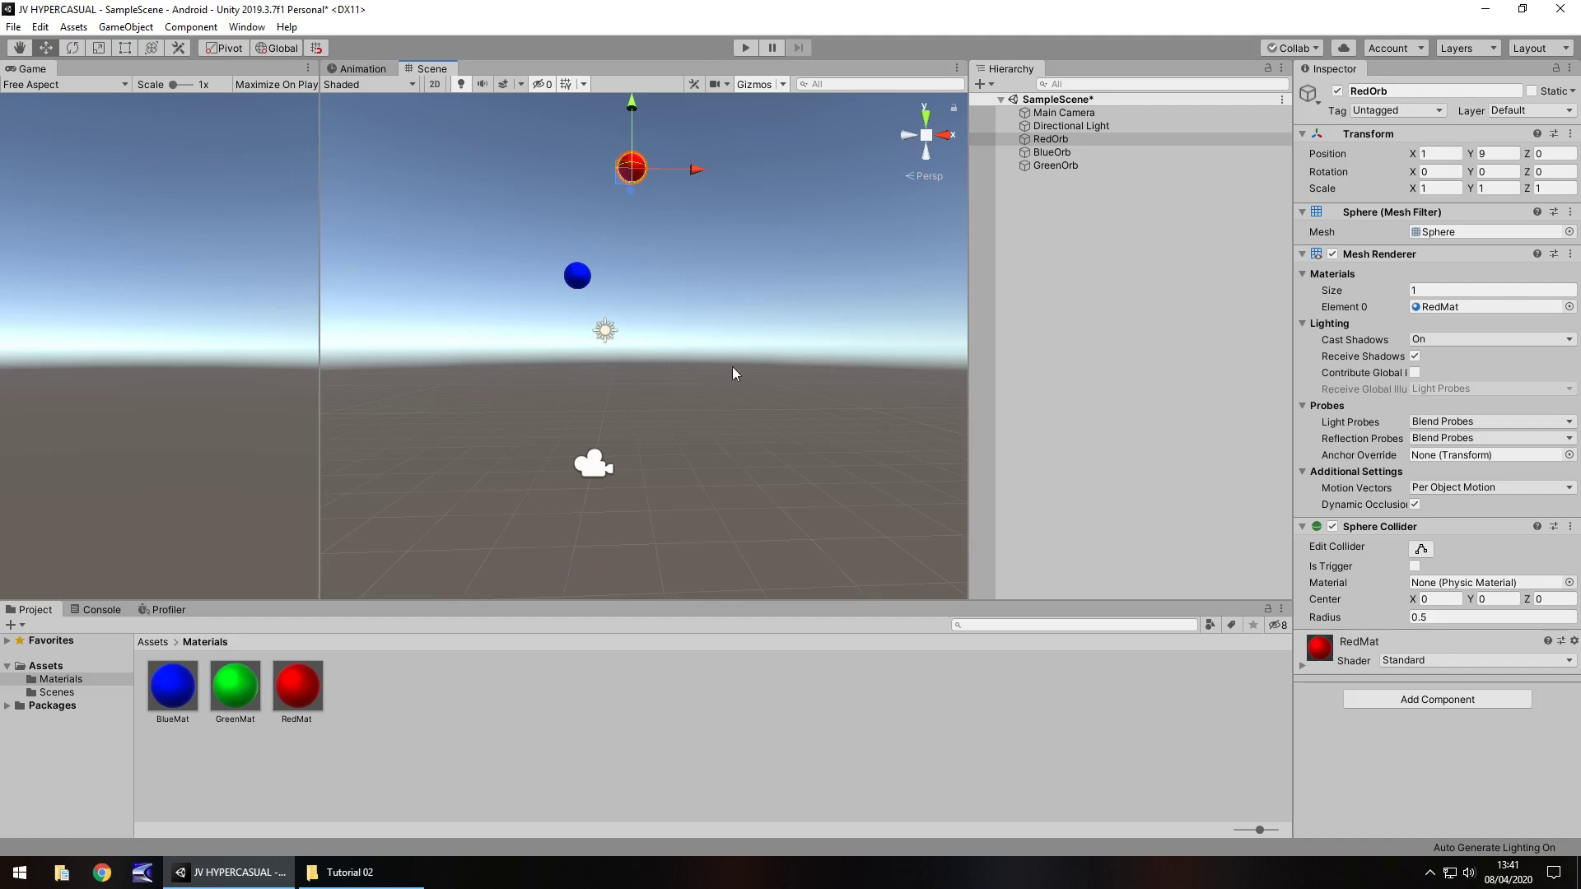
# Step: Add a Rigidbody component to BlueOrb with its default settings
pyautogui.moveTo(743, 357); pyautogui.dragTo(741, 338, button='right')
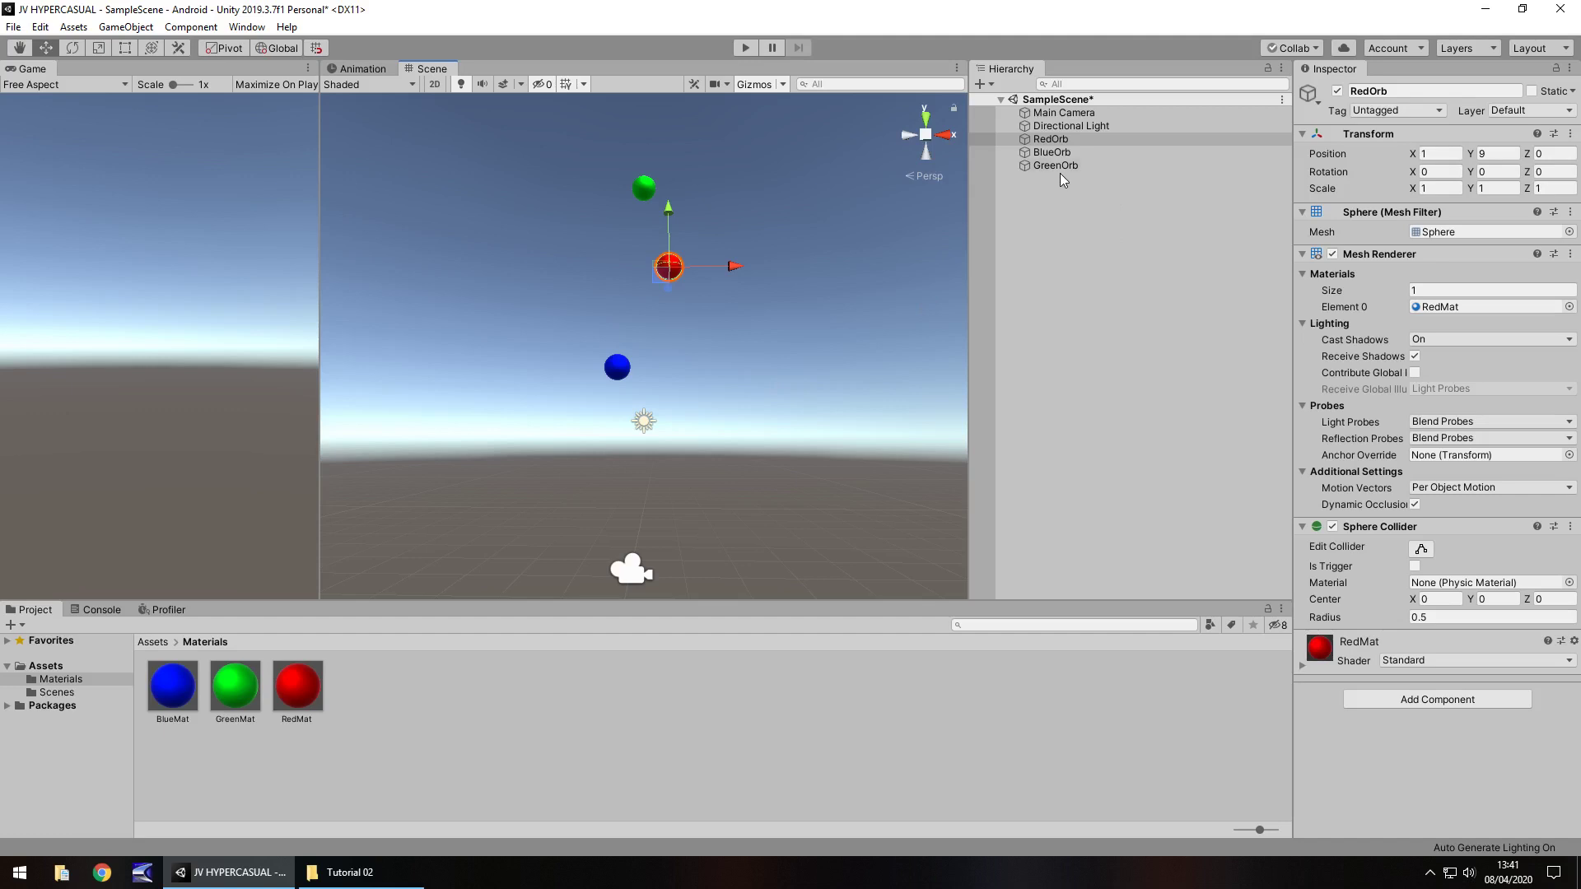
pyautogui.click(626, 367)
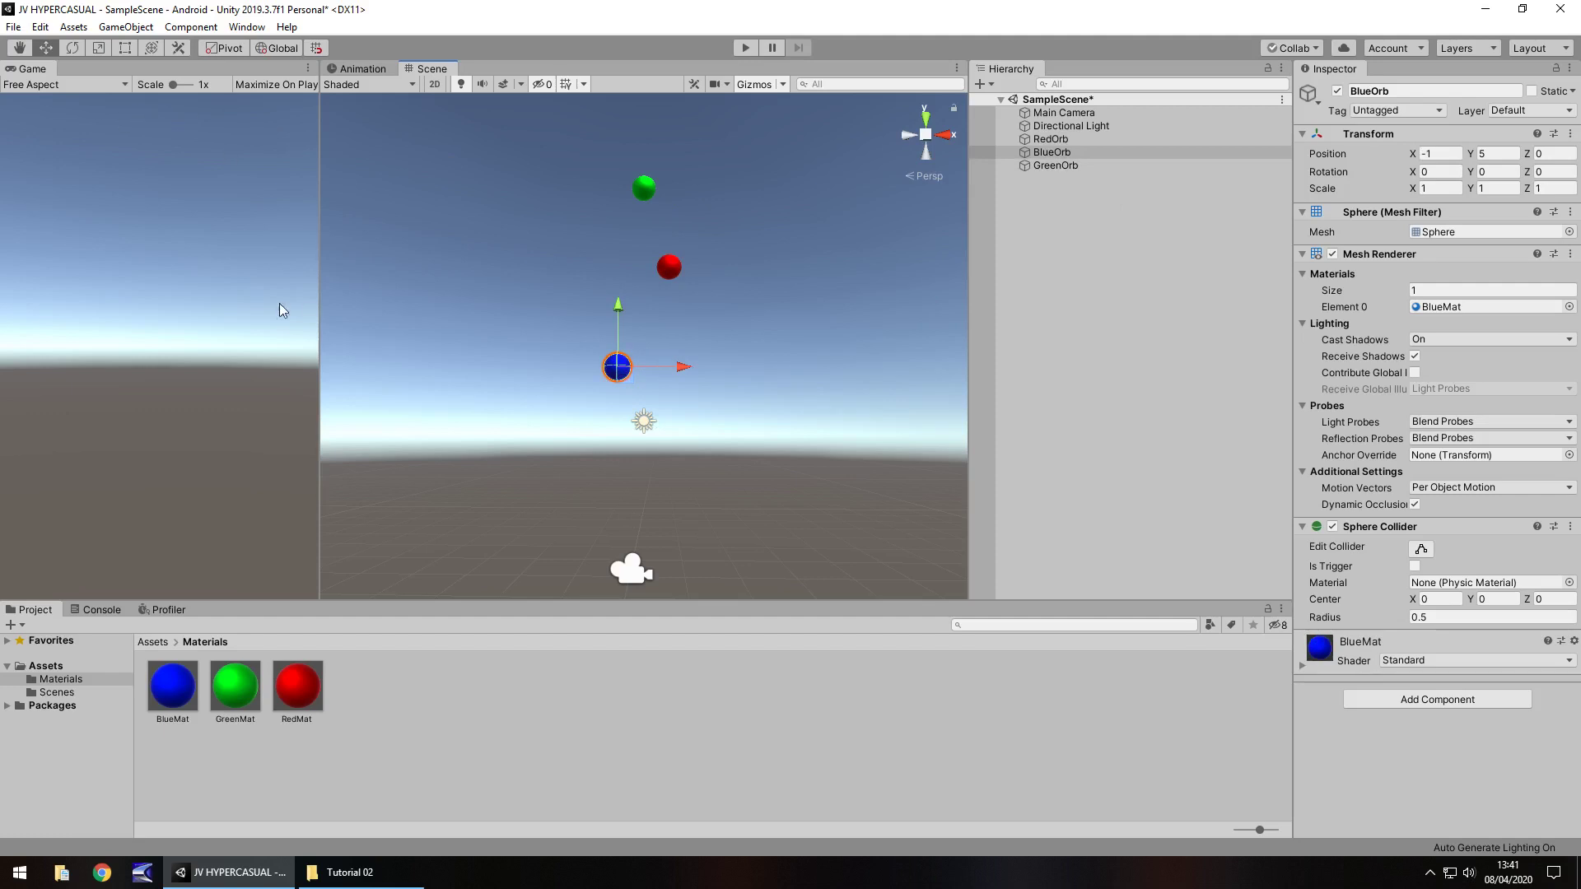
pyautogui.click(1059, 153)
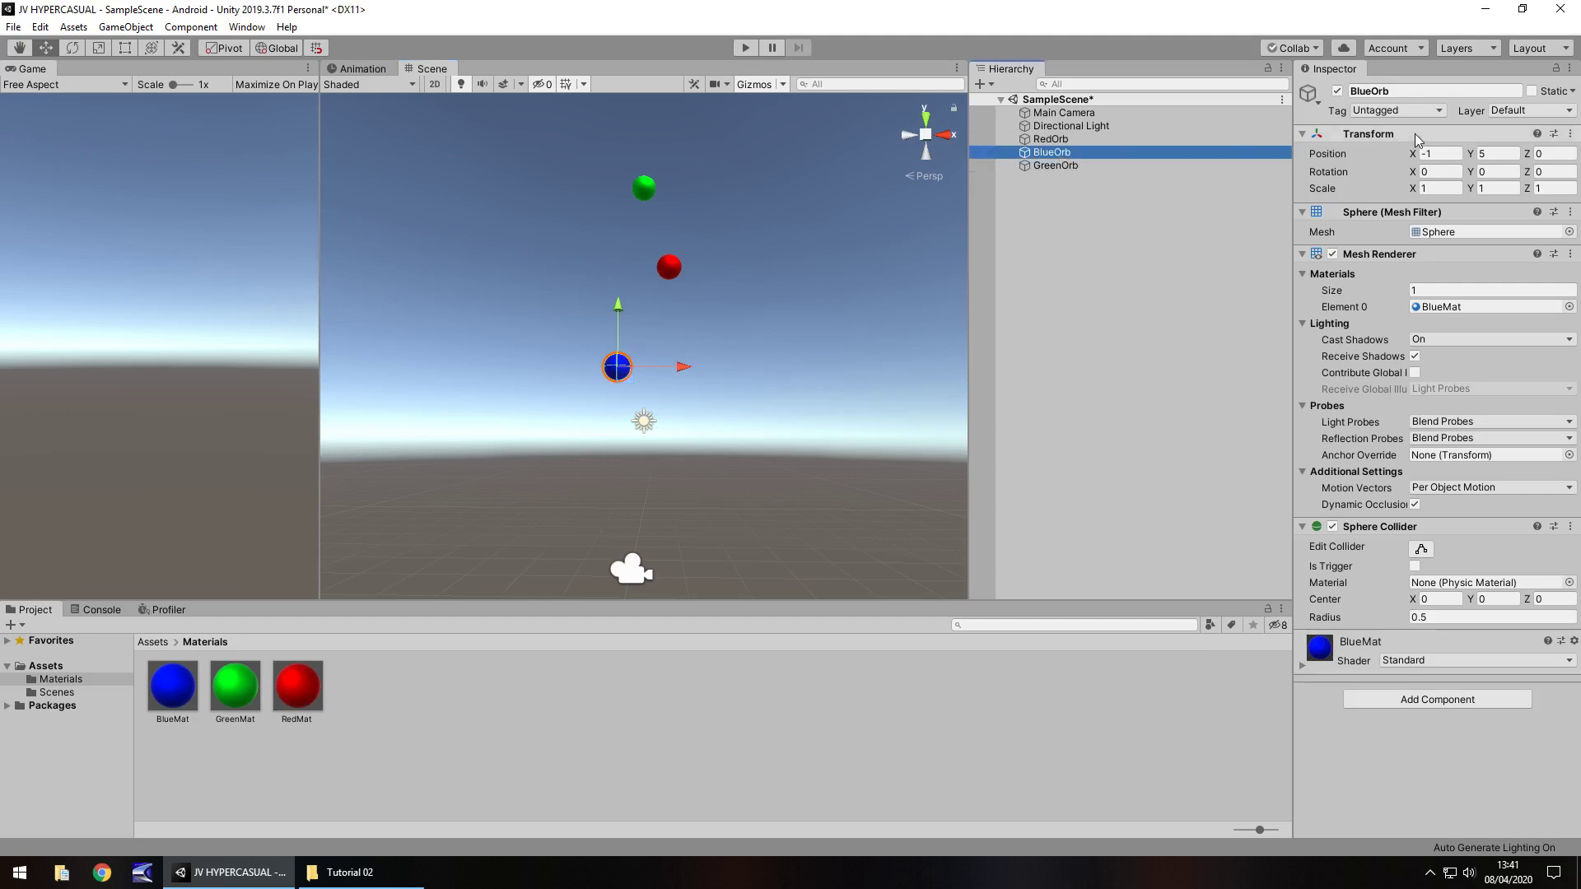
pyautogui.click(1439, 699)
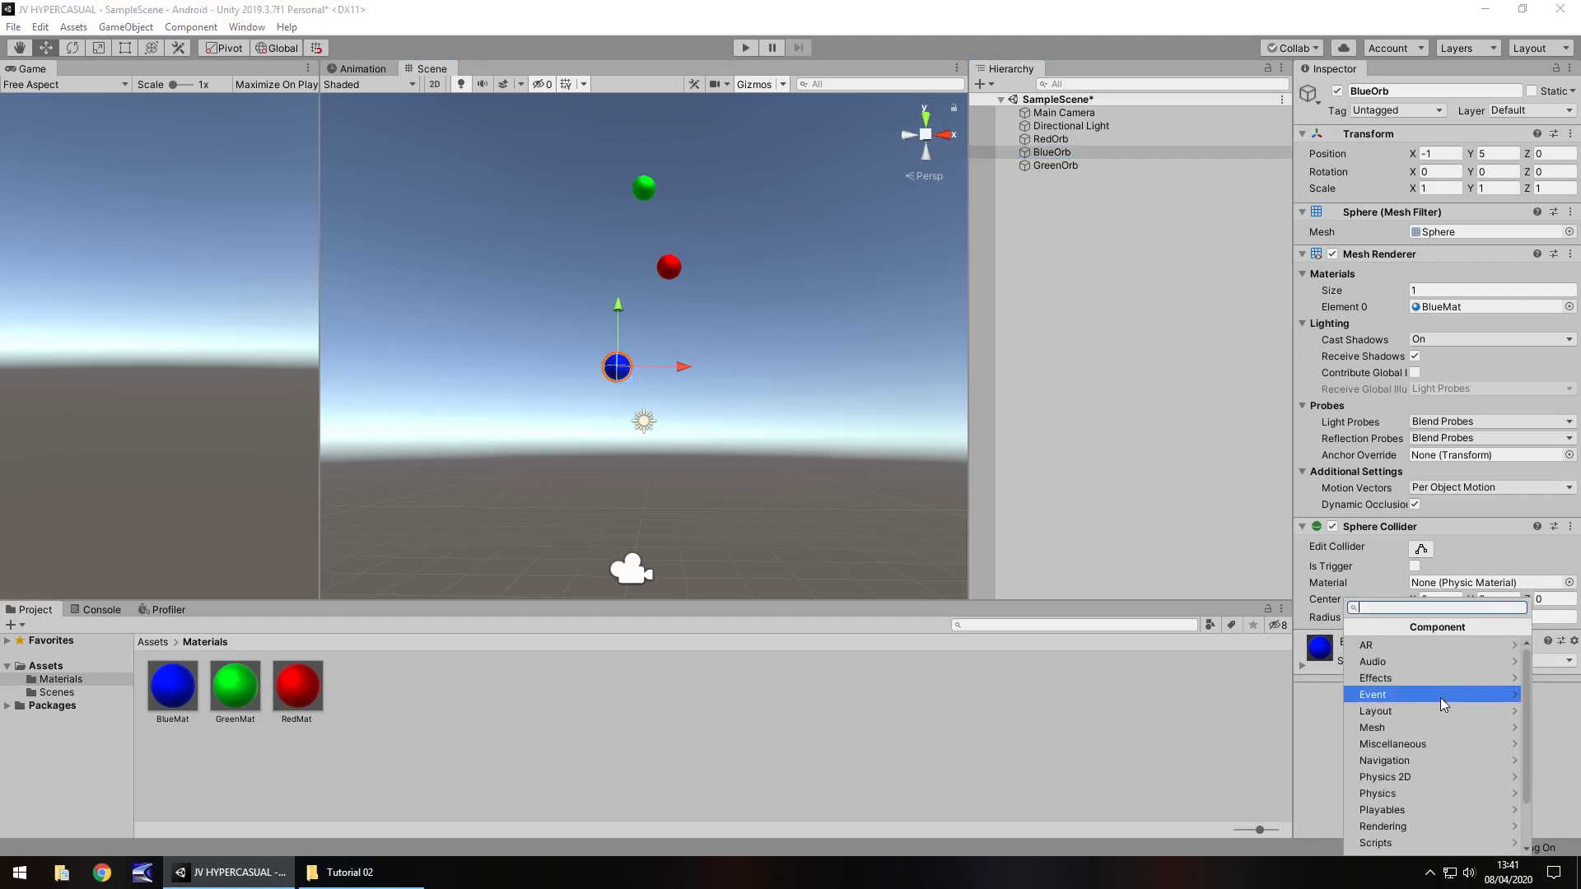
pyautogui.click(1442, 700)
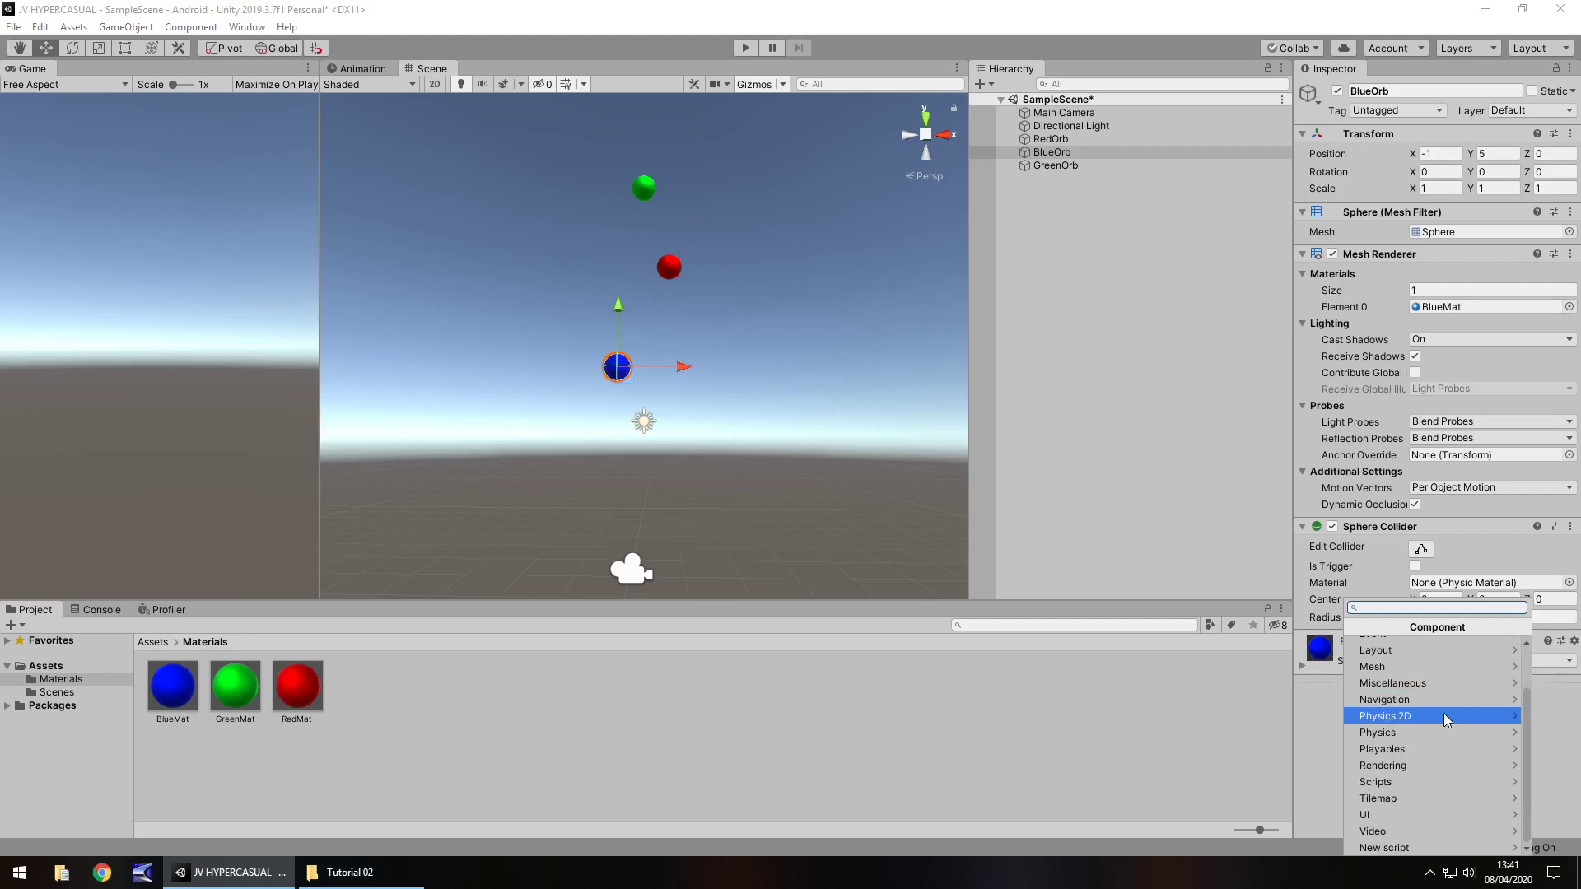
pyautogui.press('Left')
pyautogui.click(1382, 795)
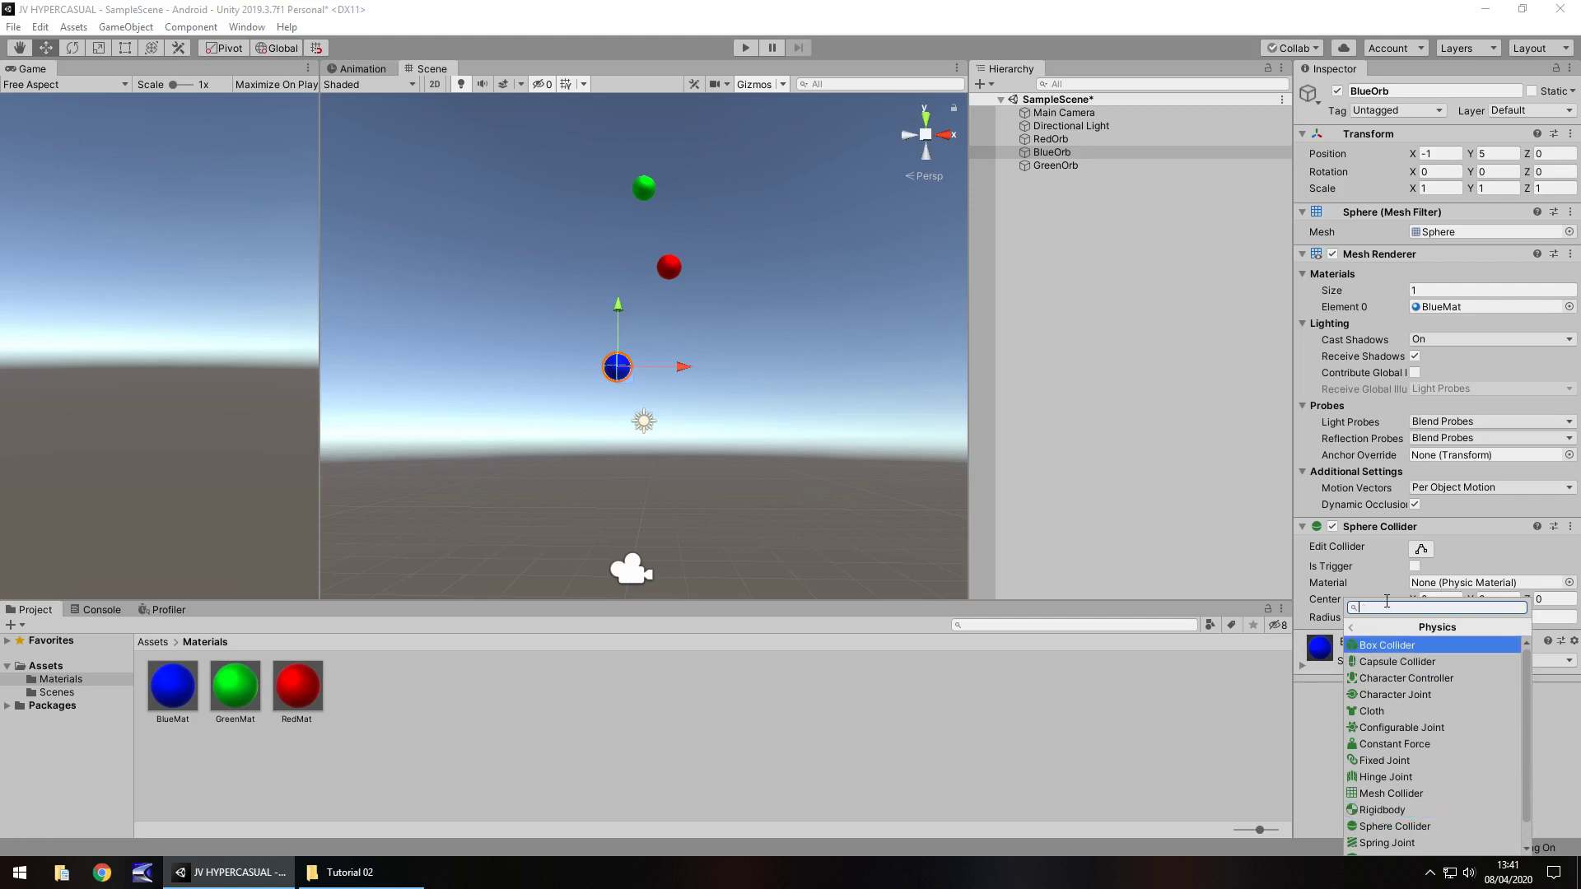
pyautogui.write('rig')
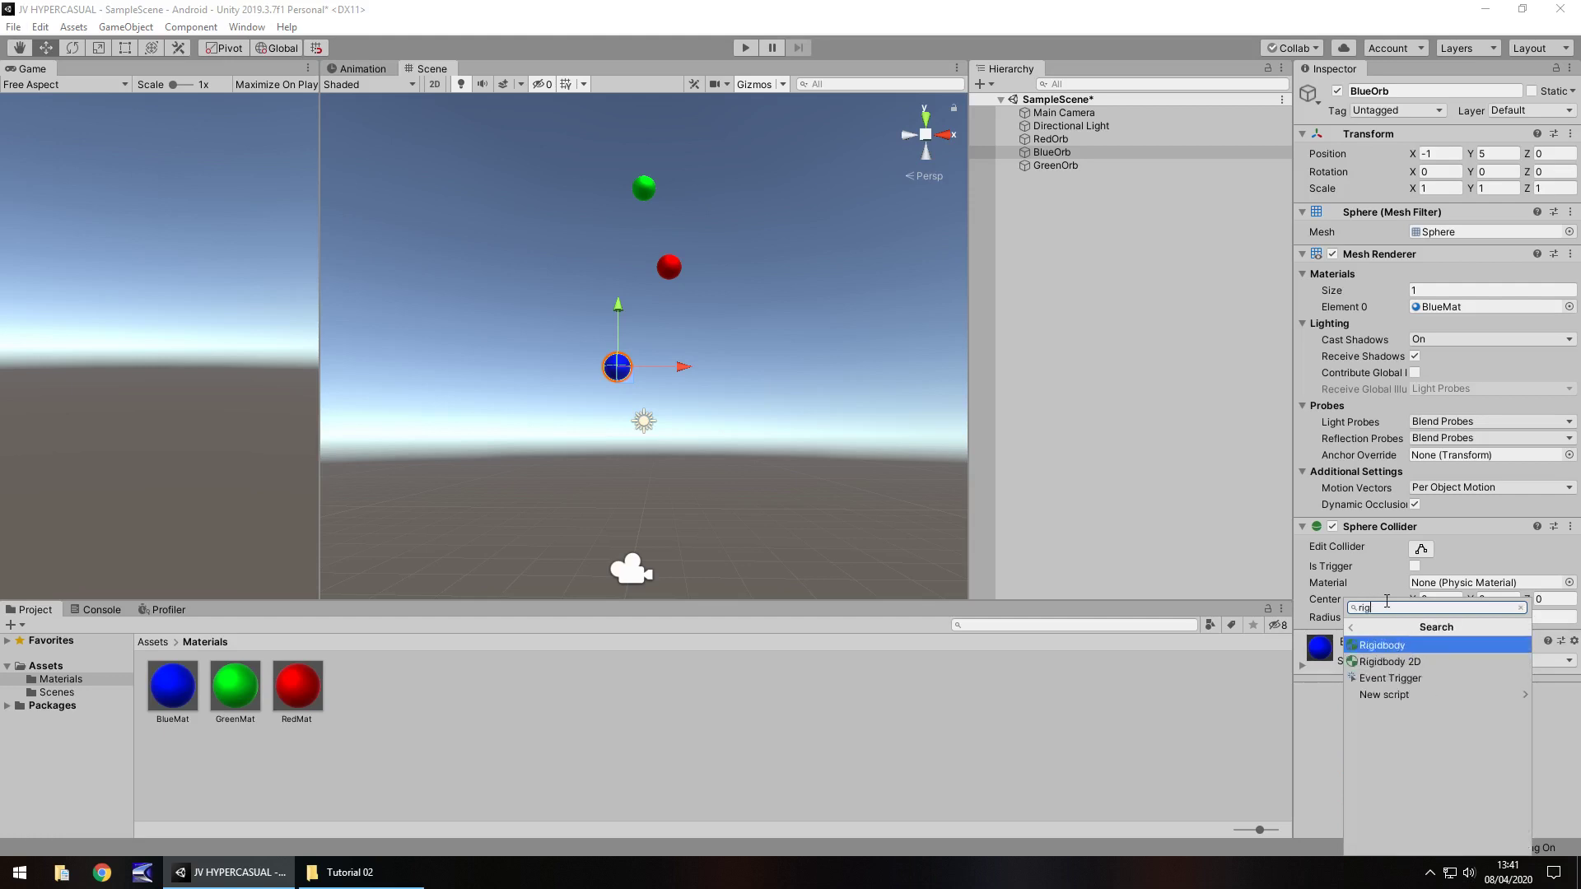
pyautogui.click(1384, 645)
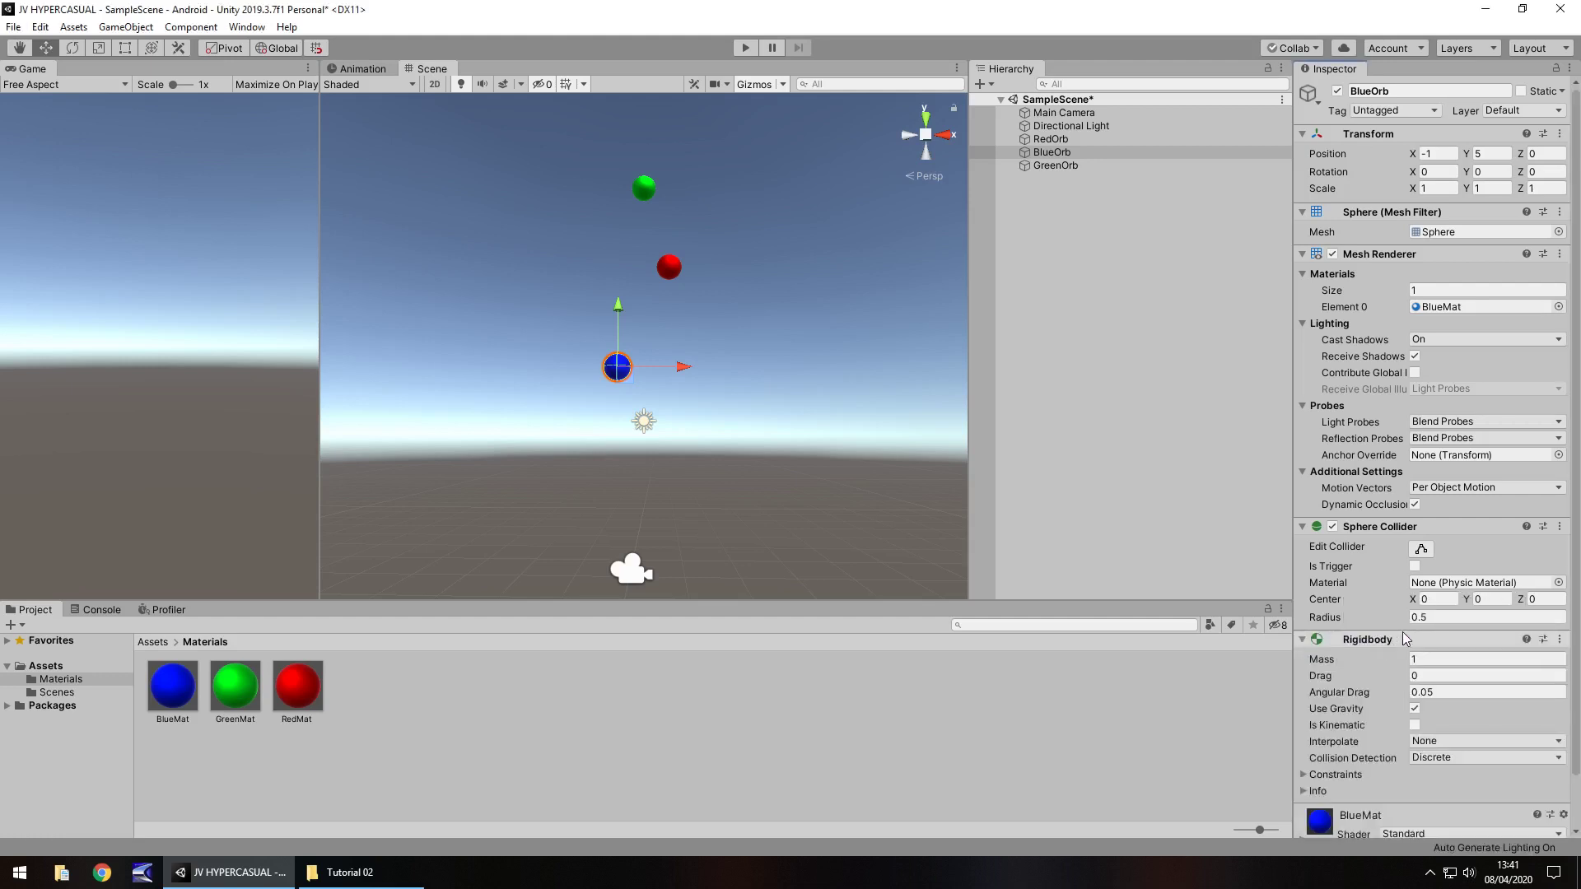
# Step: Play-test the scene to check how BlueOrb falls under gravity, ending back in edit mode
pyautogui.scroll(-2, 1359, 602)
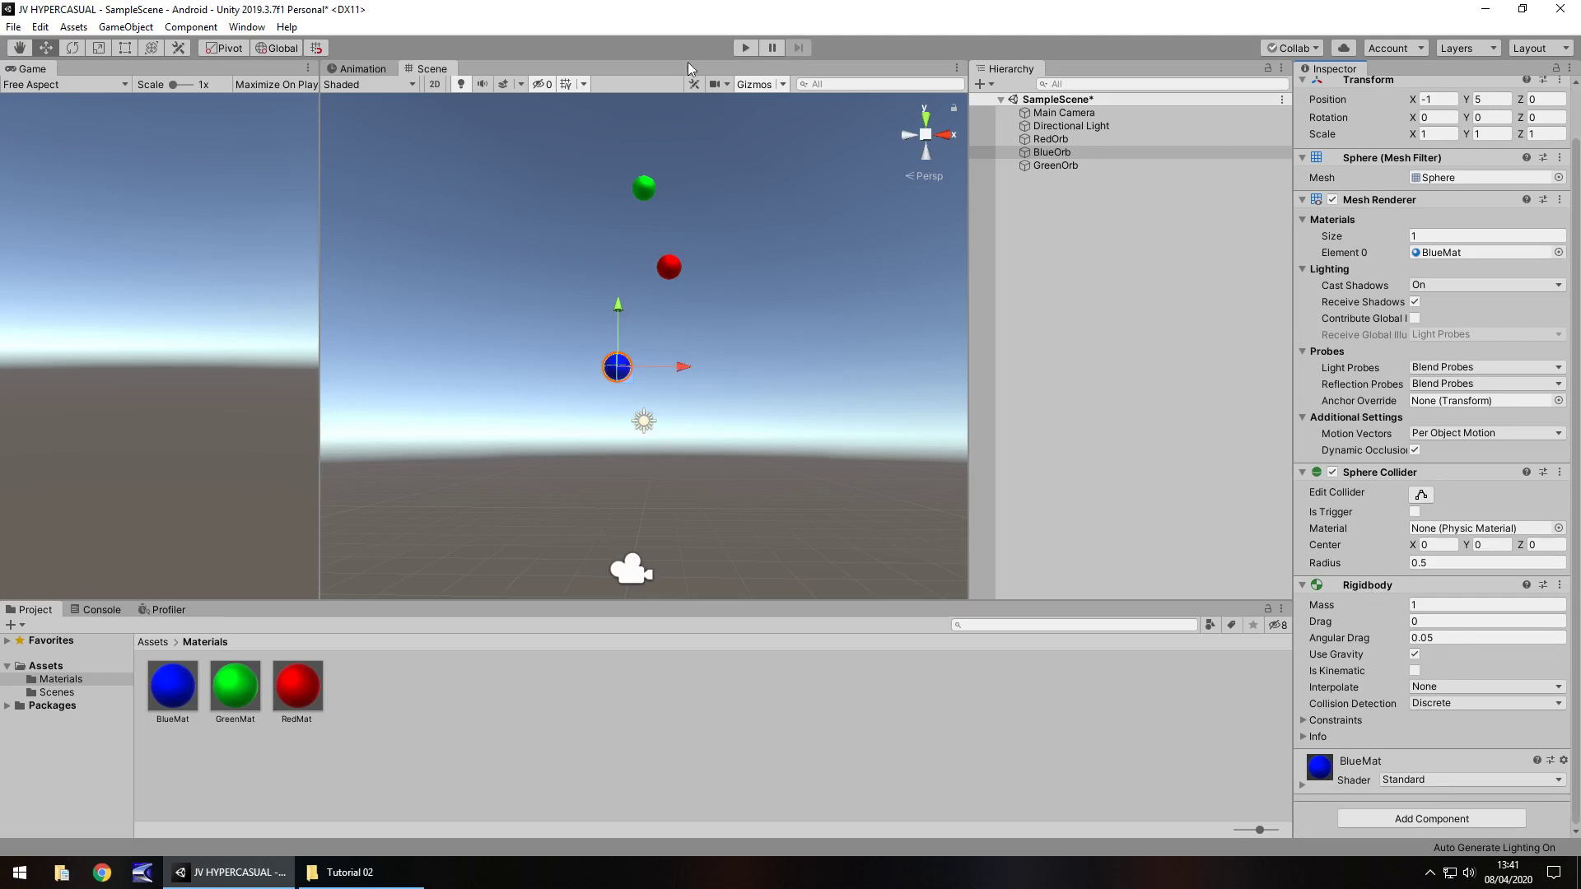
pyautogui.click(736, 51)
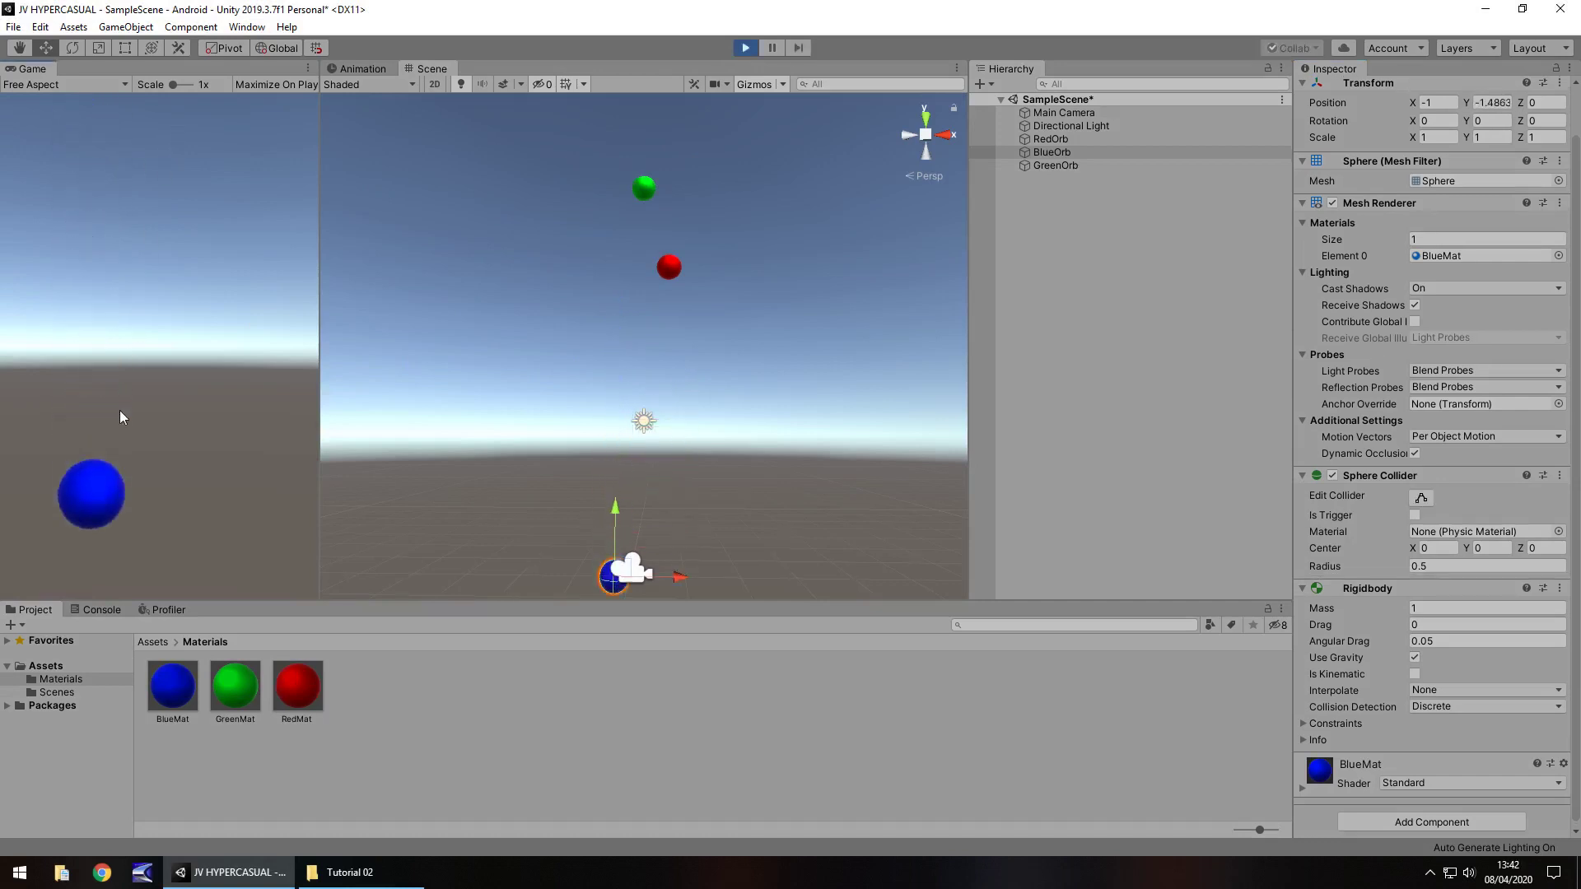
pyautogui.click(745, 48)
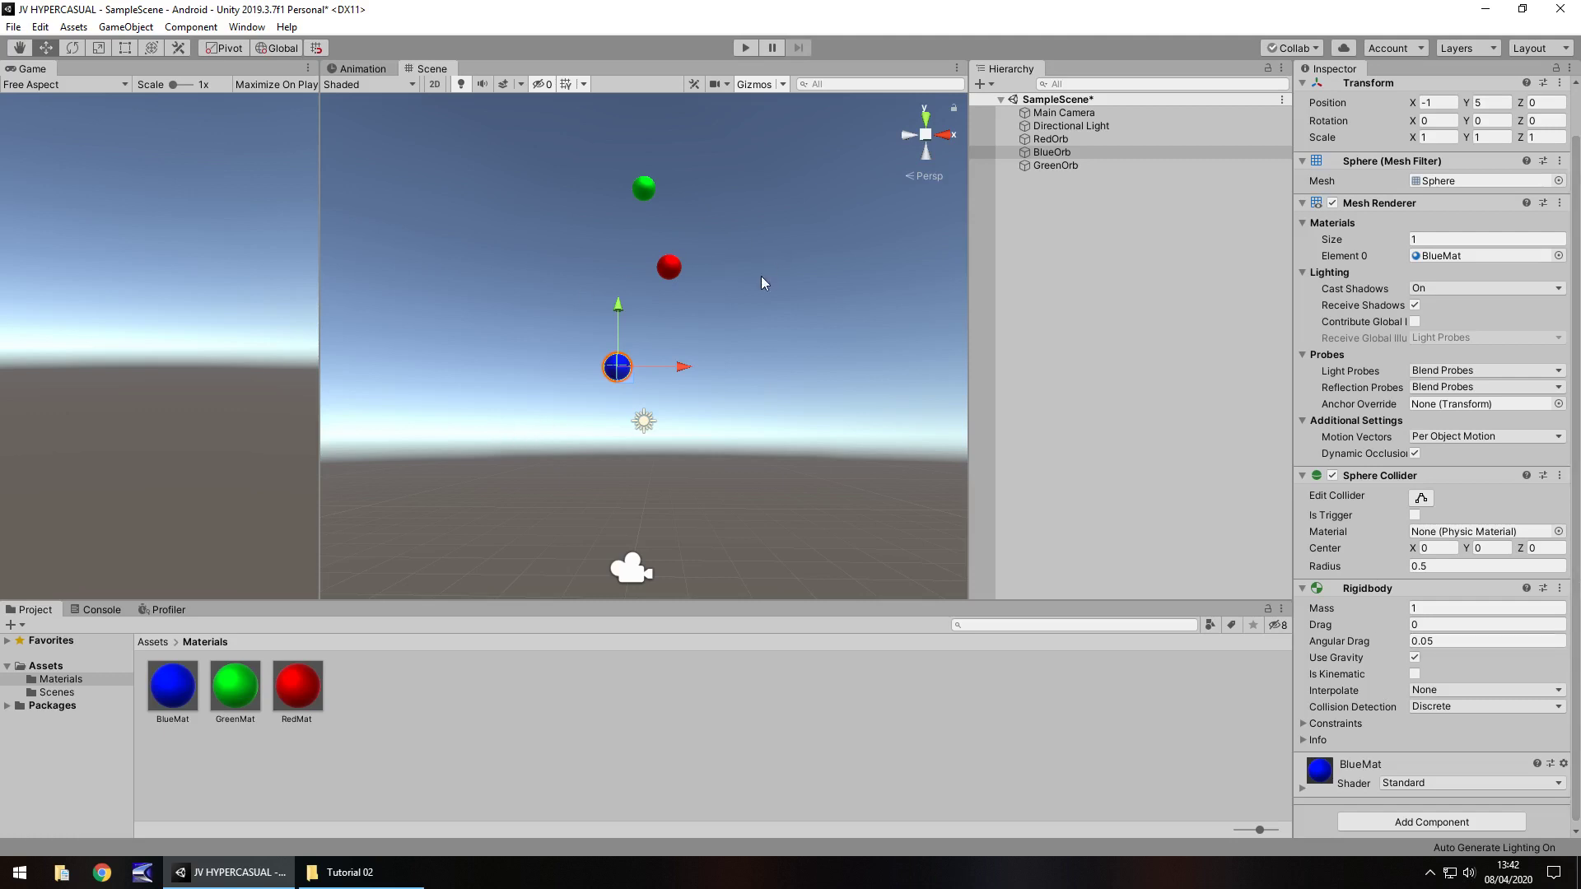
# Step: Add a Rigidbody component to RedOrb and GreenOrb together, and check it on GreenOrb
pyautogui.click(1064, 138)
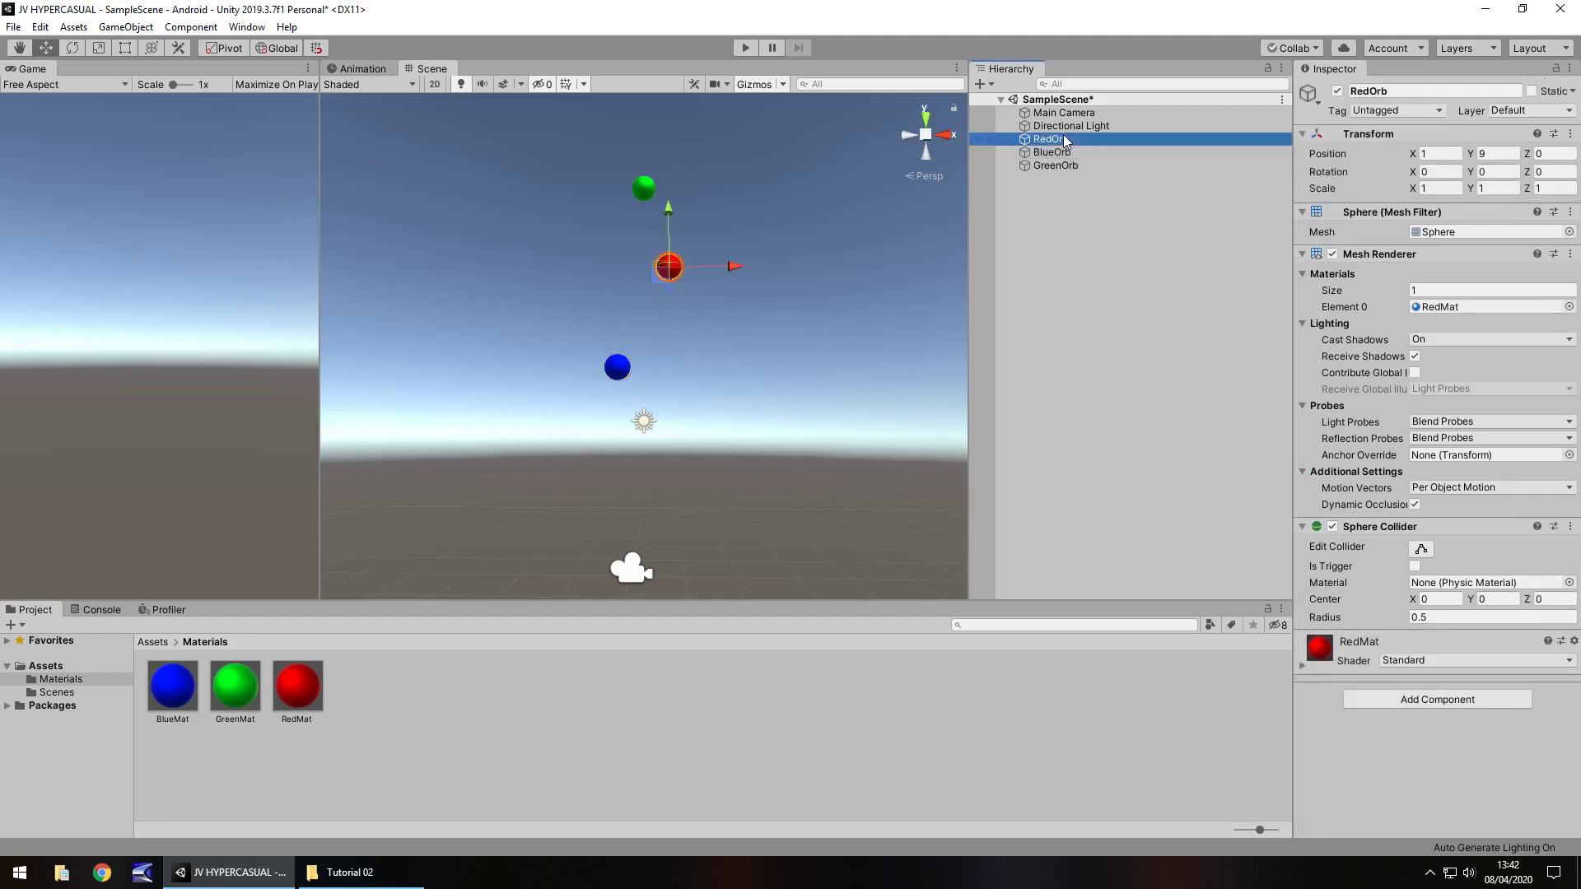
pyautogui.keyDown('ctrl'); pyautogui.click(1069, 166); pyautogui.keyUp('ctrl')
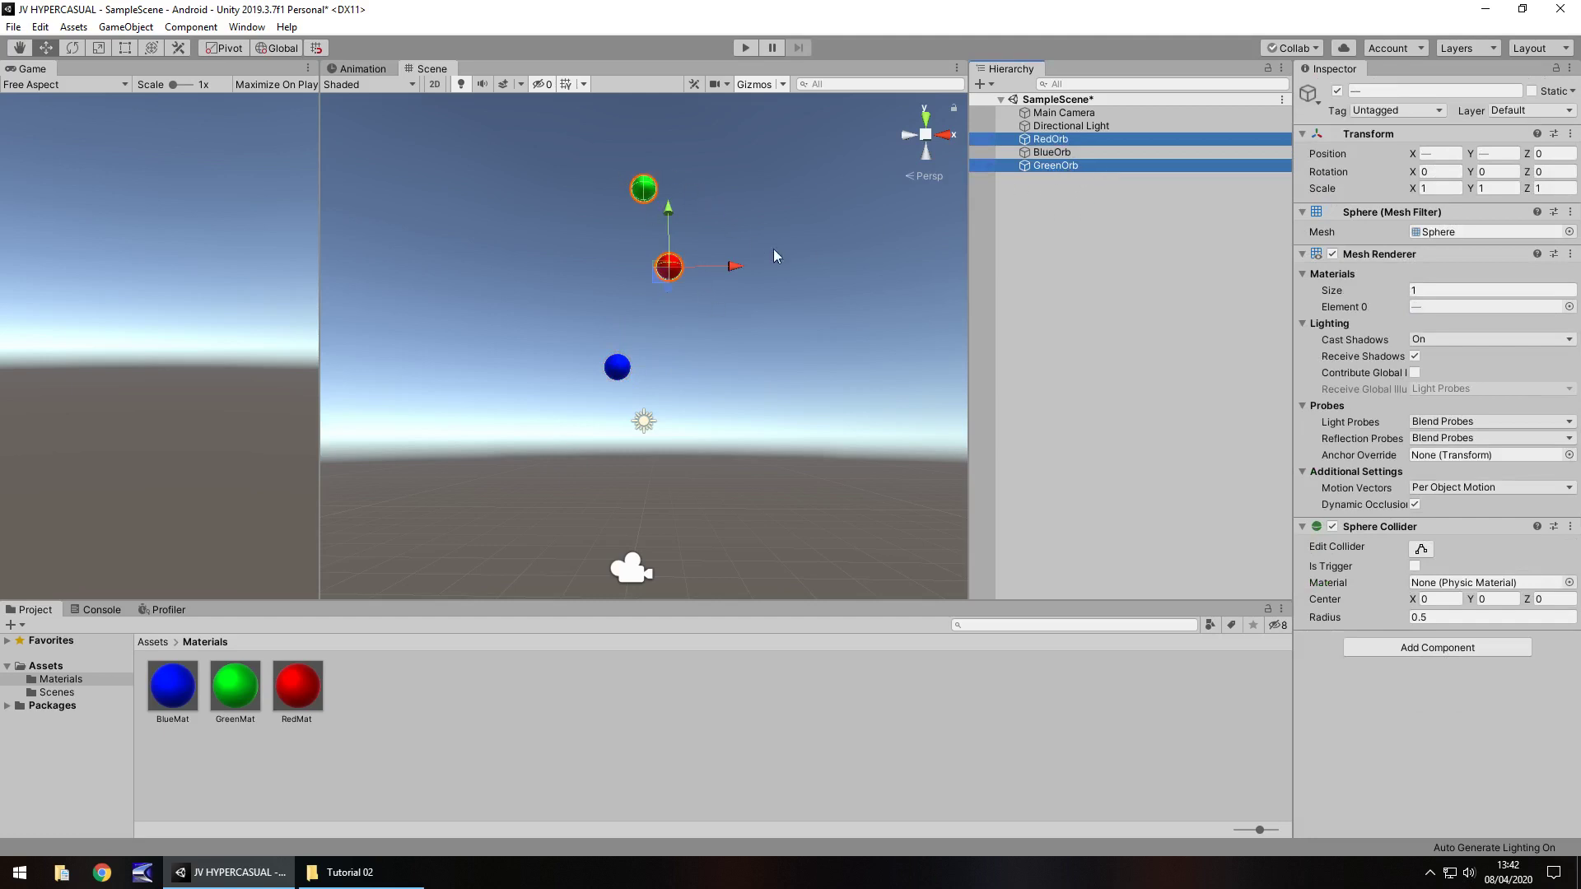
pyautogui.click(1440, 648)
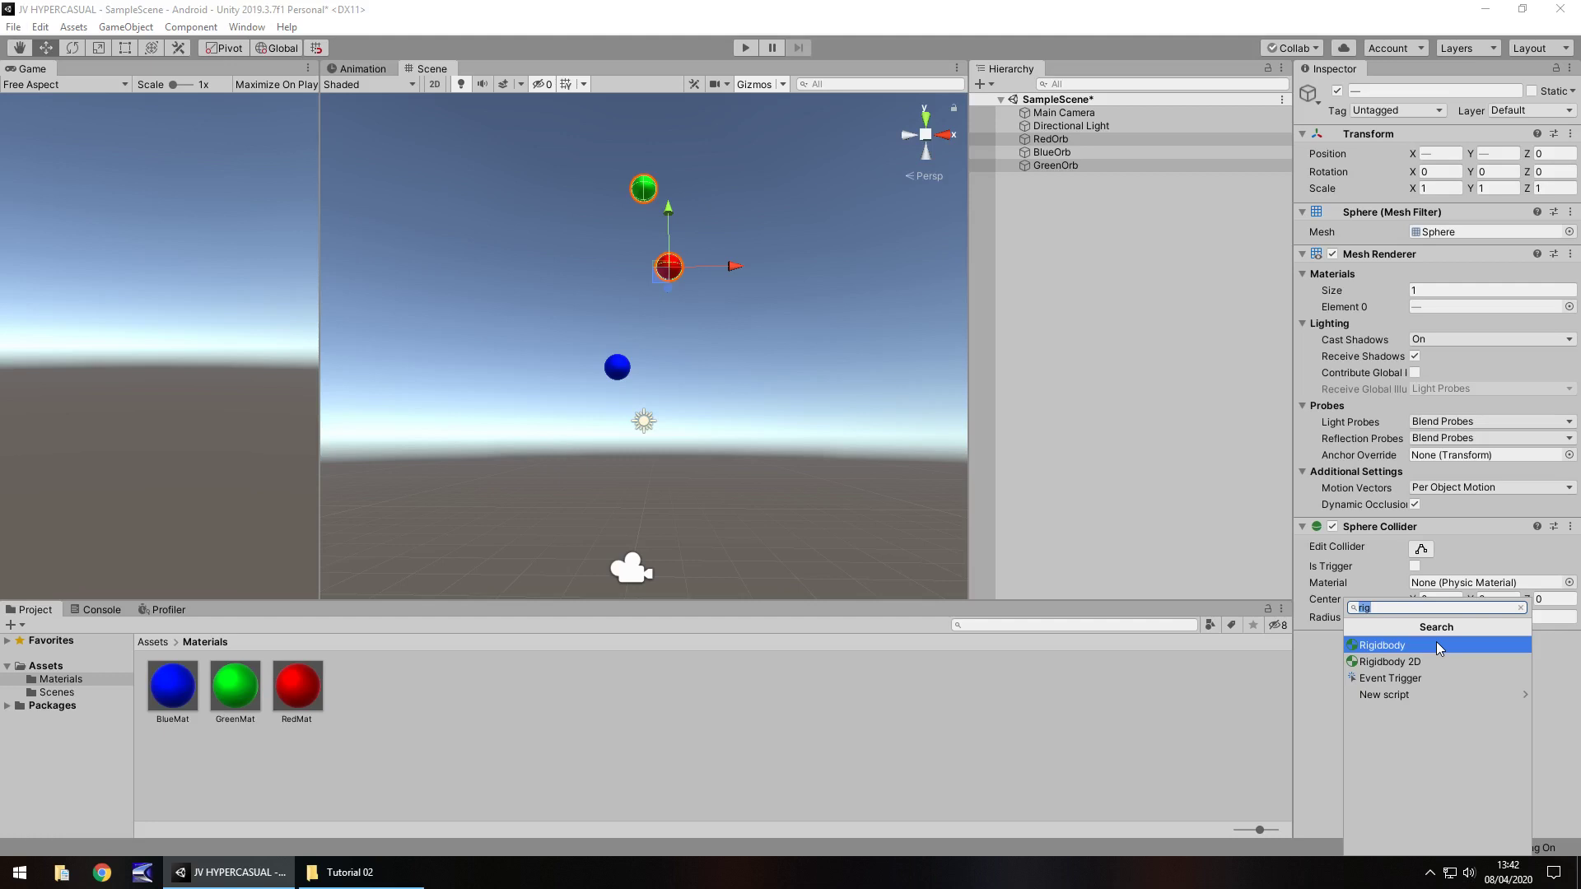
pyautogui.click(1384, 645)
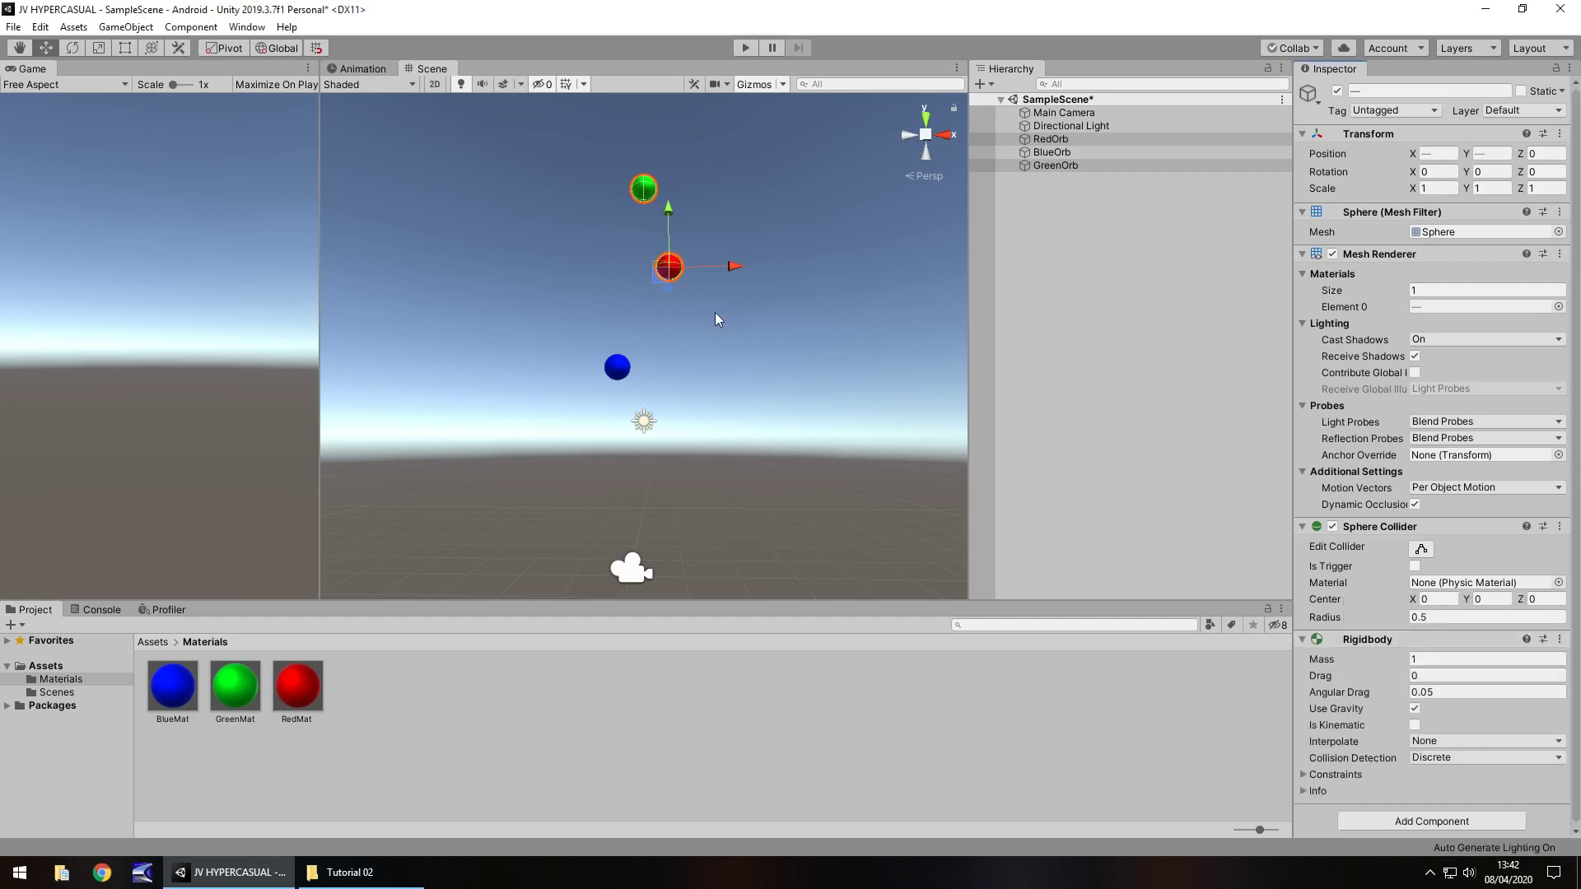
pyautogui.click(1030, 166)
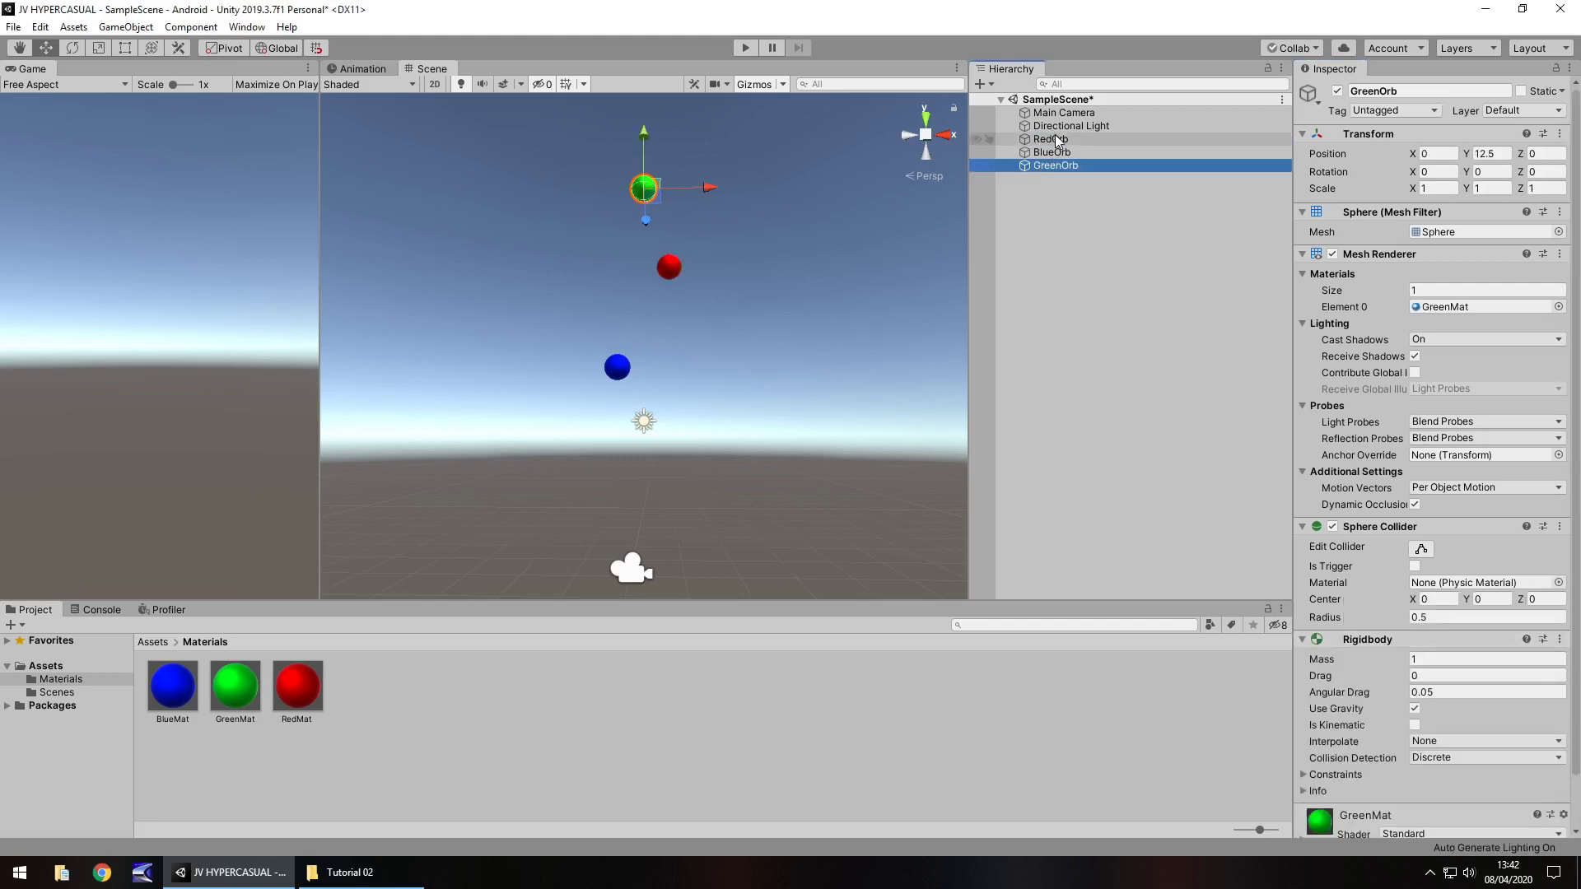
# Step: Check the Rigidbody settings on the orbs and play-test all three falling, ending back in edit mode
pyautogui.click(1055, 137)
pyautogui.click(1061, 165)
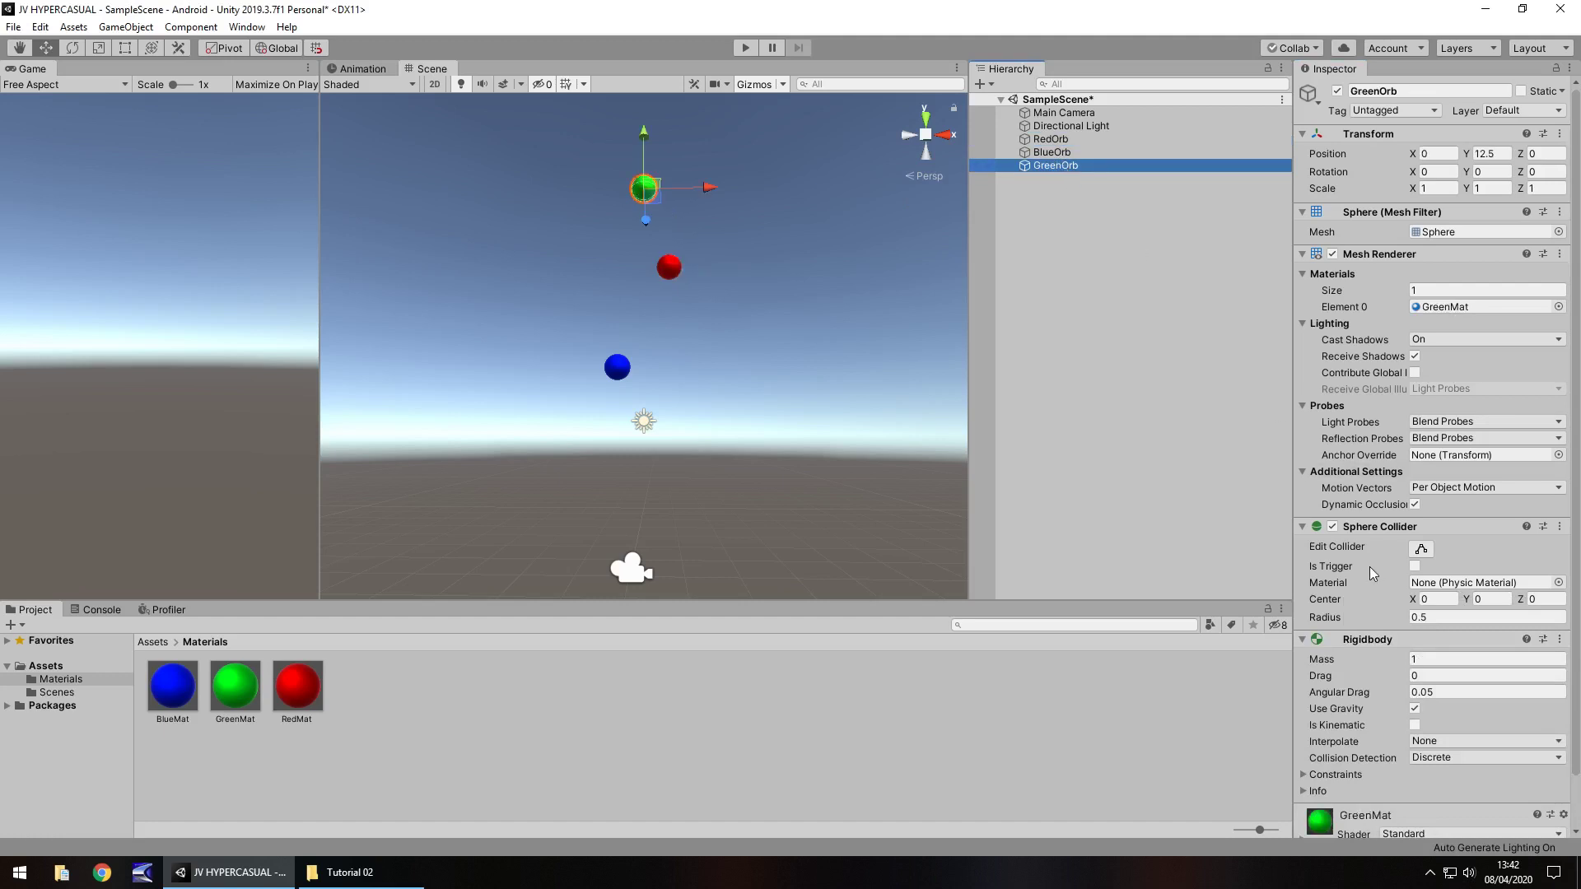
pyautogui.click(1062, 152)
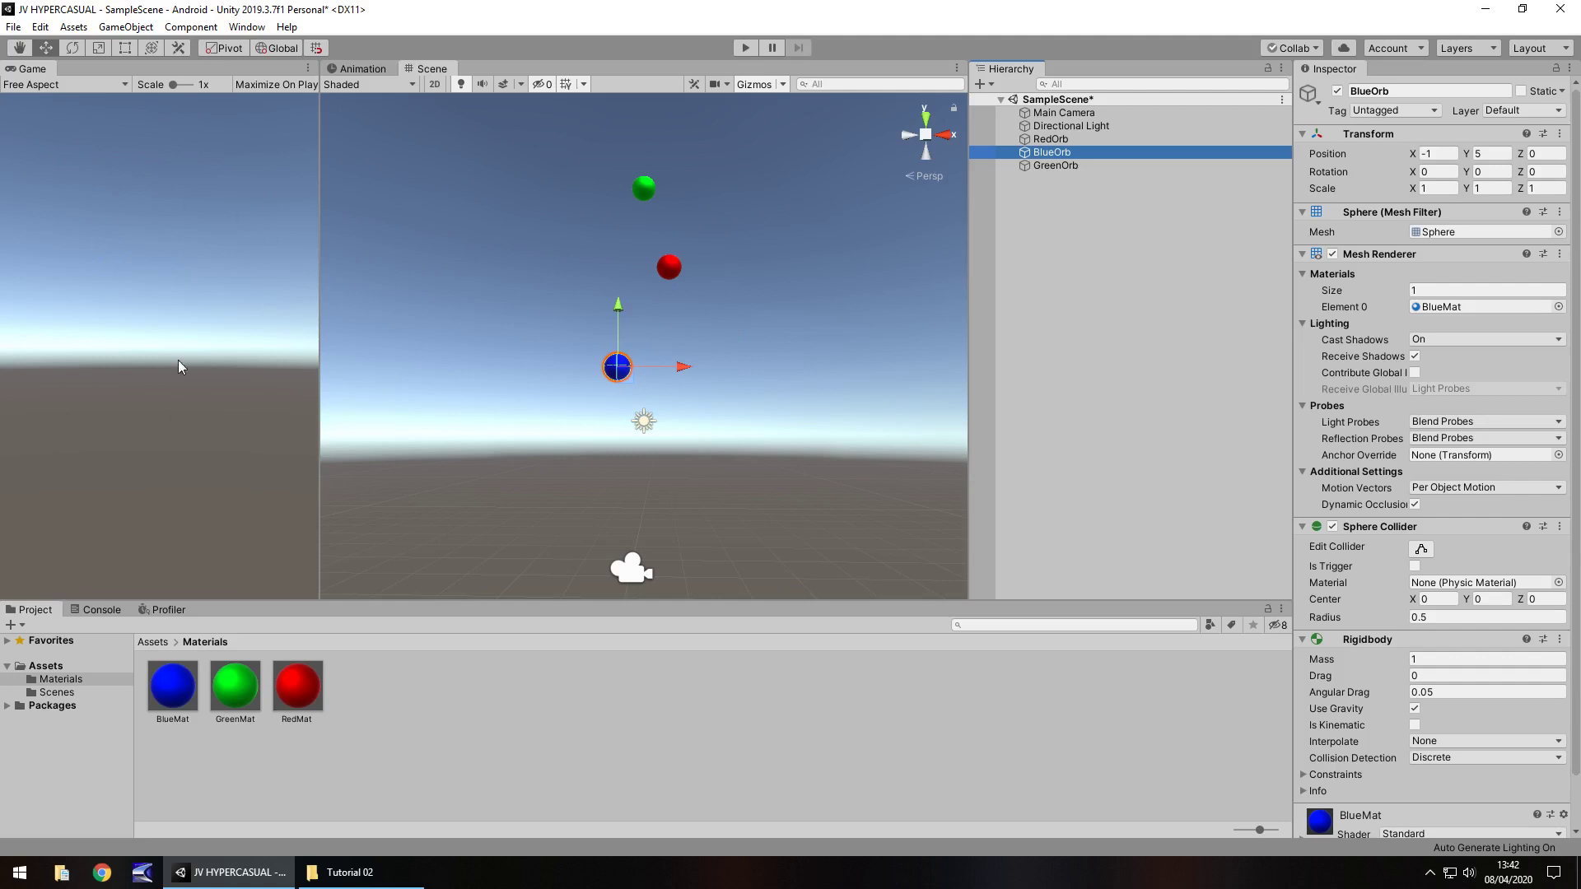
pyautogui.click(745, 48)
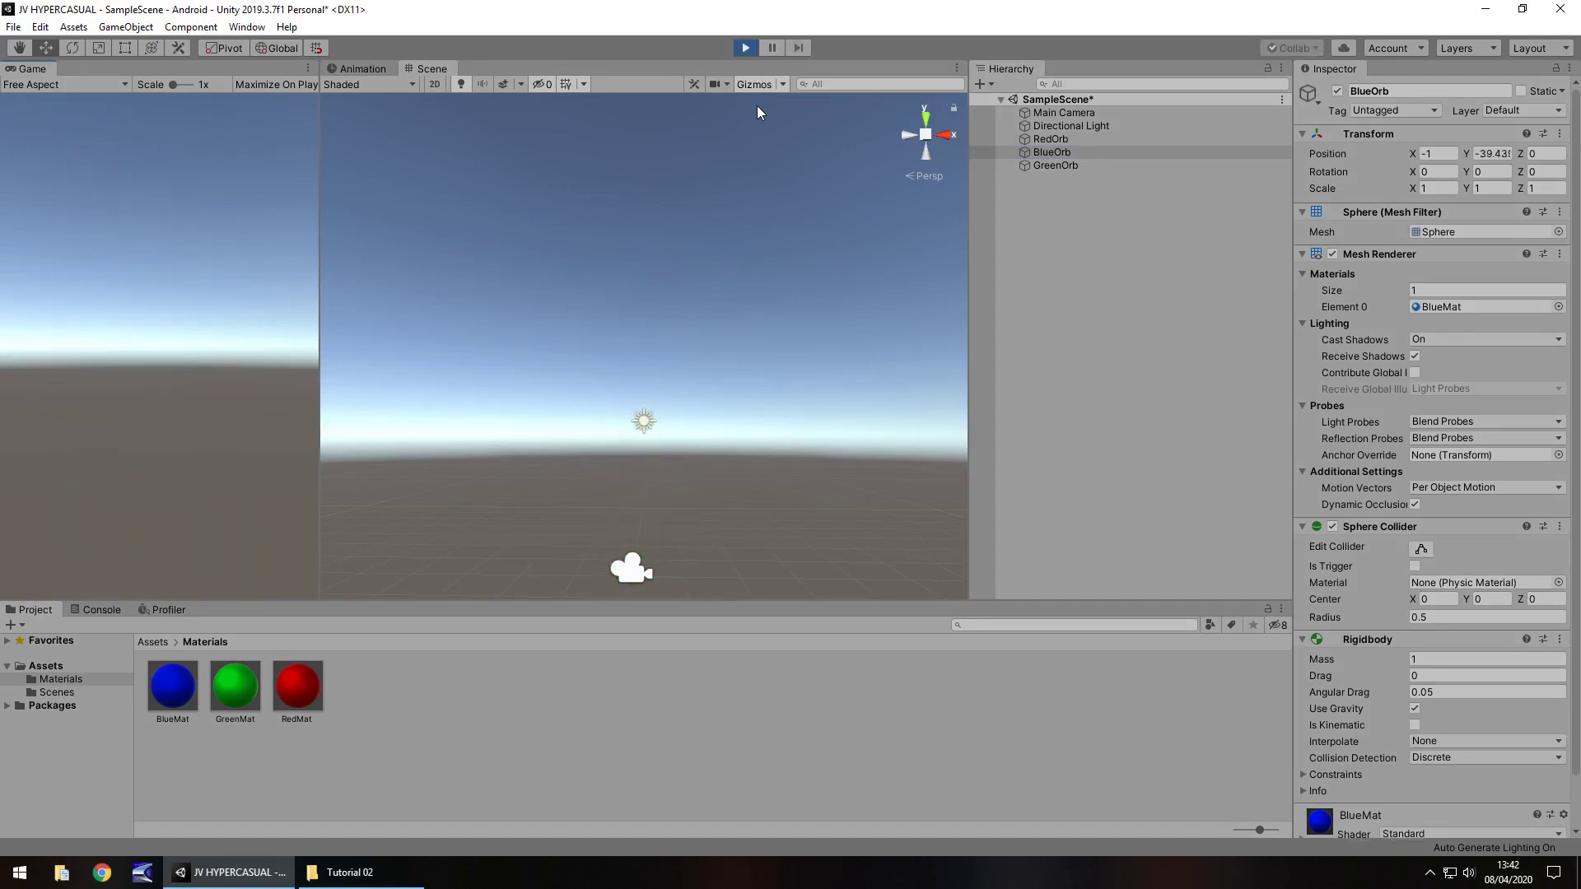
pyautogui.hotkey('ctrl', 'p')
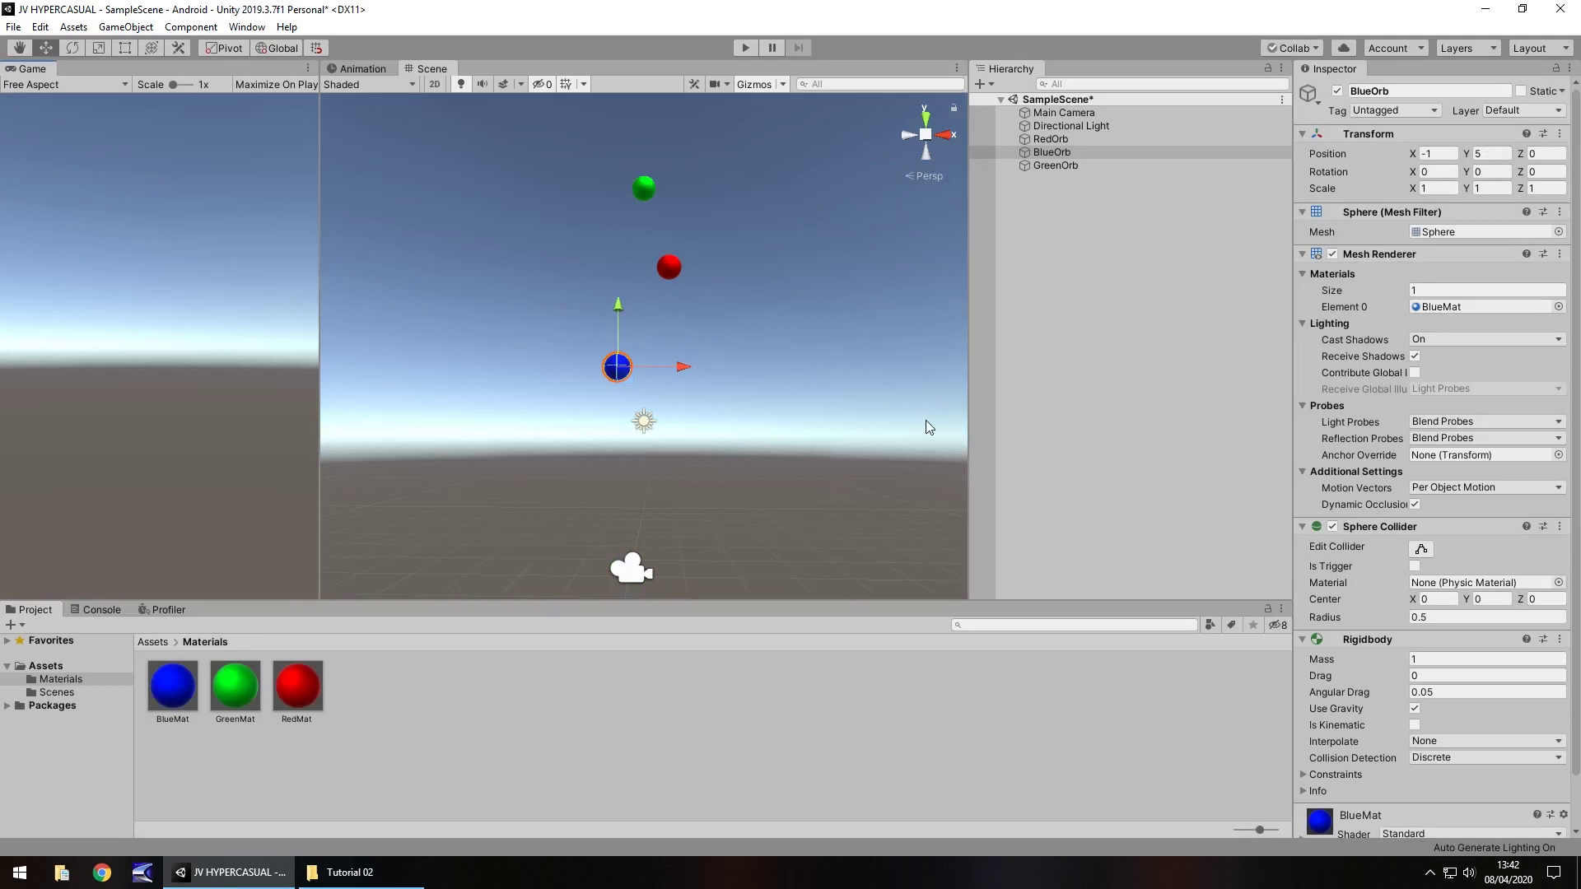
# Step: Set BlueOrb's Rigidbody drag to 54.99 and play-test its fall with the view framed on it, ending back in edit mode
pyautogui.scroll(-3, 1395, 604)
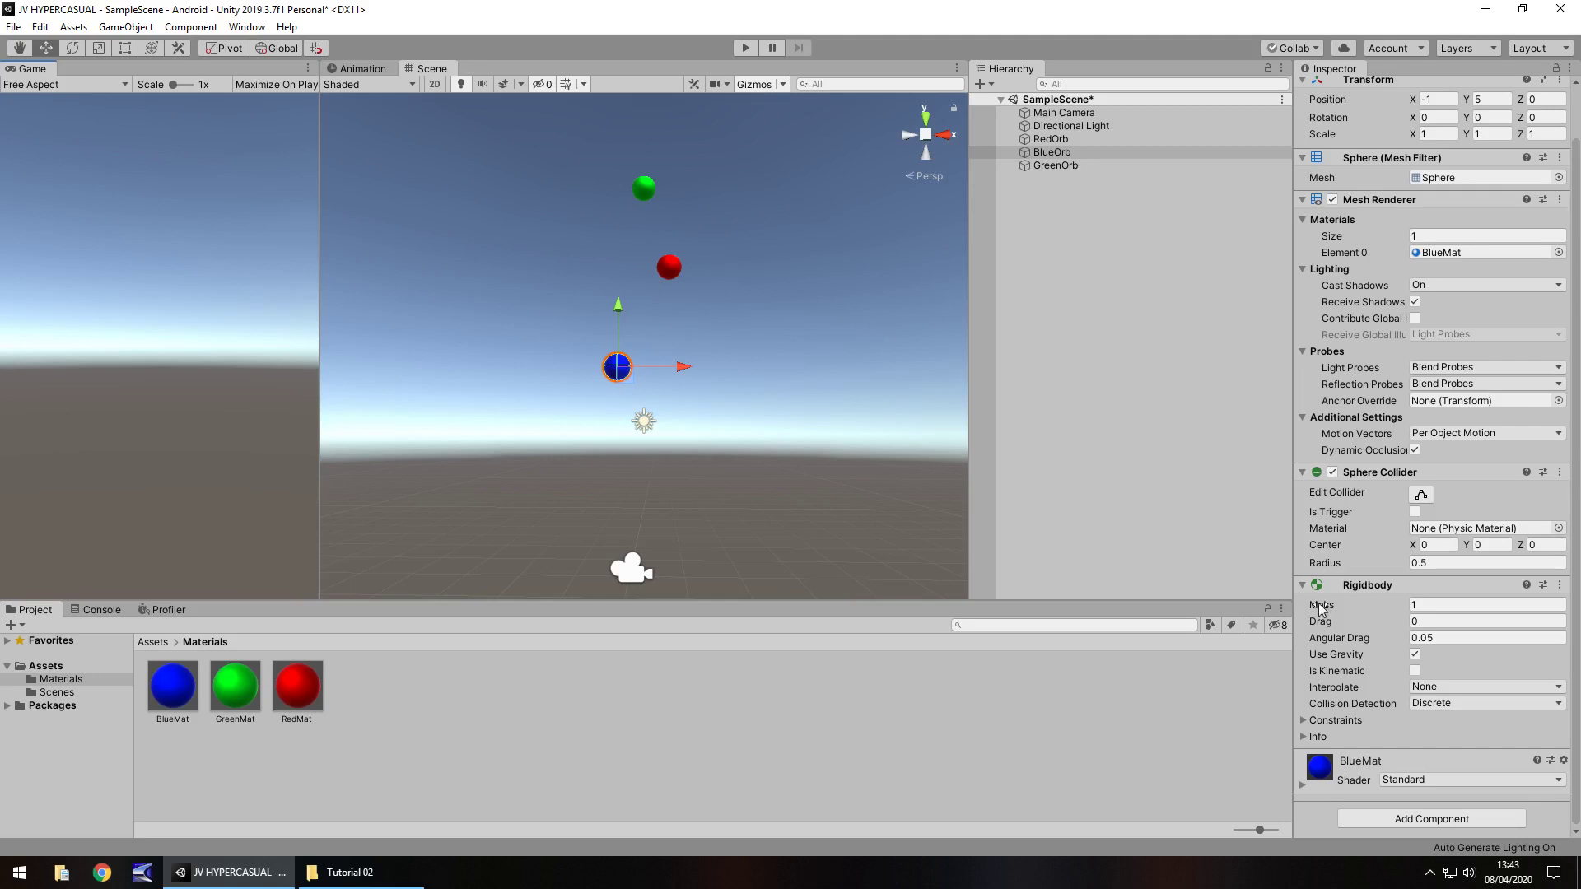
pyautogui.moveTo(1322, 621); pyautogui.dragTo(1265, 591)
pyautogui.click(747, 48)
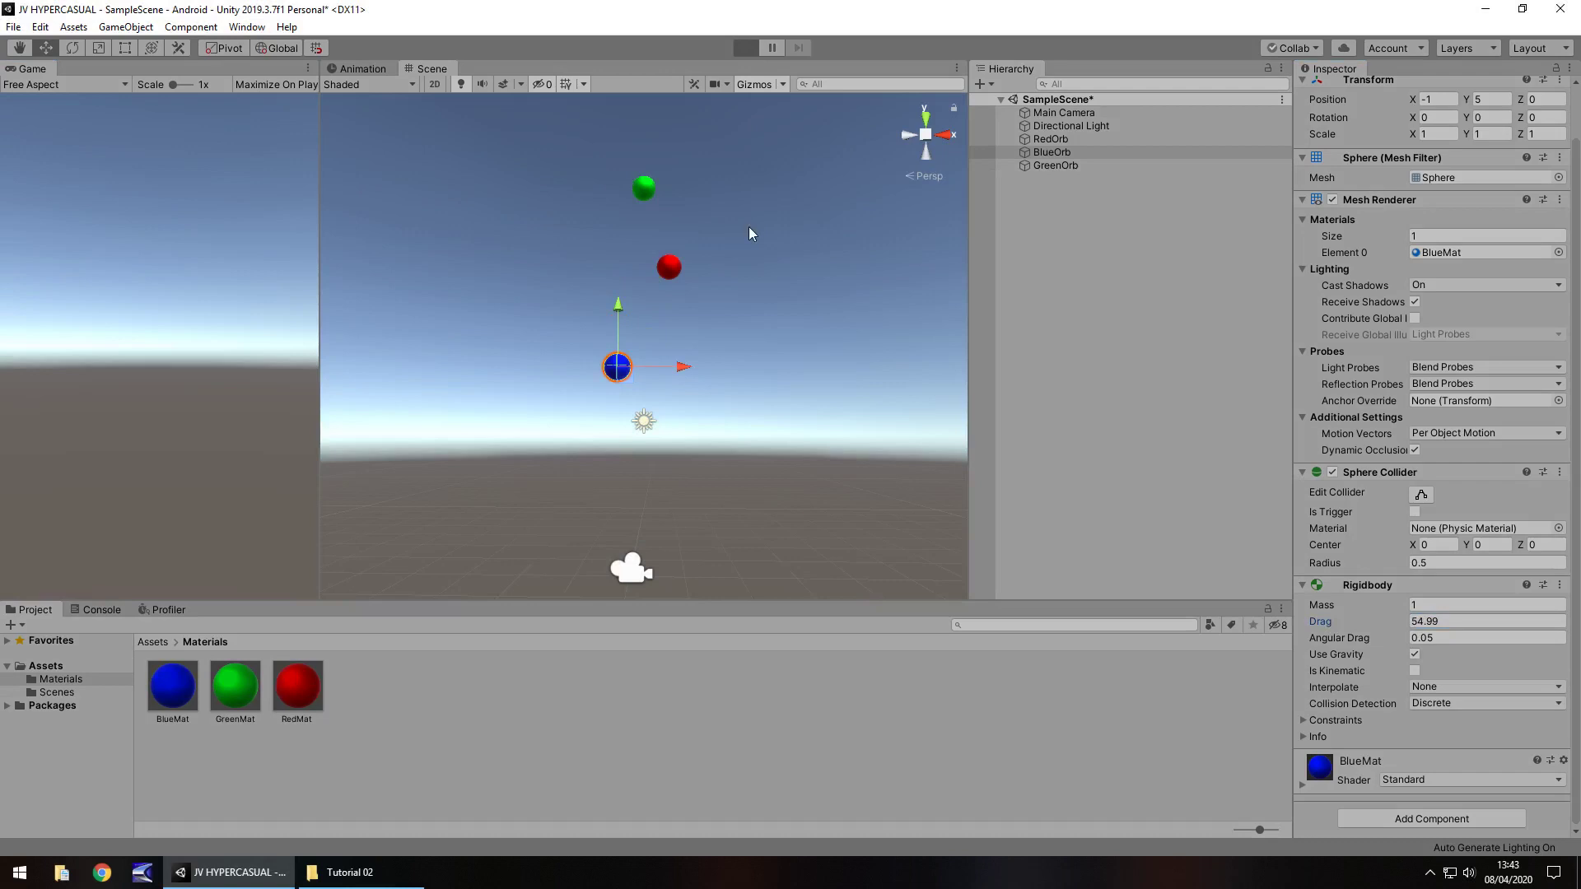
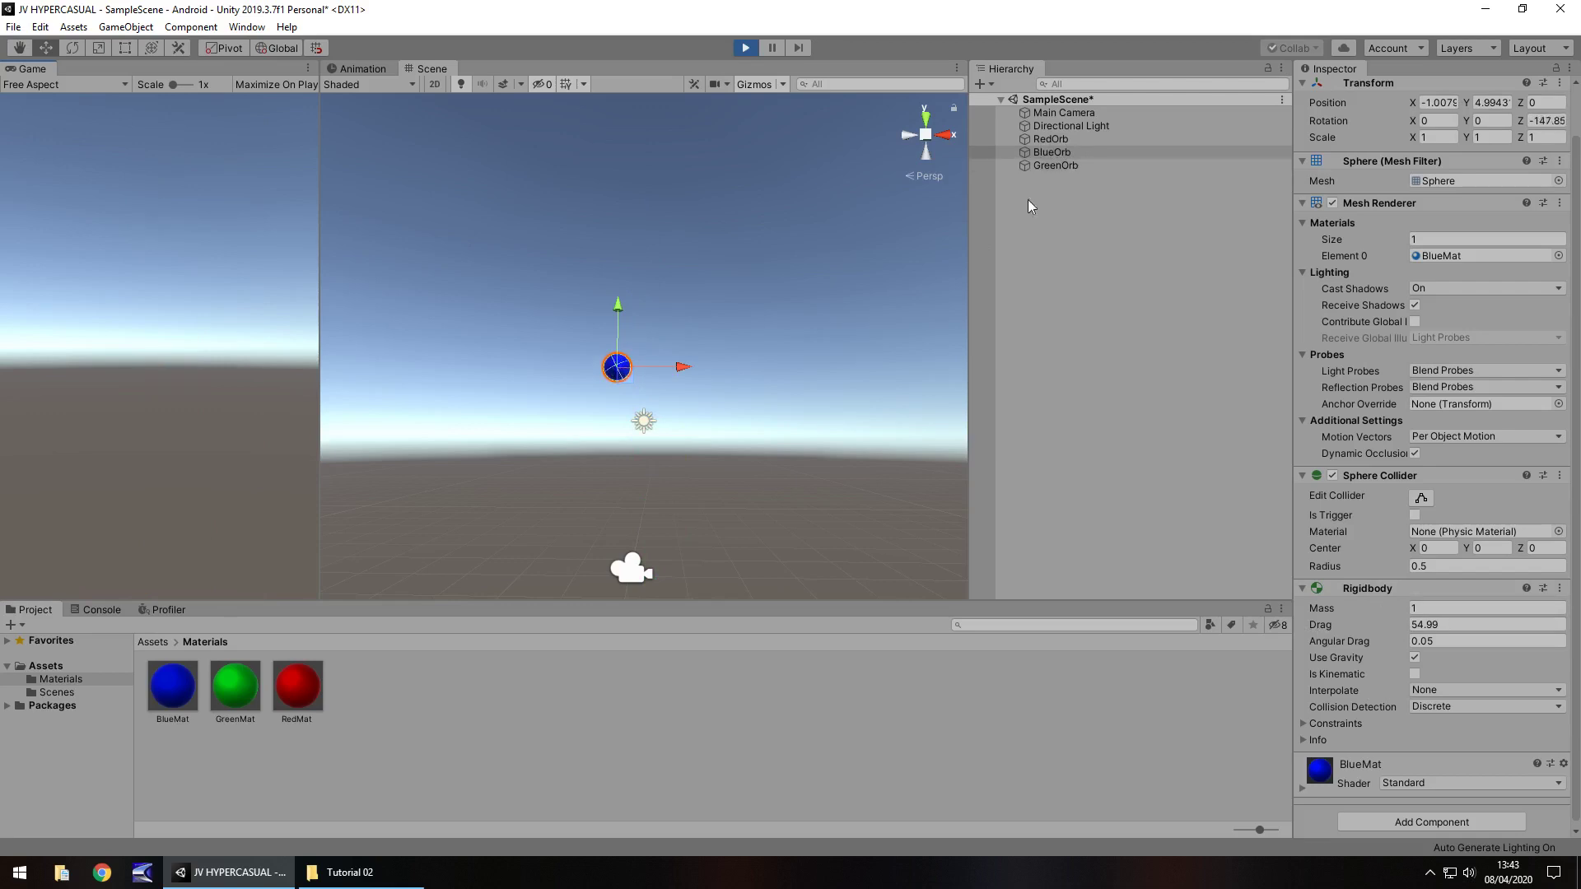
pyautogui.press('f')
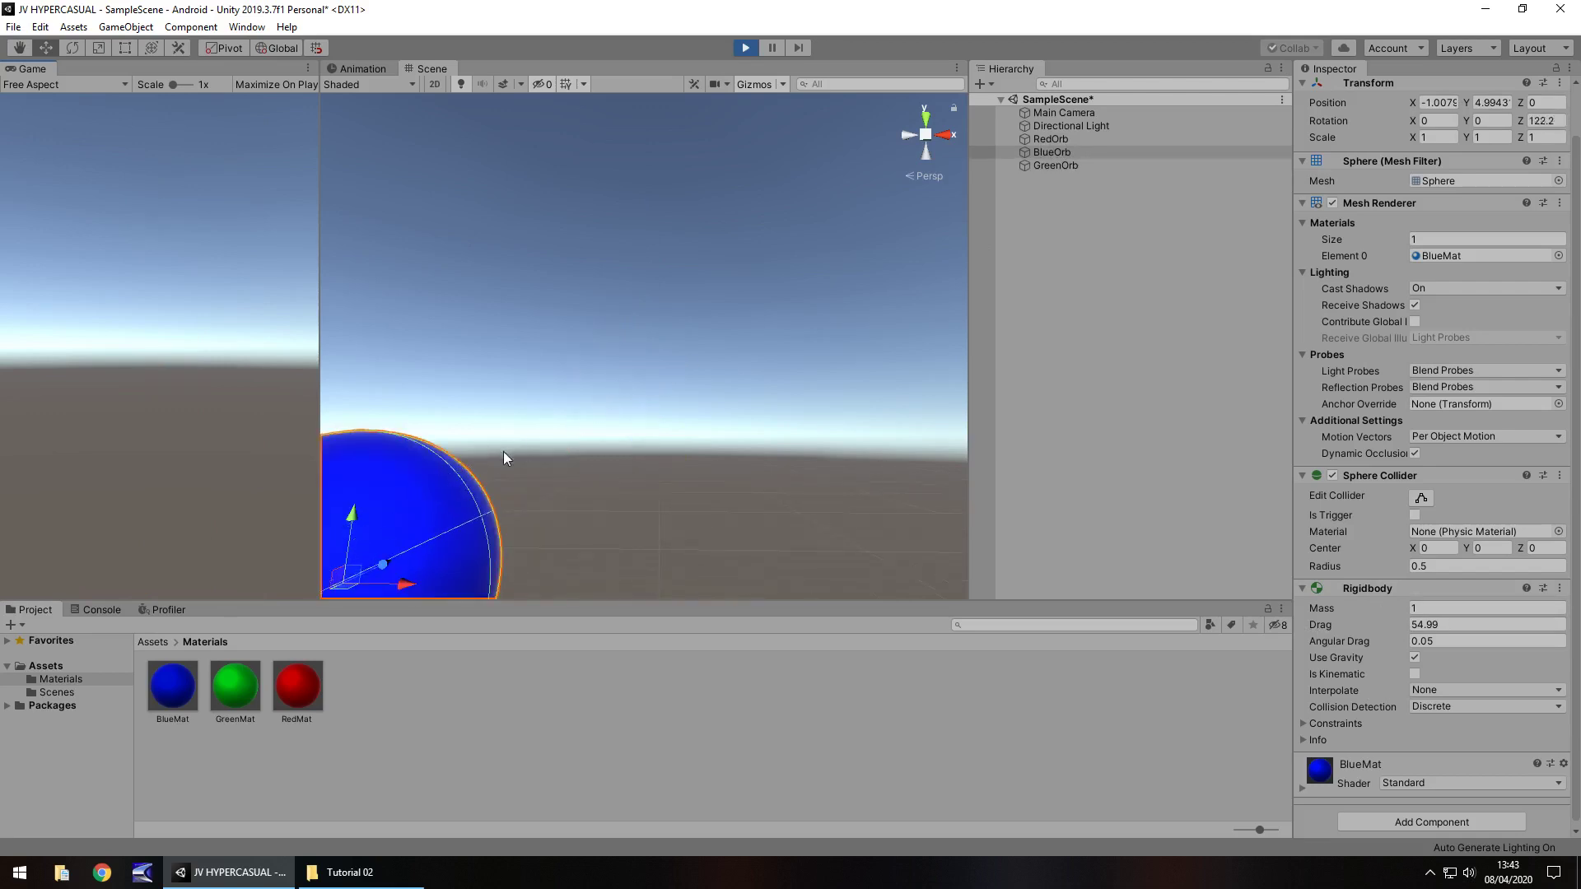
pyautogui.press('f')
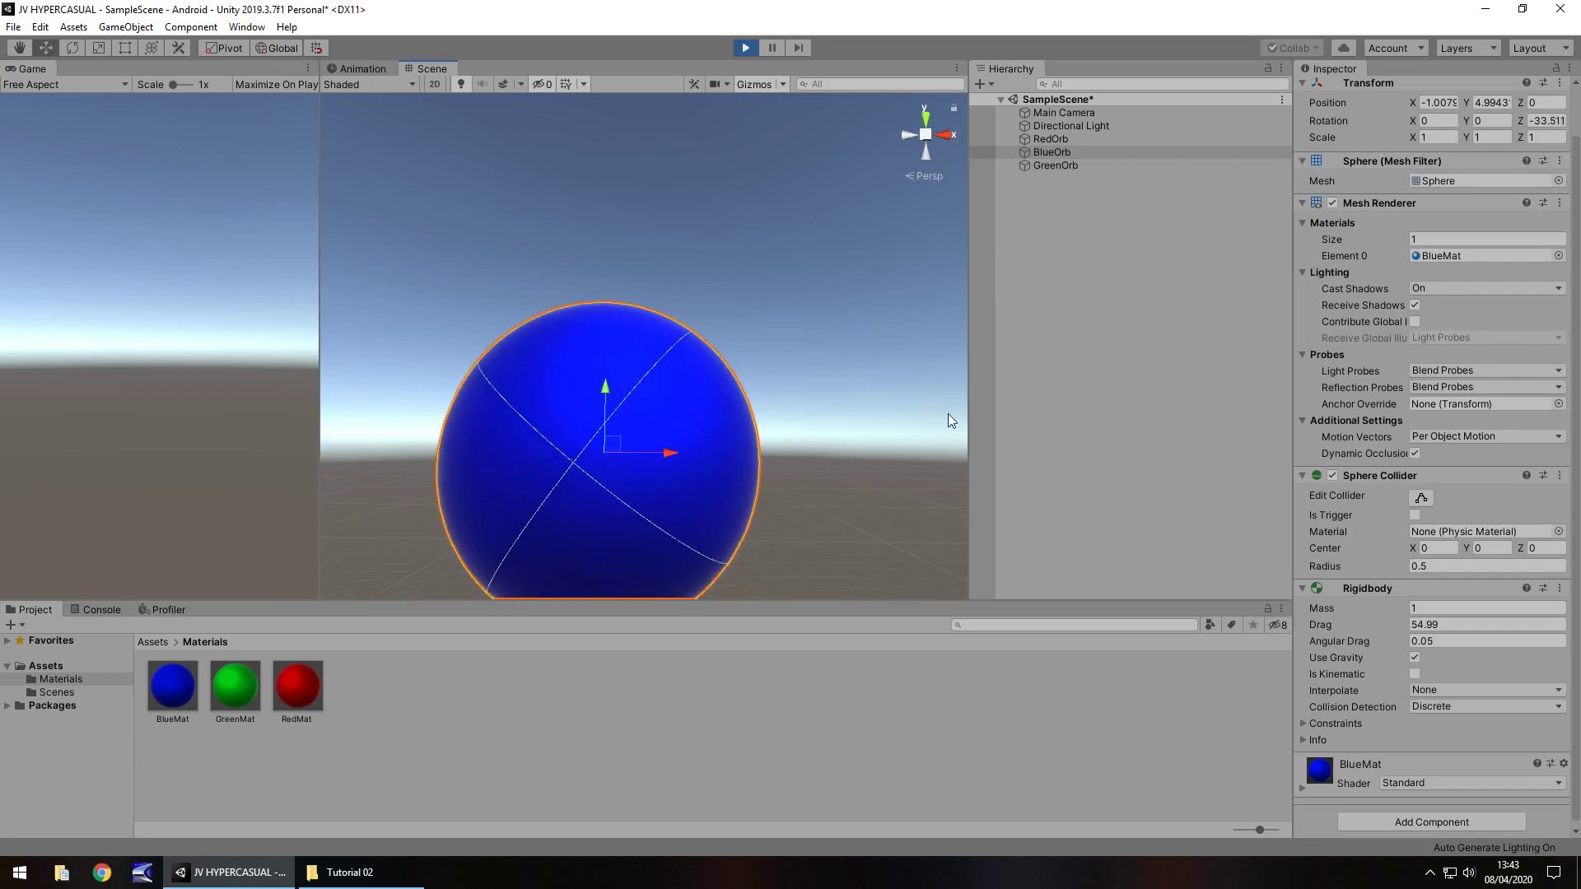
pyautogui.click(746, 48)
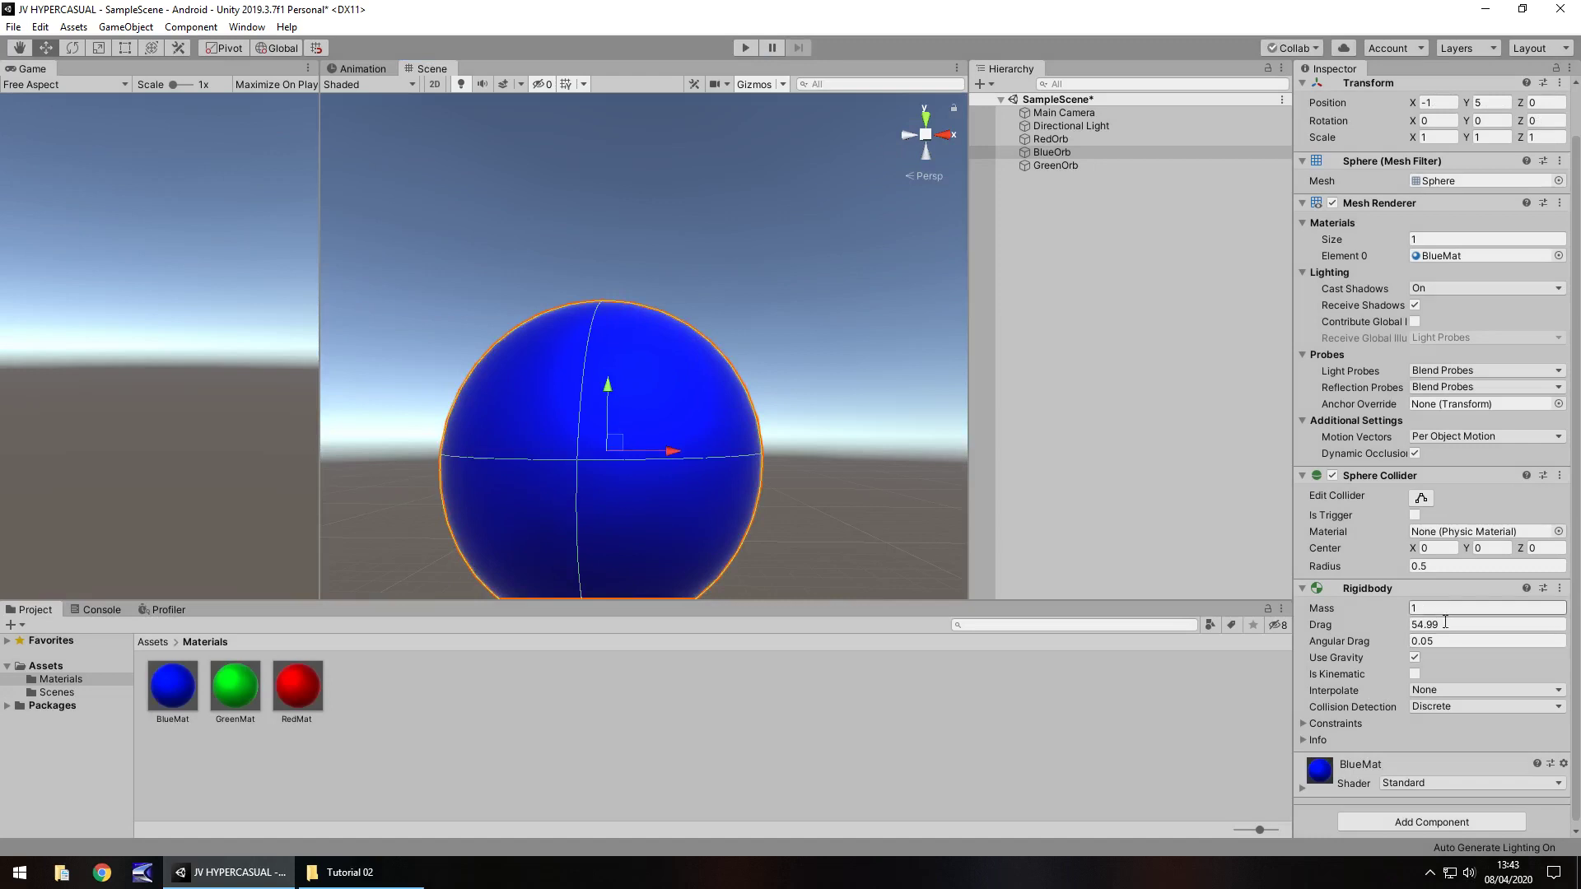
# Step: Play-test BlueOrb's fall with its Rigidbody drag set to 1, and restore the drag to 0
pyautogui.click(1487, 624)
pyautogui.write('1')
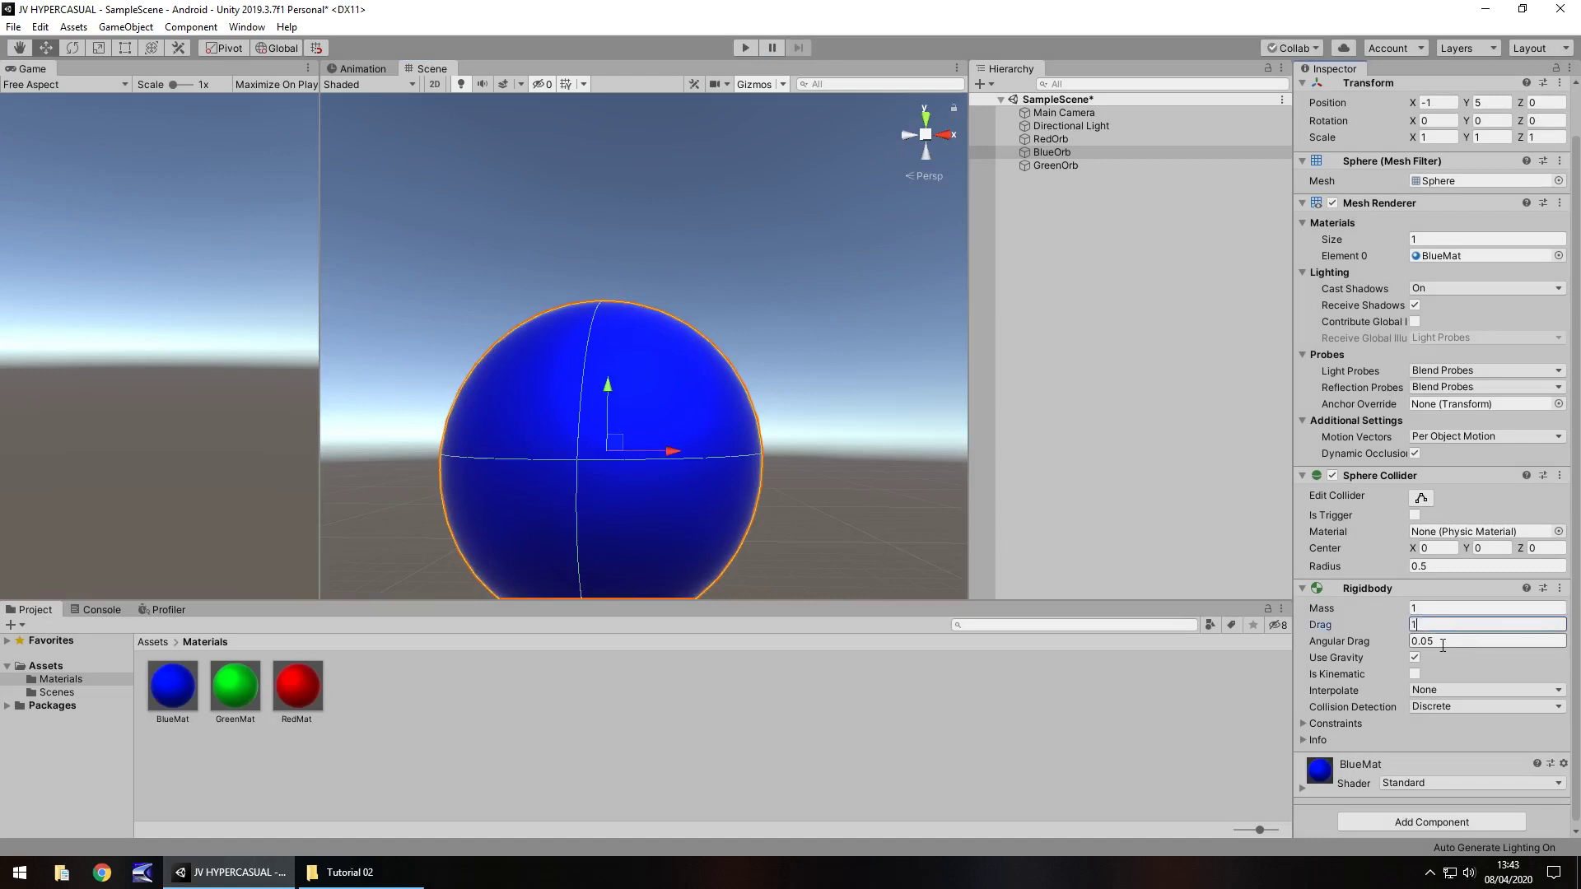
pyautogui.scroll(-5, 823, 329)
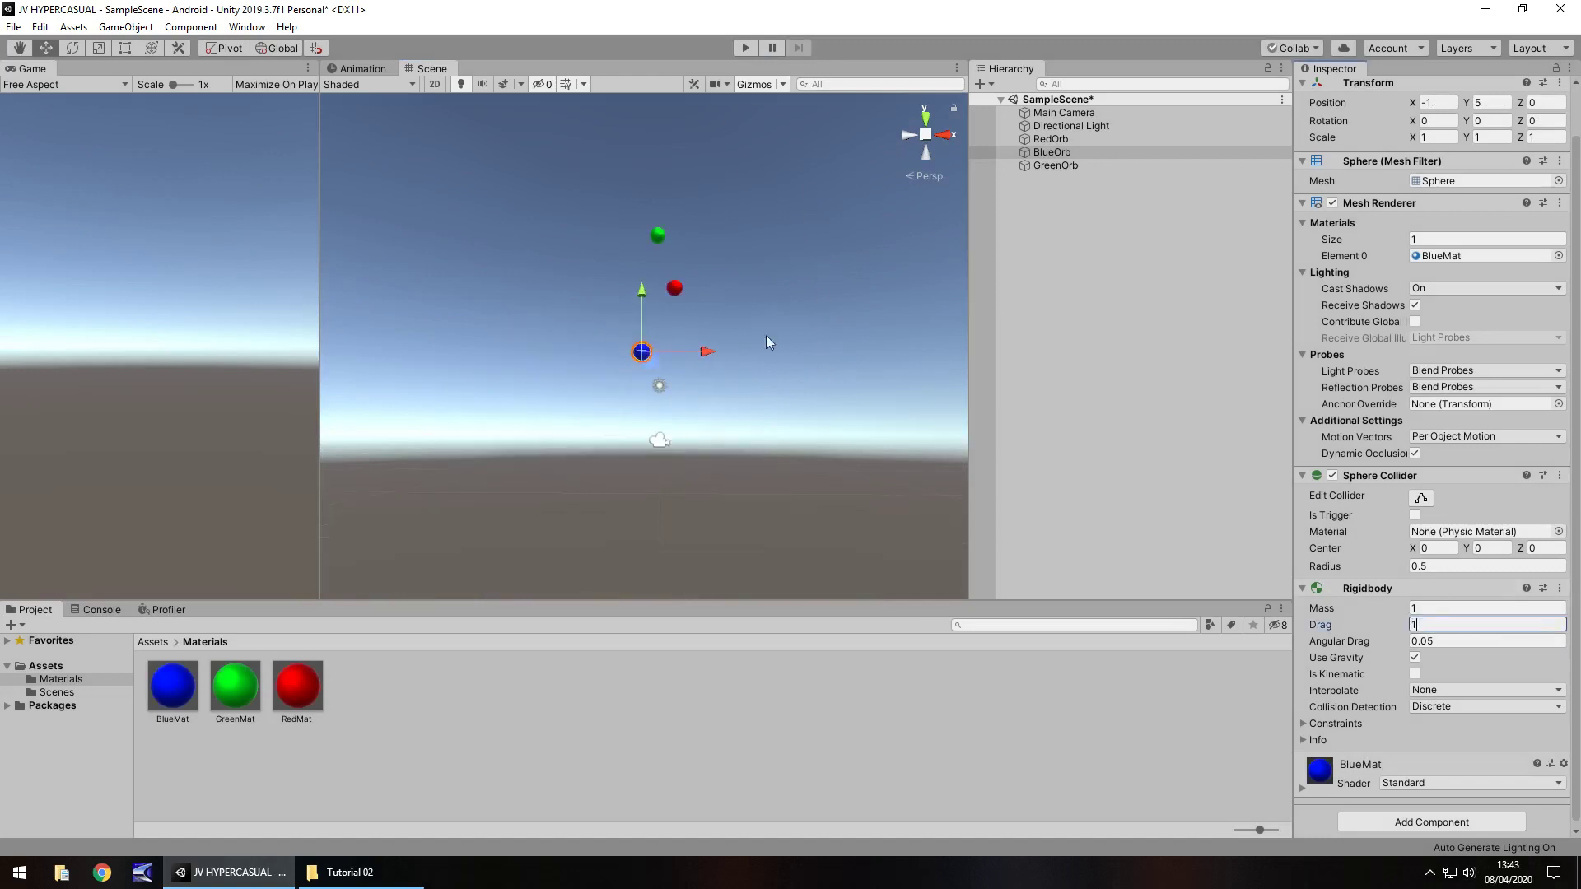
pyautogui.click(744, 47)
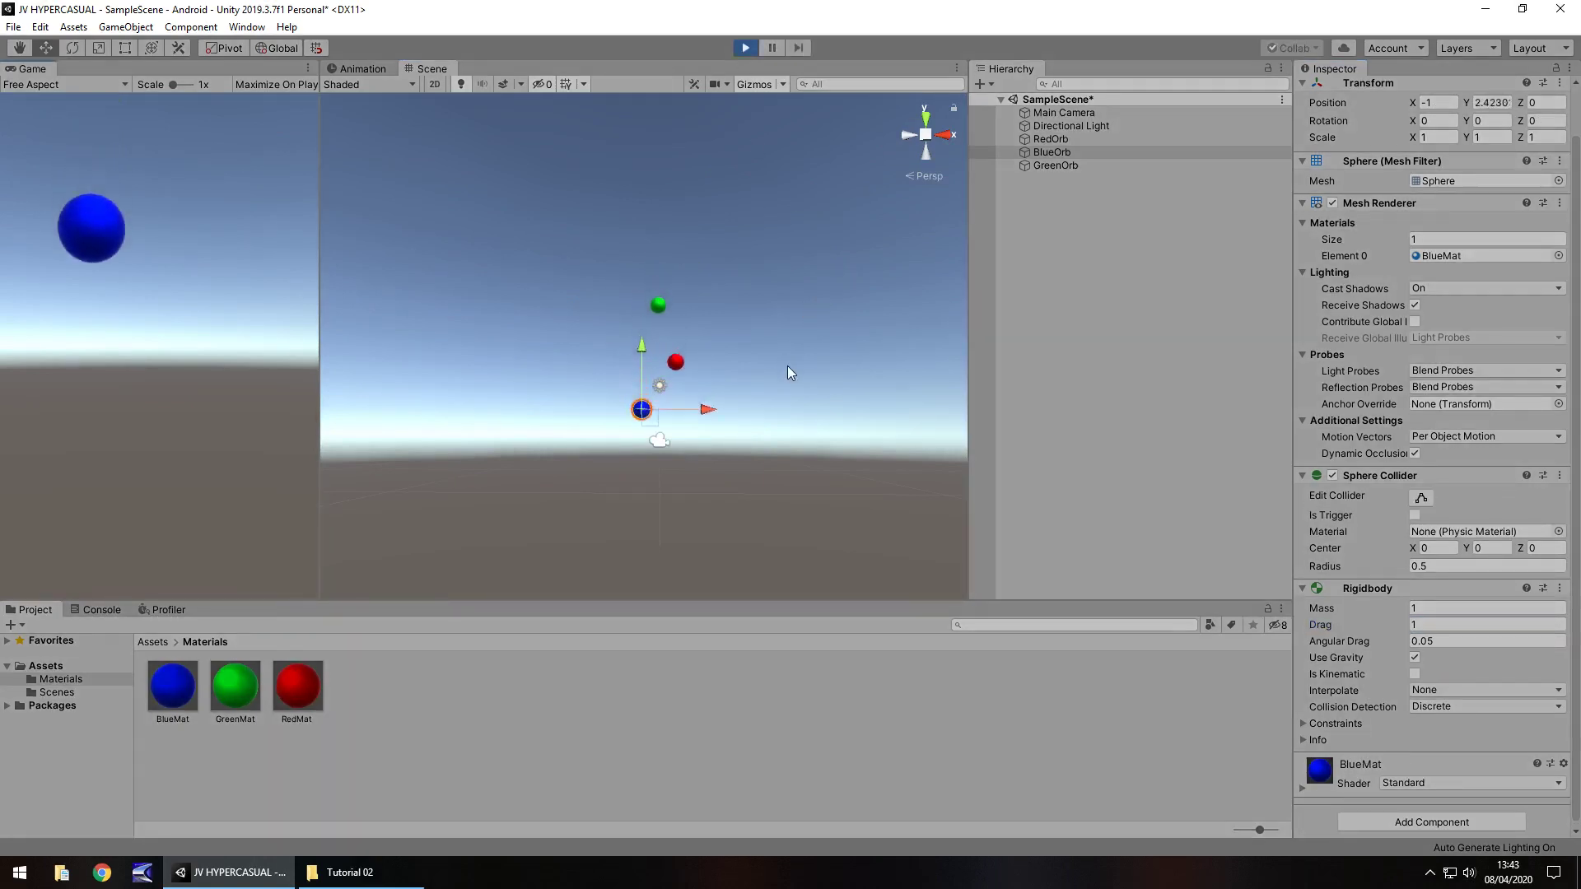
pyautogui.click(745, 47)
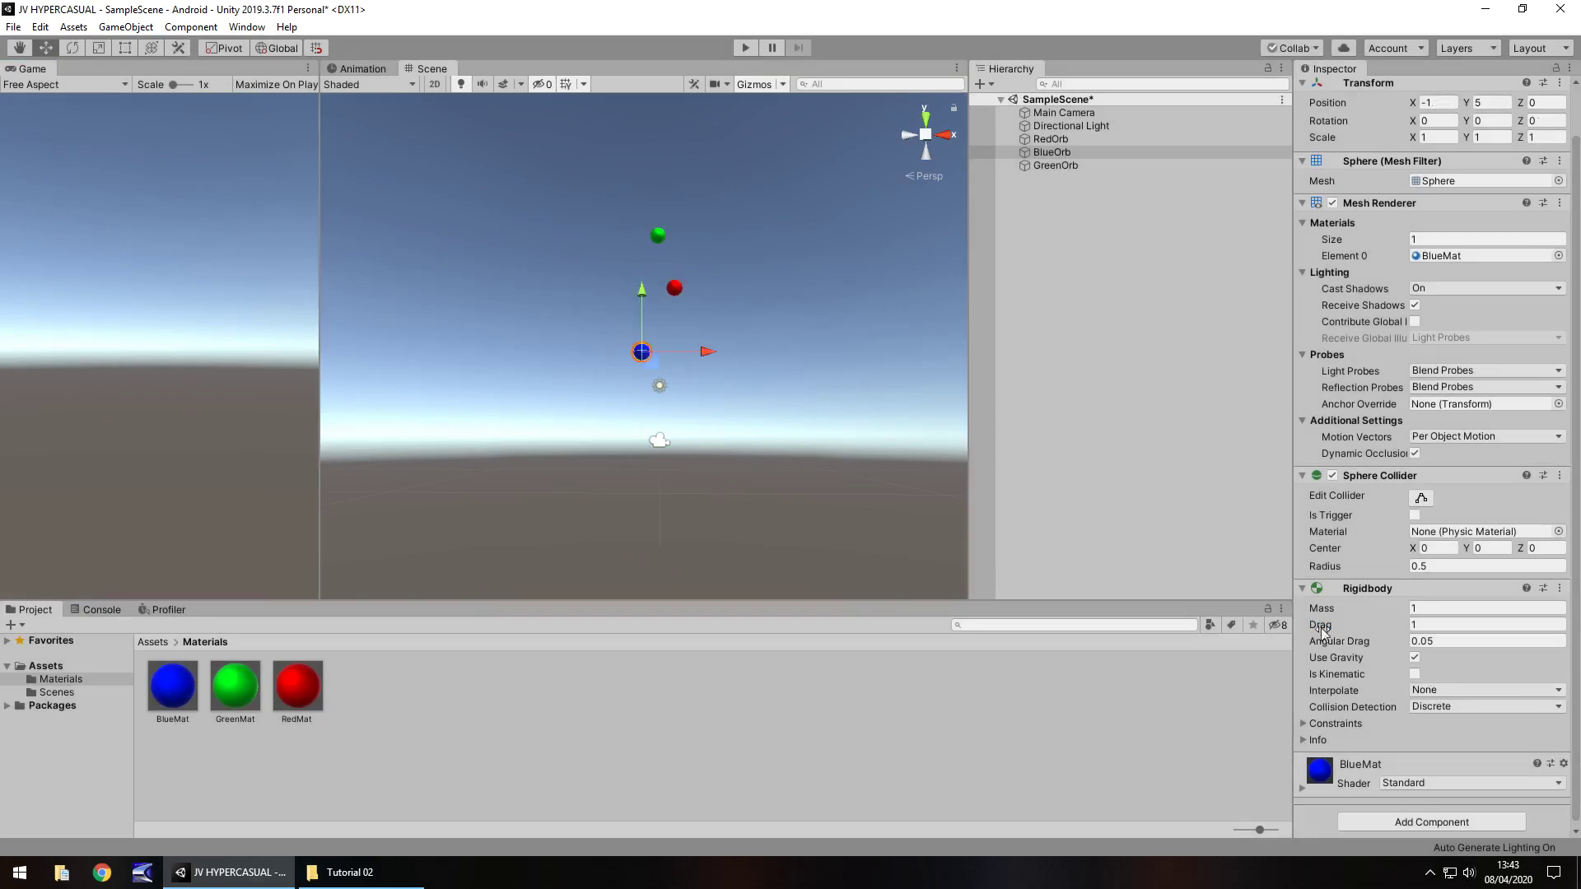
pyautogui.moveTo(1320, 625); pyautogui.dragTo(1186, 621)
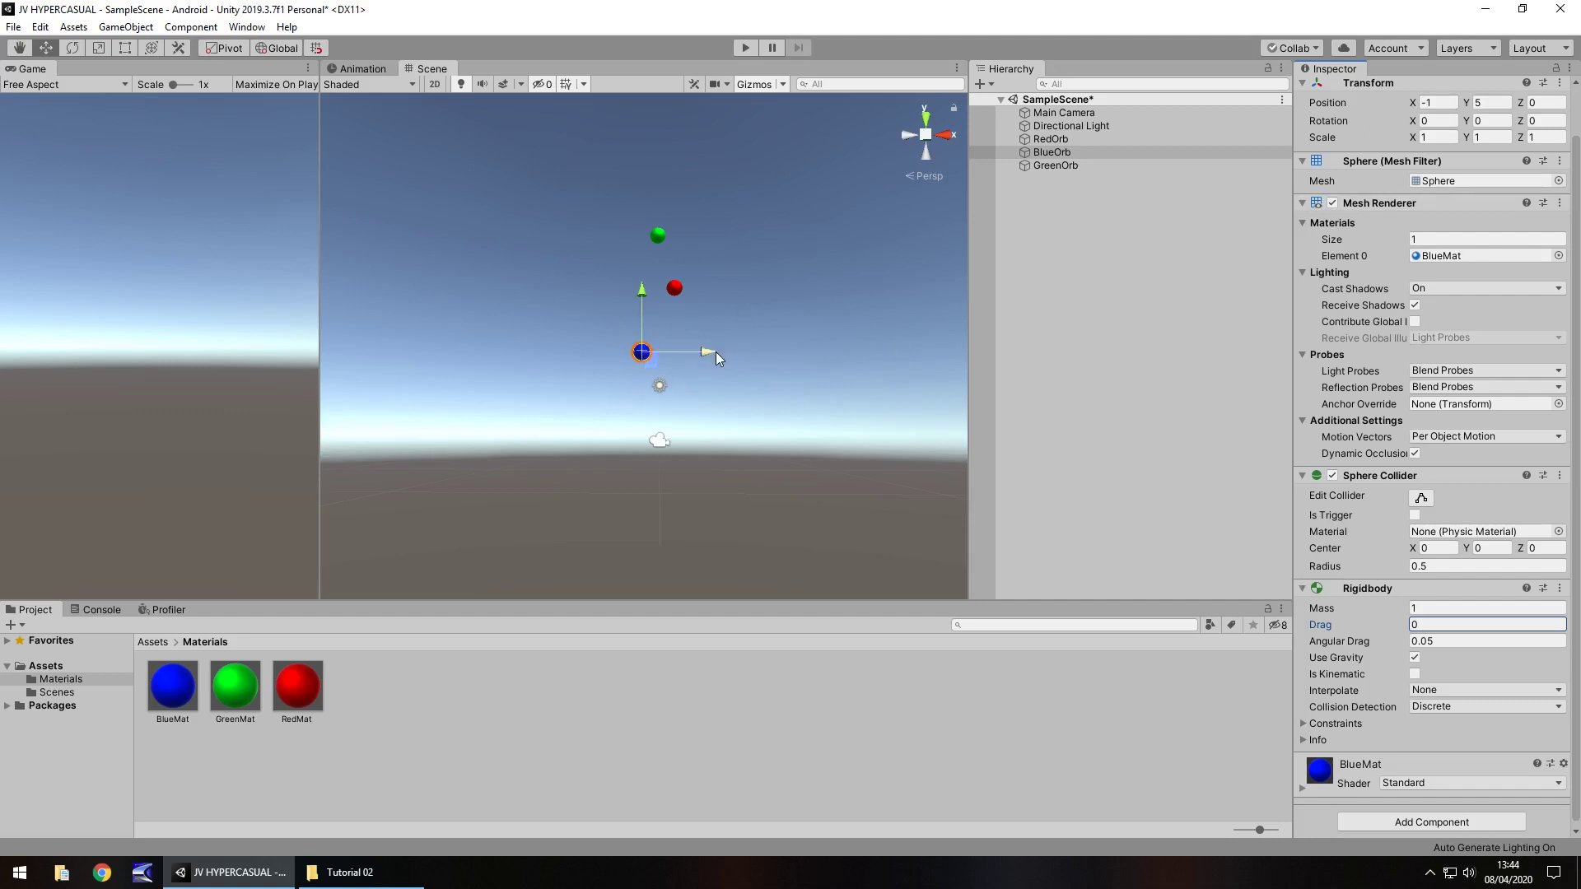
# Step: Spread the outer orbs apart by moving BlueOrb to X position -1.5 and RedOrb to X position 2
pyautogui.moveTo(708, 352); pyautogui.dragTo(693, 353)
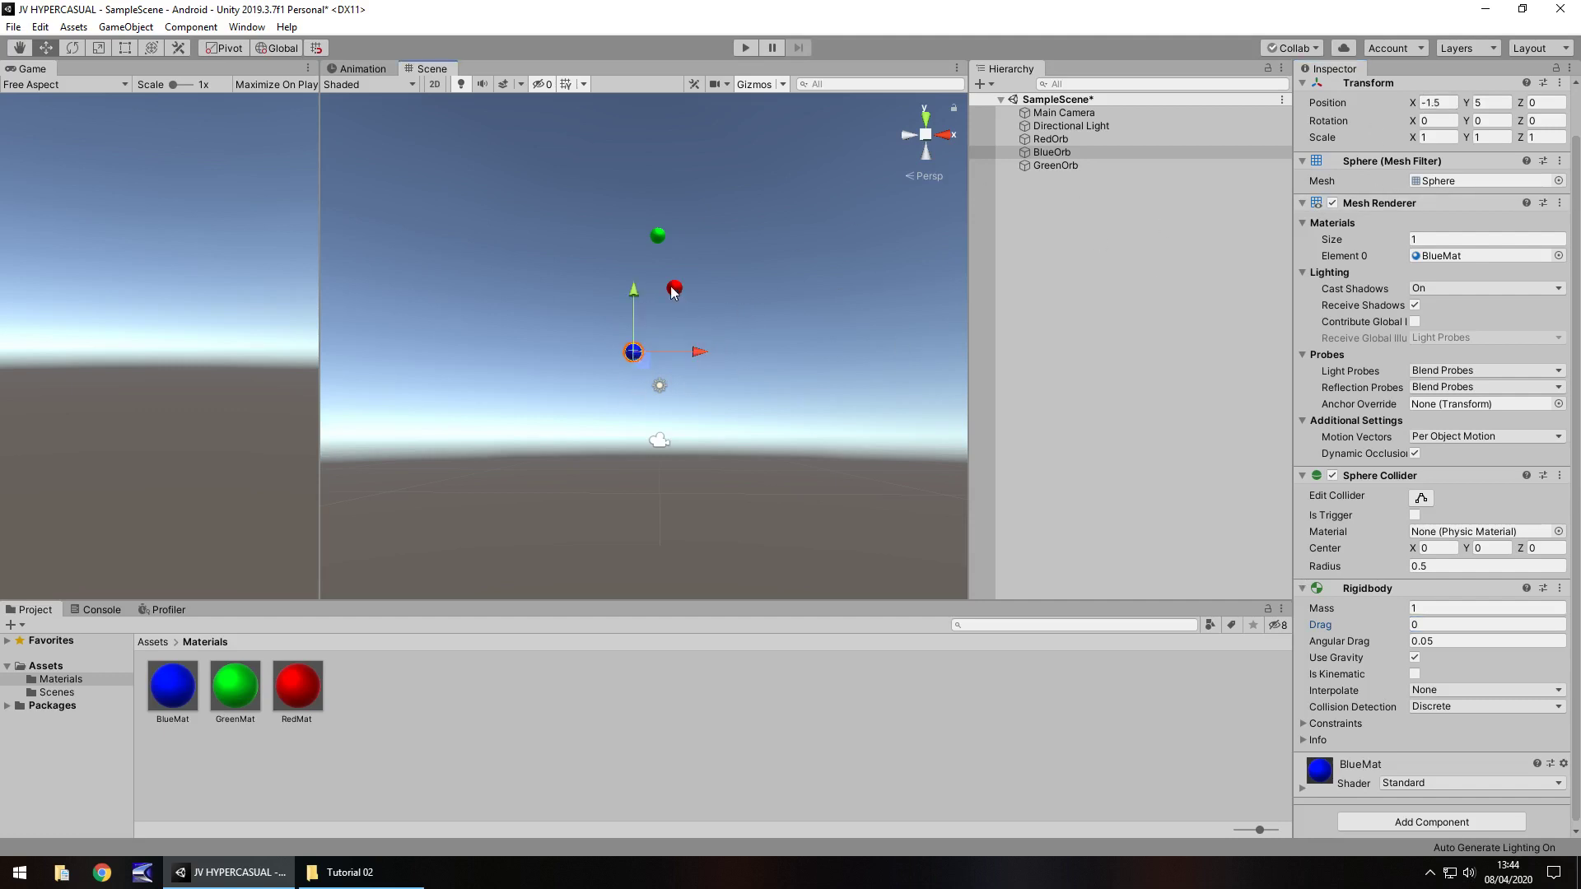
pyautogui.click(674, 290)
pyautogui.moveTo(731, 288); pyautogui.dragTo(747, 288)
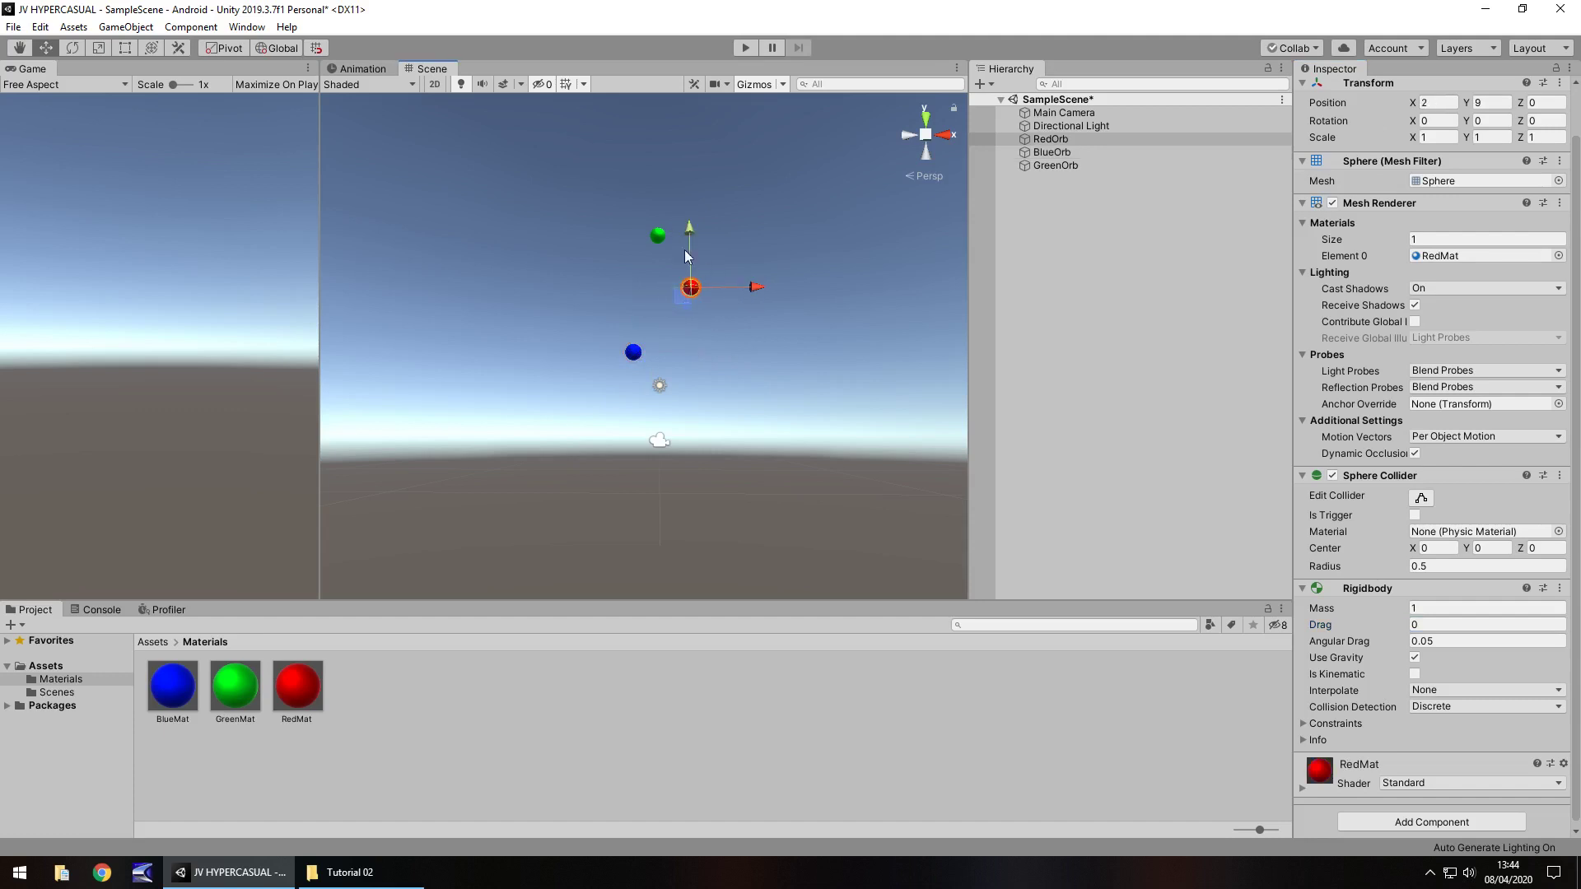
# Step: Align GreenOrb and BlueOrb with RedOrb at Y position 9 and play-test the three orbs falling side by side
pyautogui.click(658, 236)
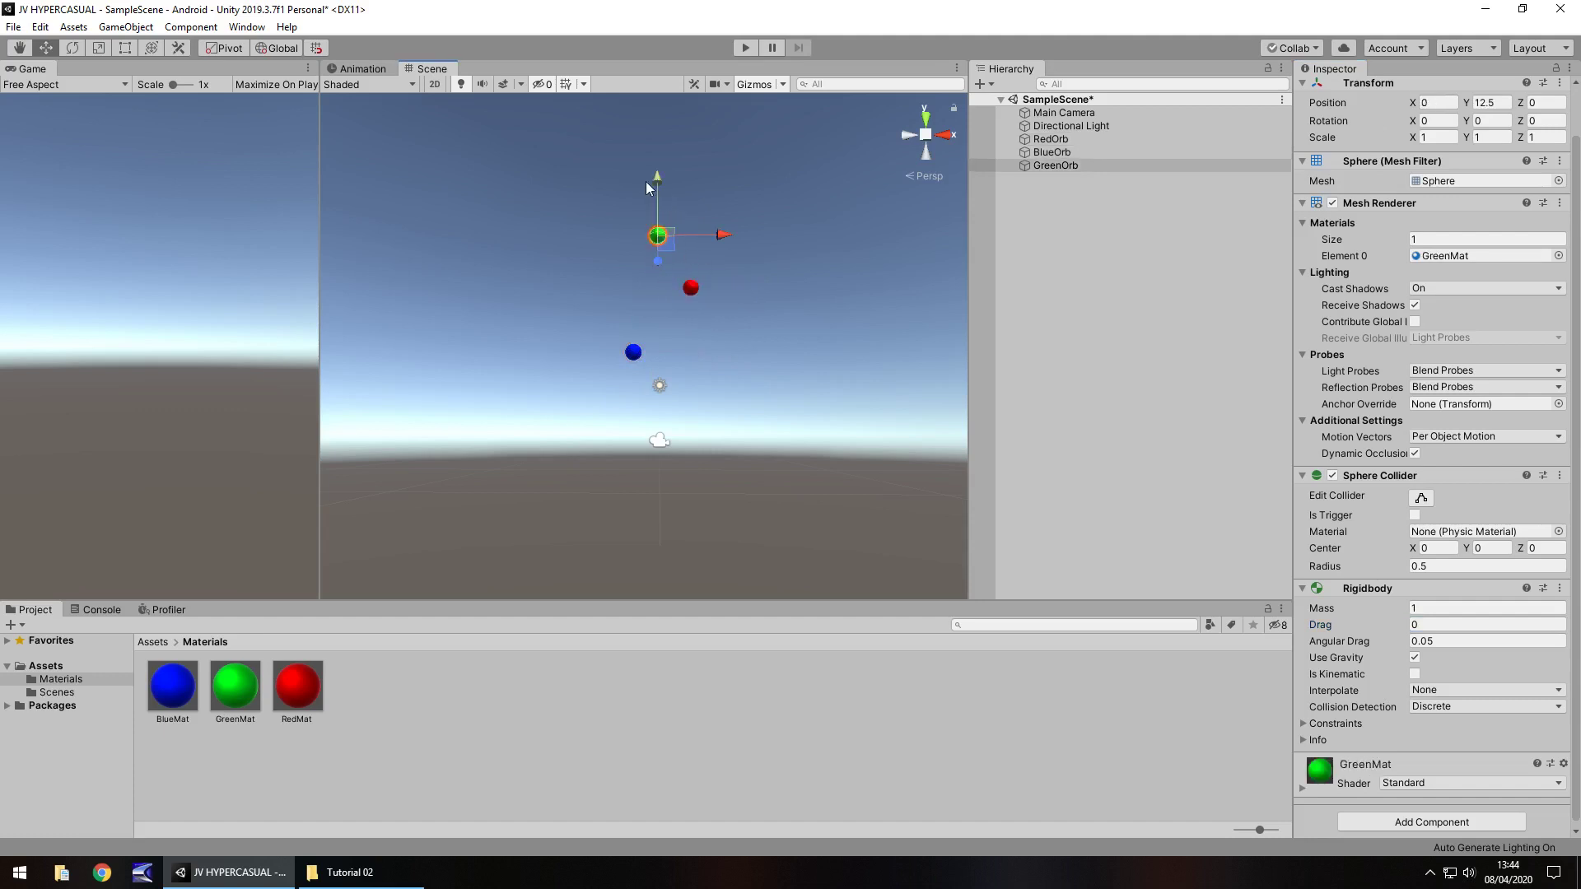
pyautogui.moveTo(658, 183); pyautogui.dragTo(664, 230)
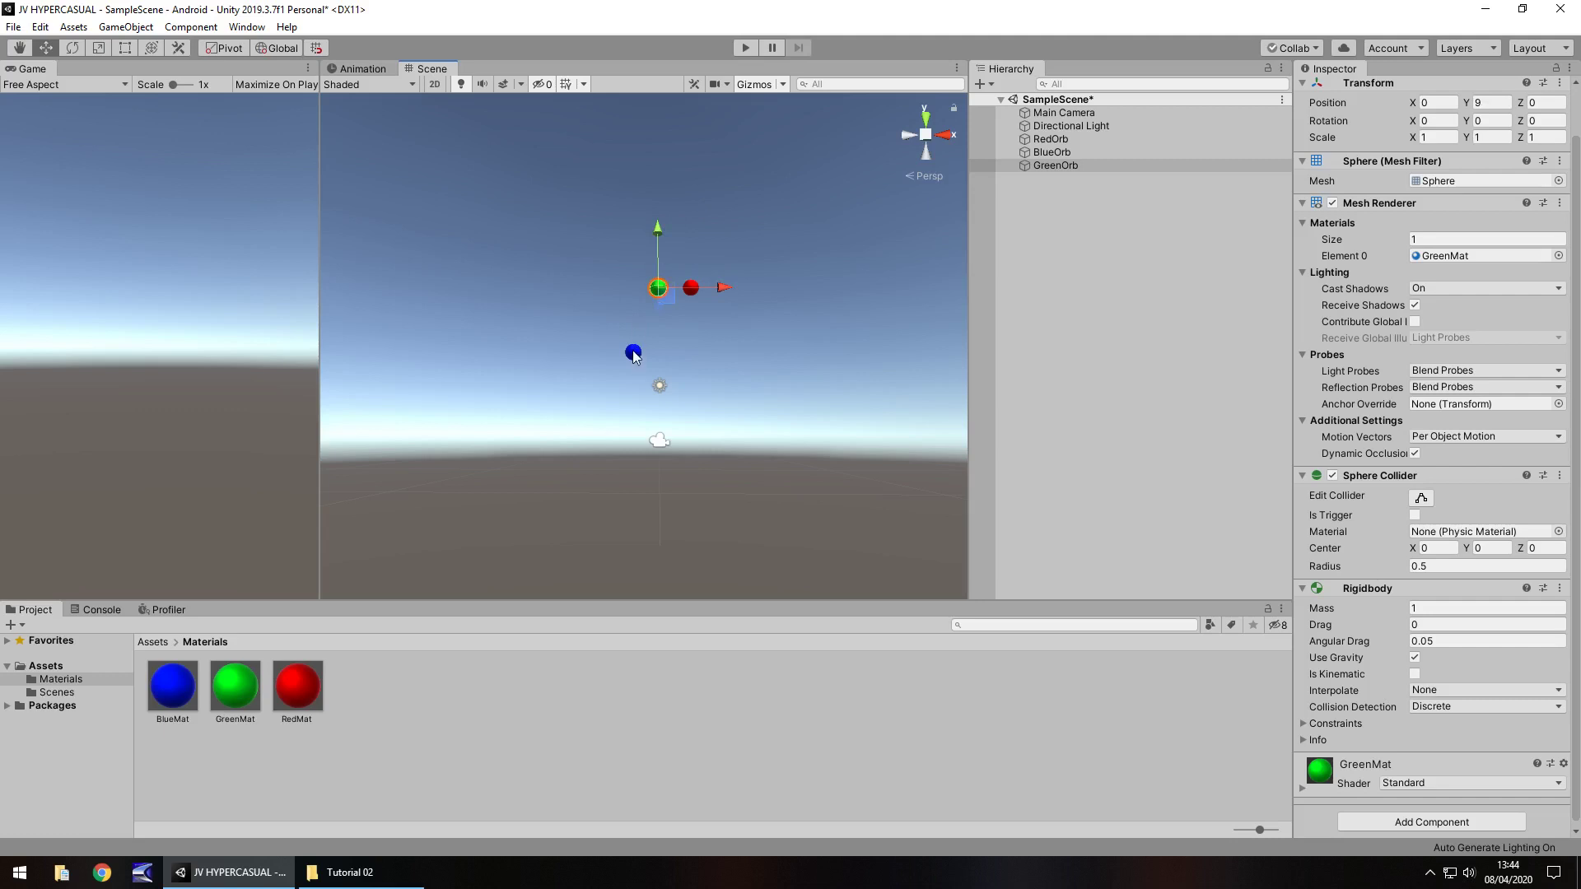
pyautogui.click(633, 353)
pyautogui.moveTo(634, 291); pyautogui.dragTo(634, 224)
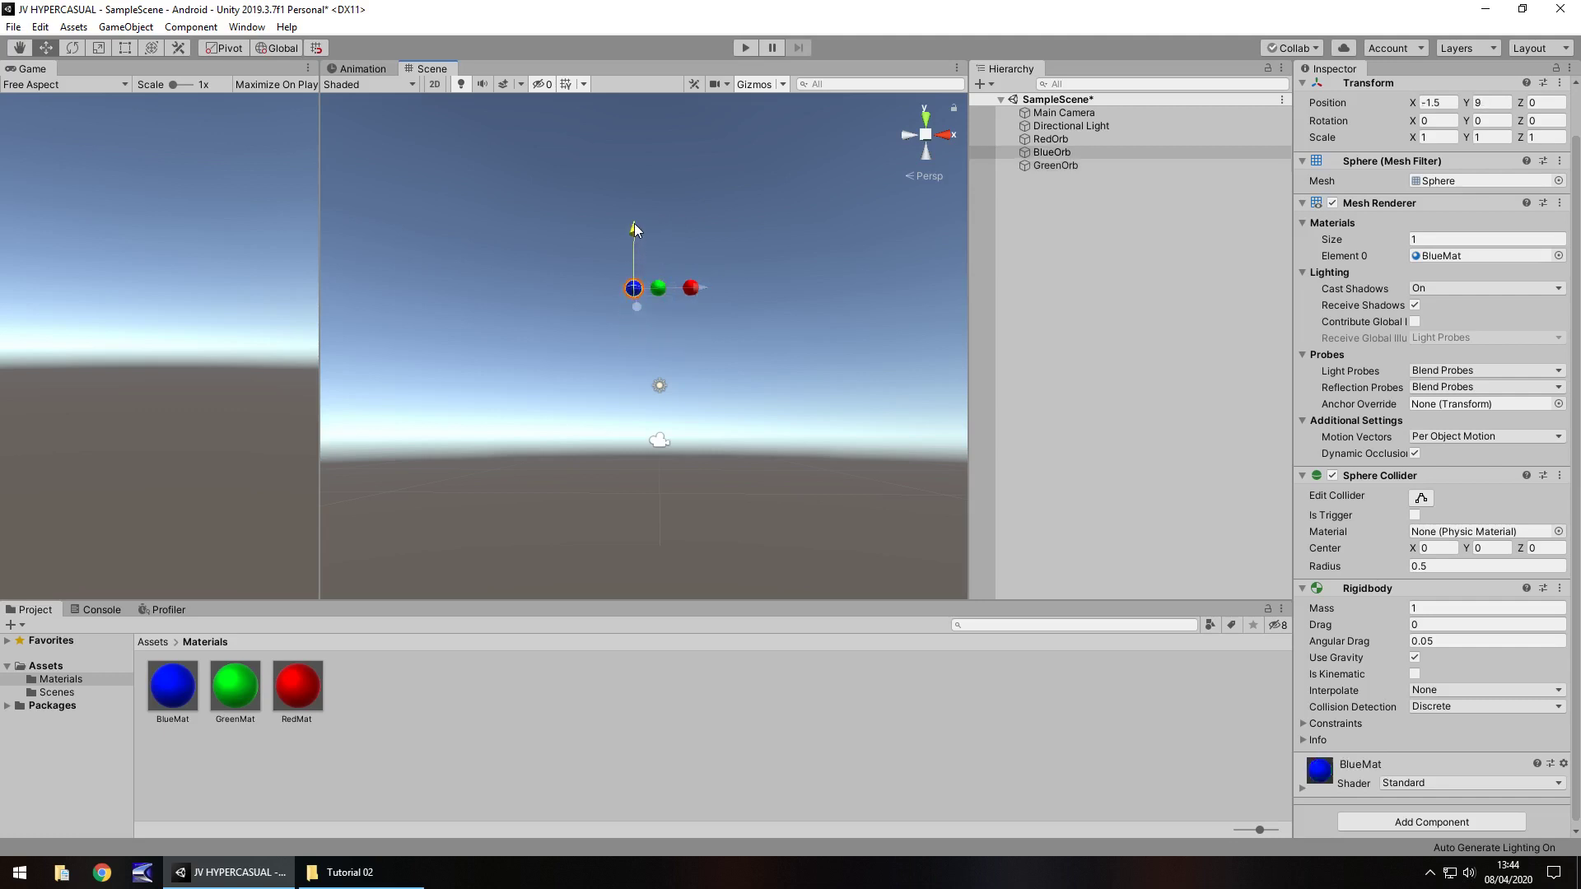
pyautogui.click(746, 48)
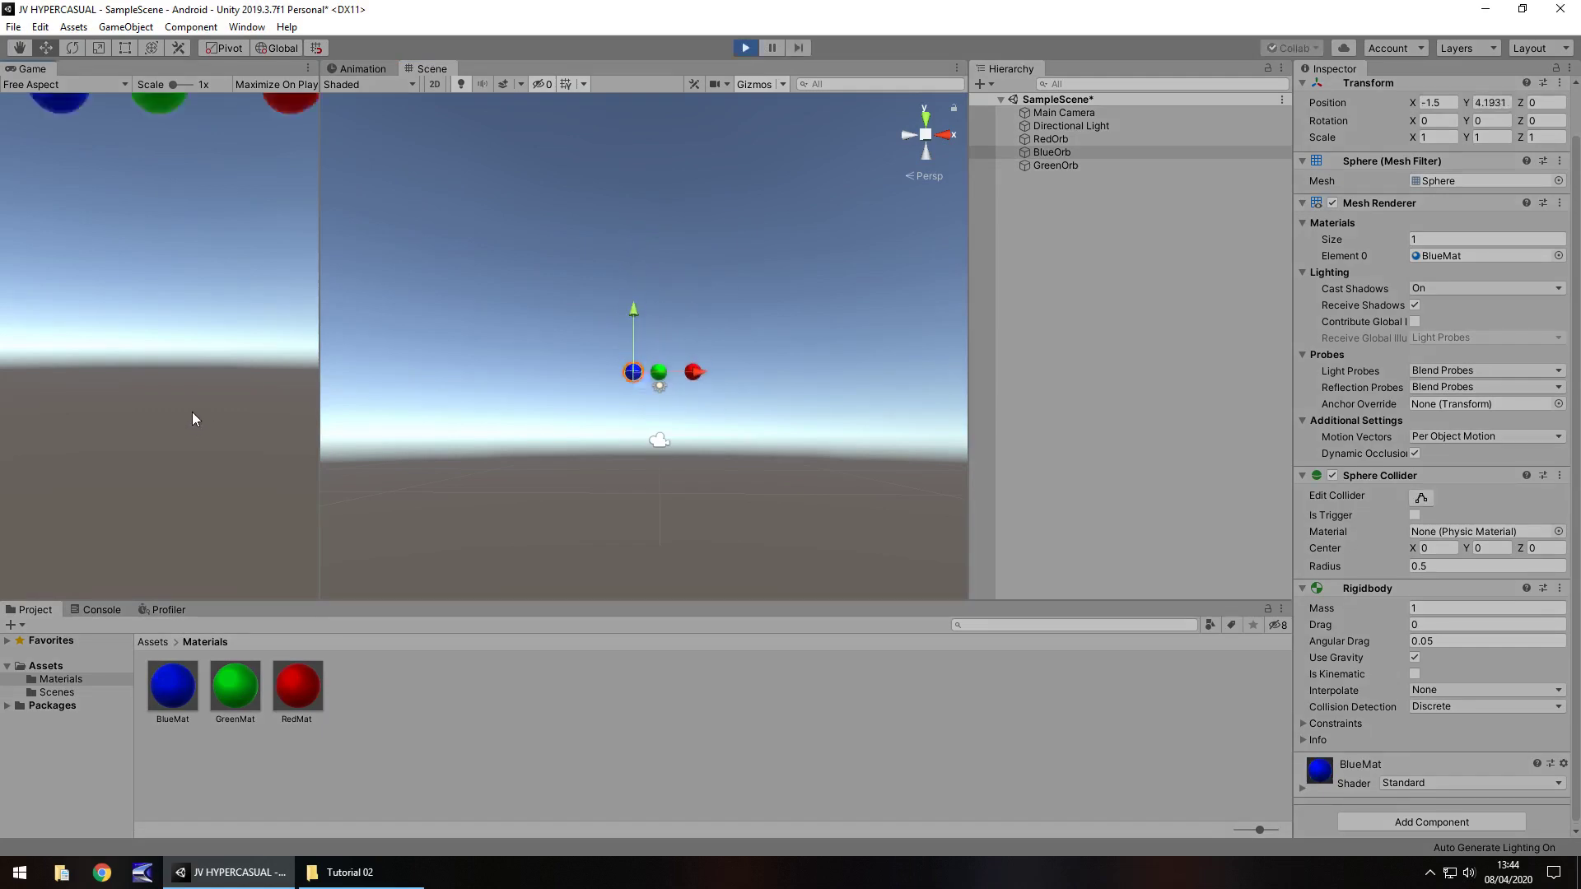
pyautogui.click(746, 47)
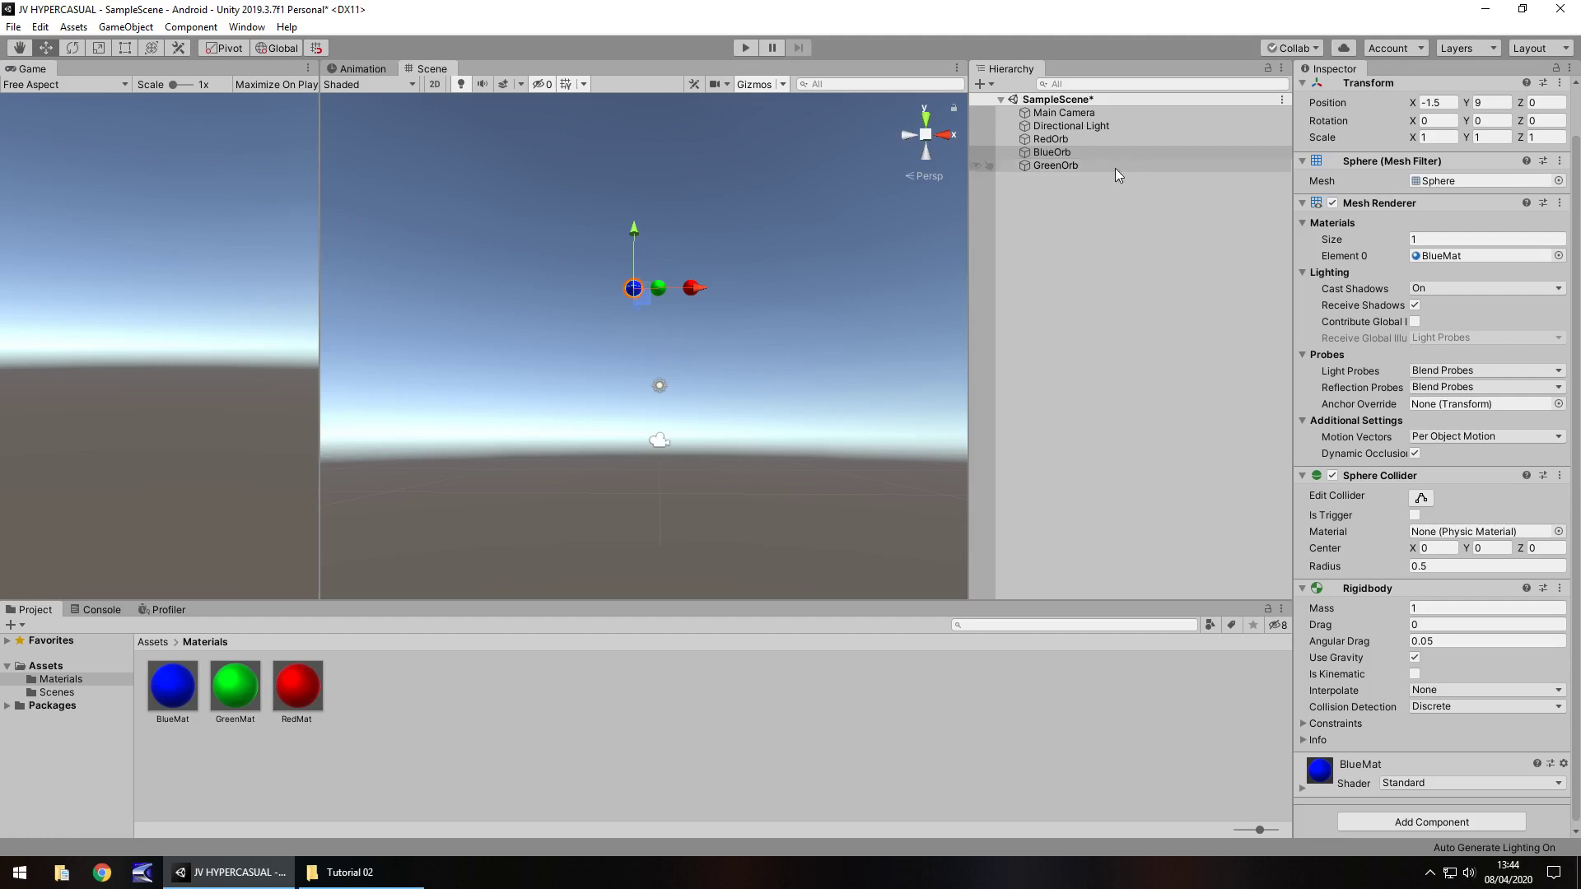
# Step: Check GreenOrb's Rigidbody drag and set BlueOrb's drag to 2
pyautogui.click(1066, 166)
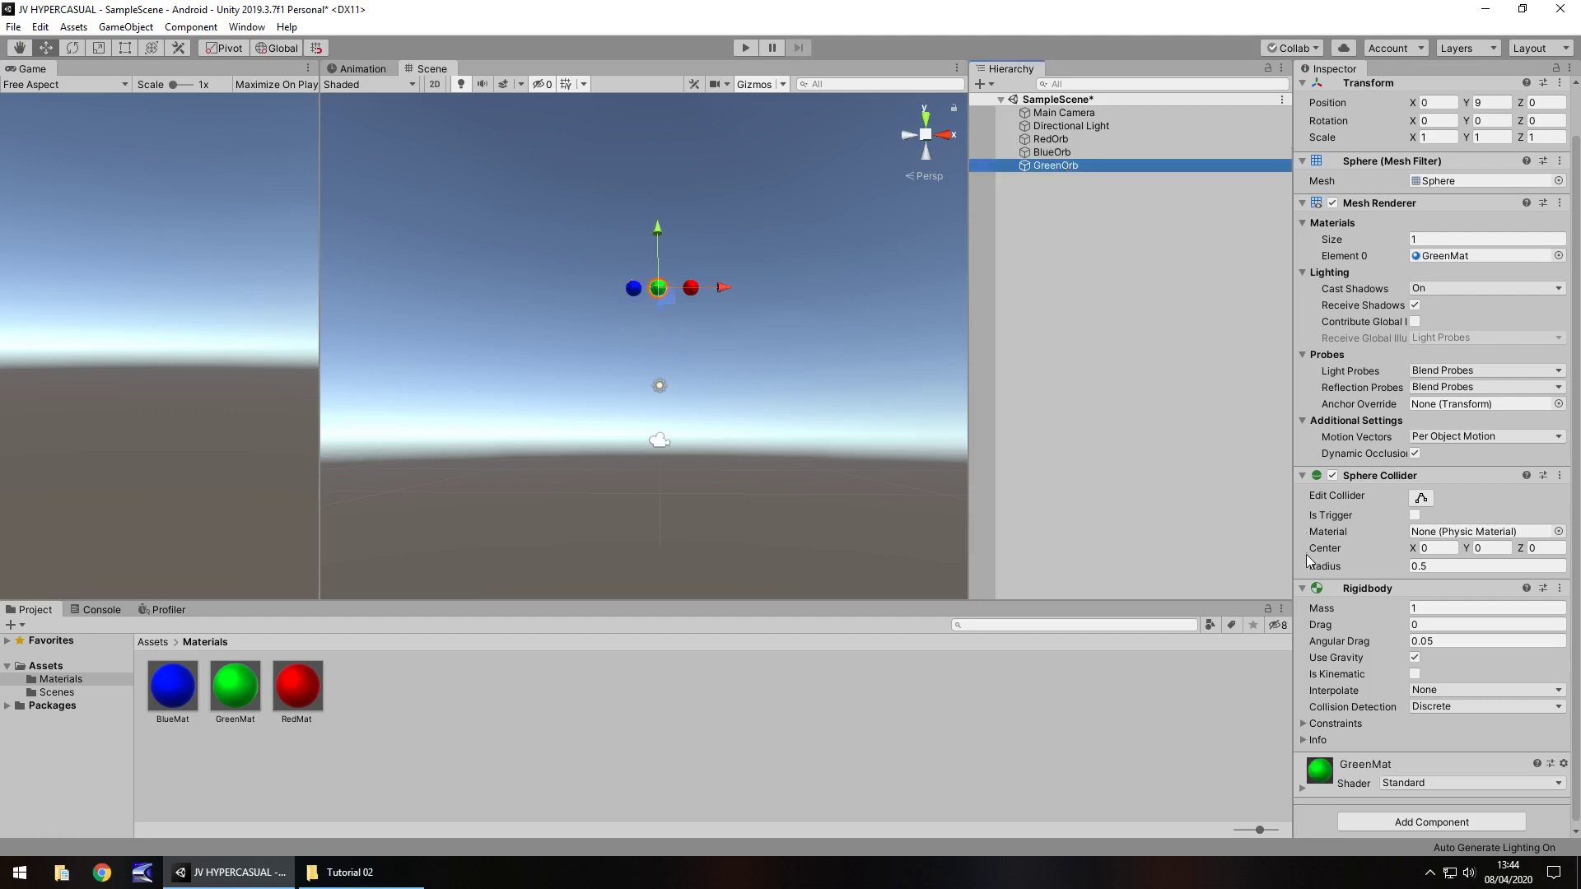
pyautogui.click(1421, 619)
pyautogui.click(1084, 150)
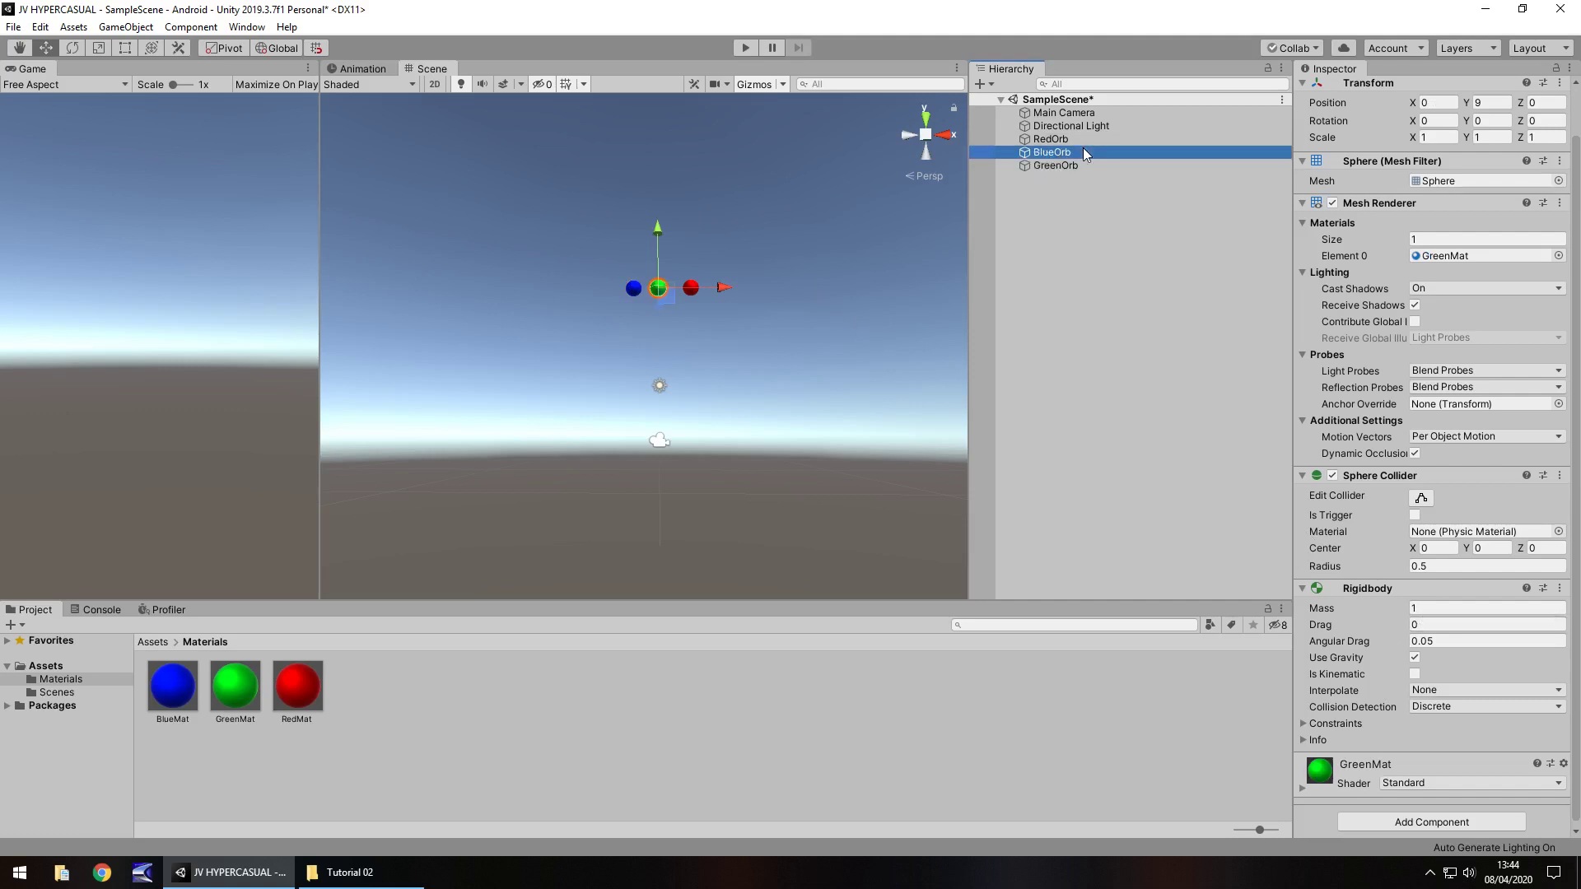
pyautogui.click(1429, 623)
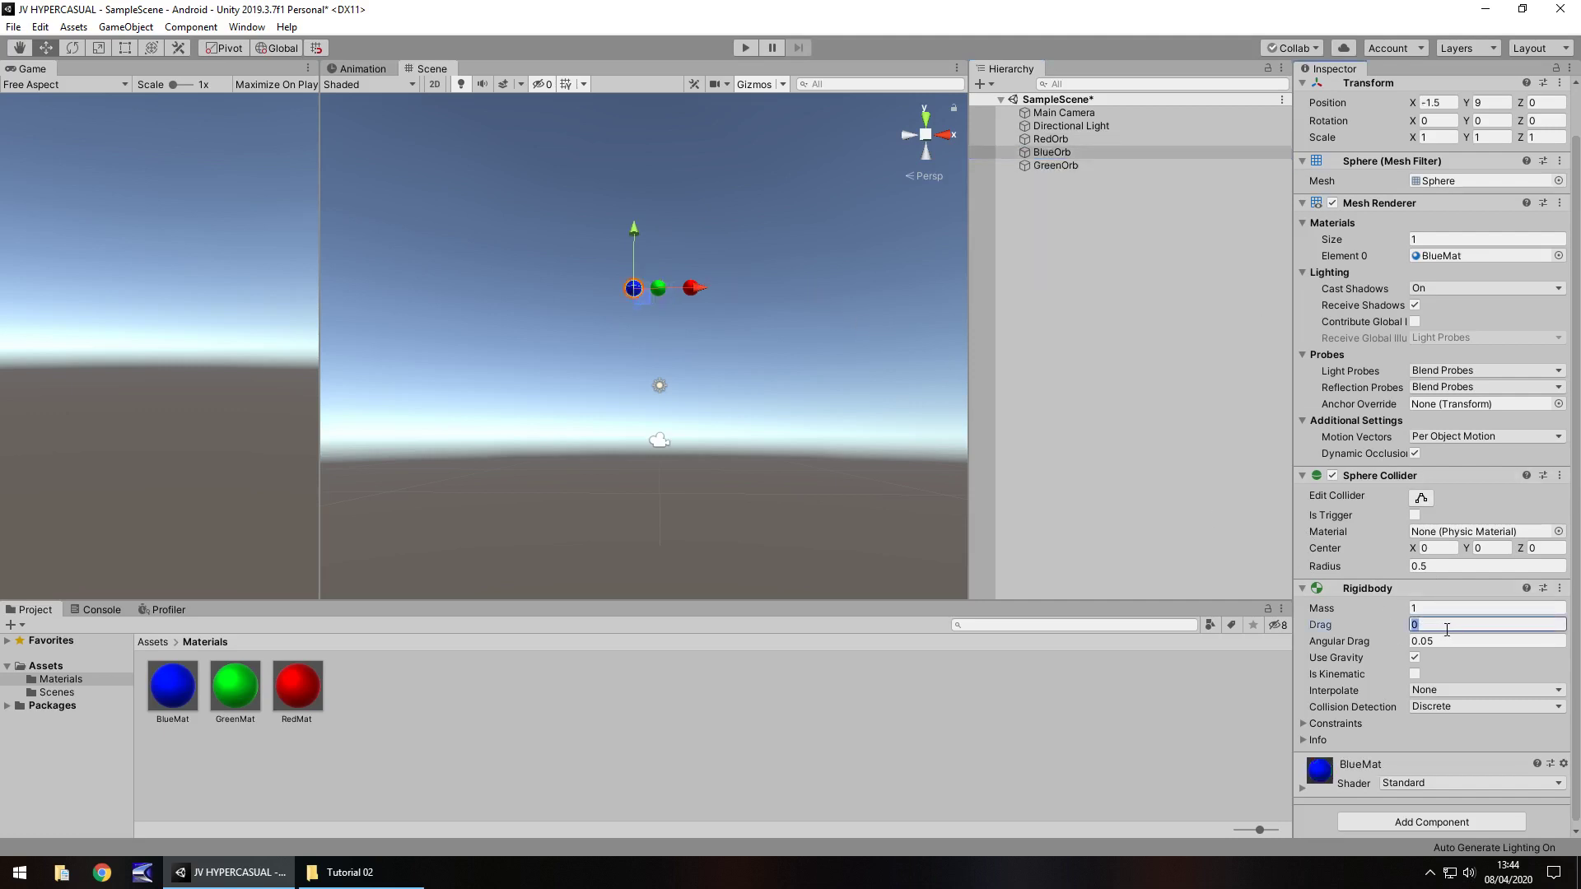
pyautogui.write('2')
# Step: Set RedOrb's Rigidbody drag to 4 and play-test how the differing drags affect the fall, ending back in edit mode
pyautogui.click(1048, 139)
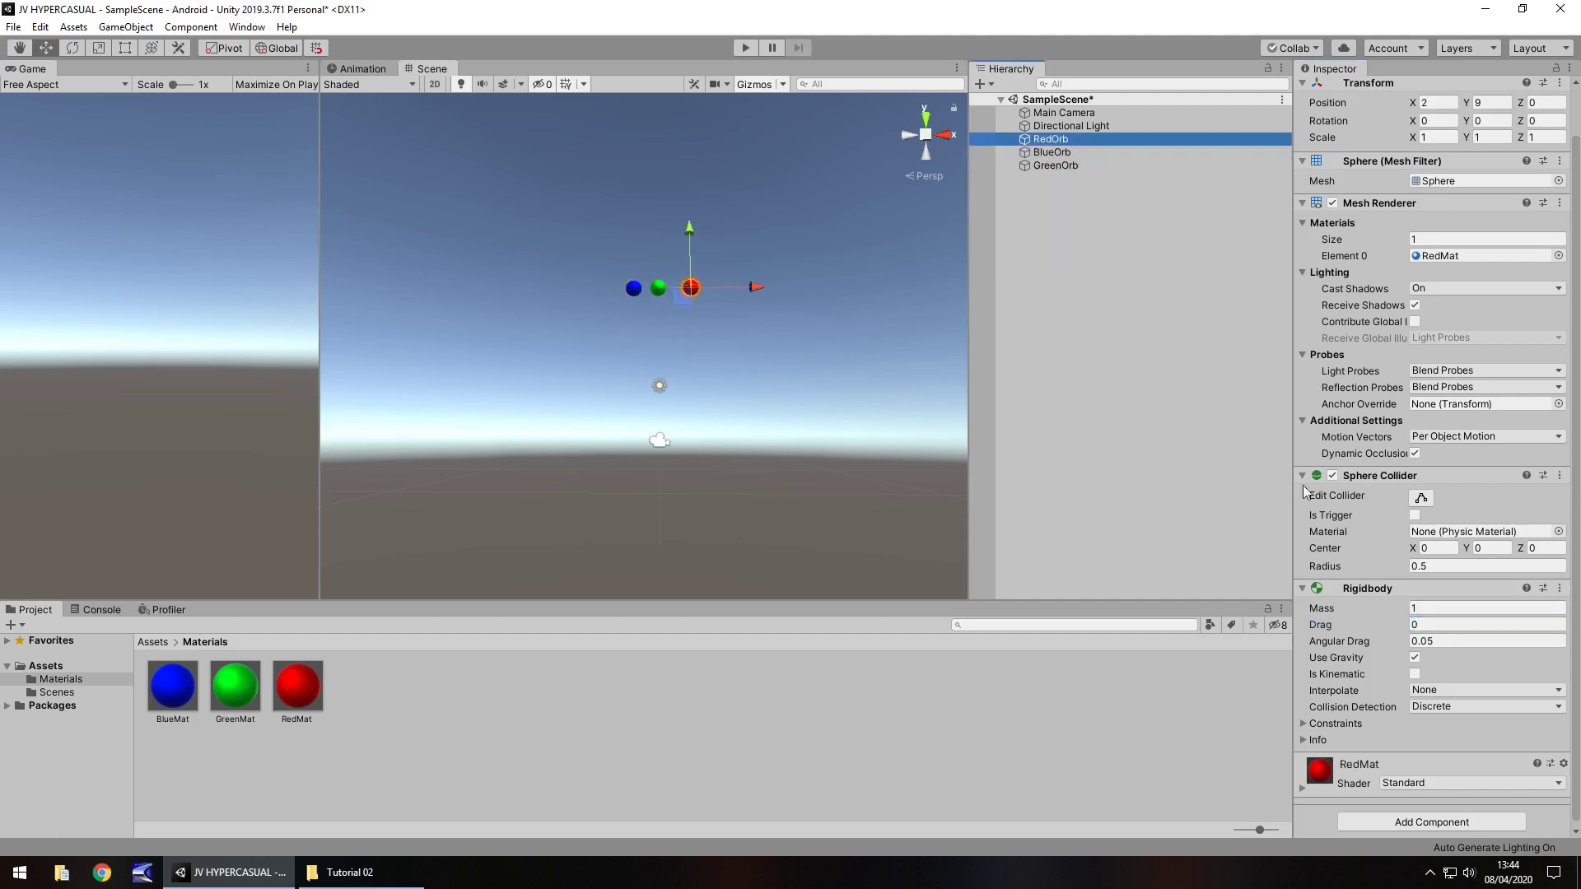
pyautogui.click(1427, 624)
pyautogui.write('4')
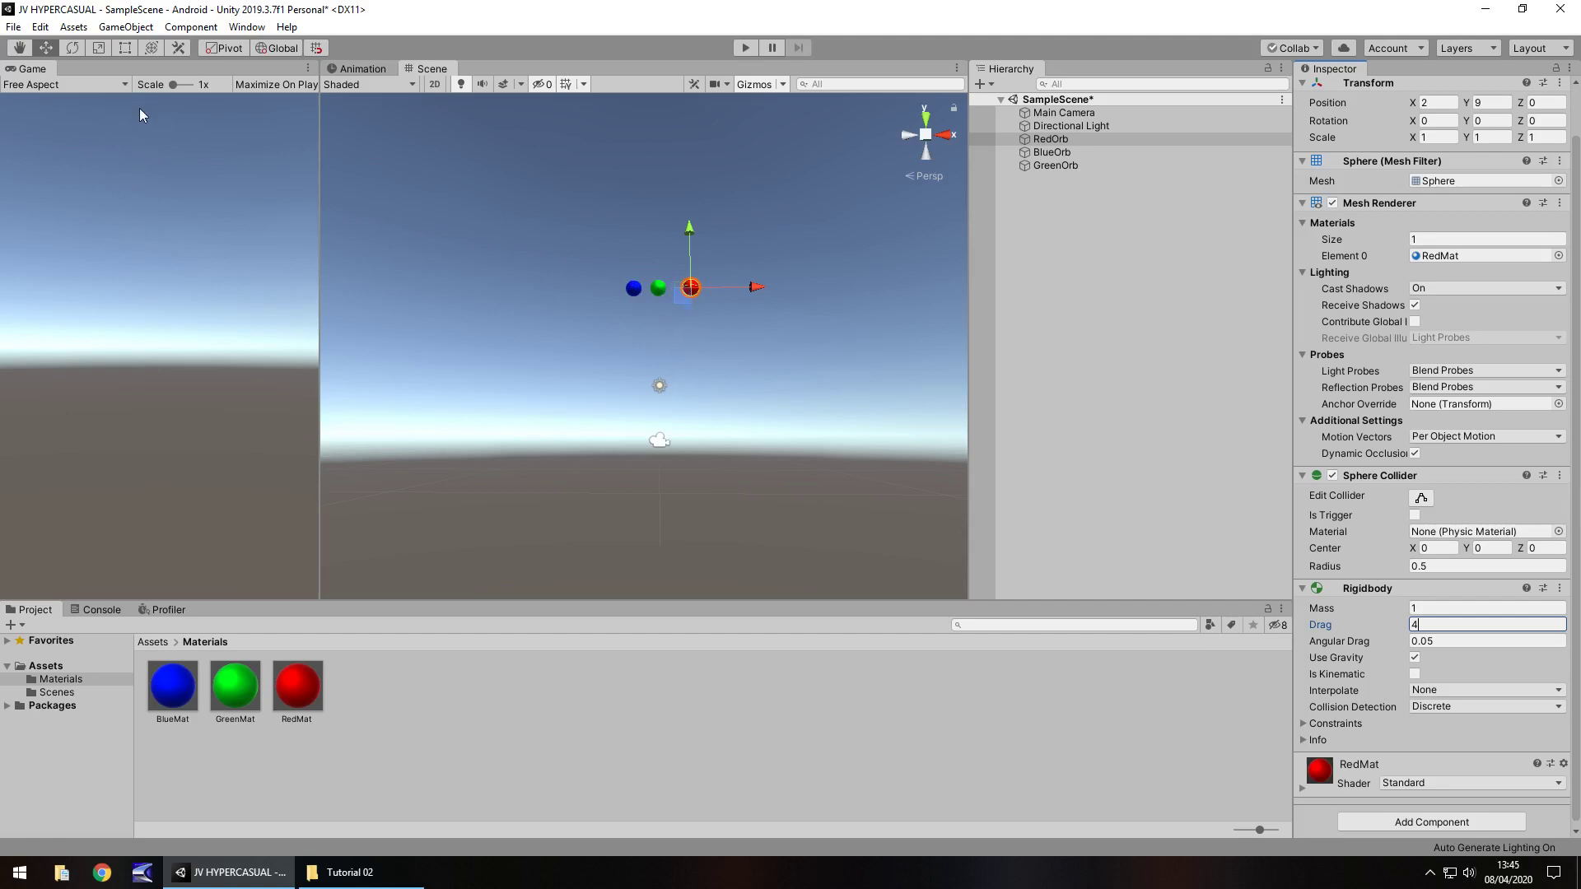
pyautogui.click(748, 47)
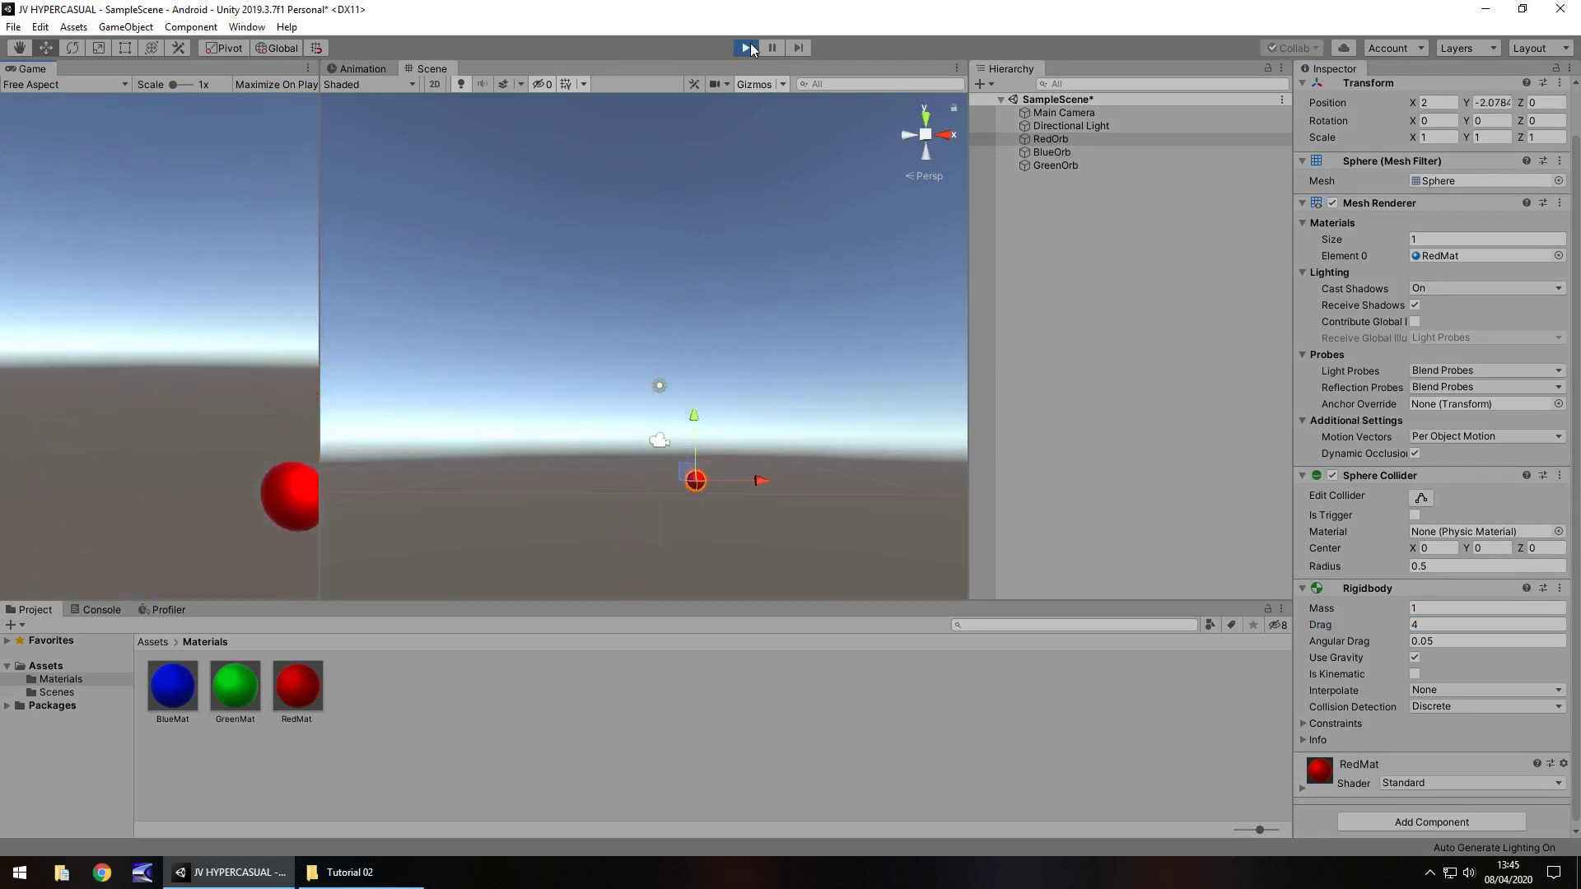
pyautogui.click(747, 48)
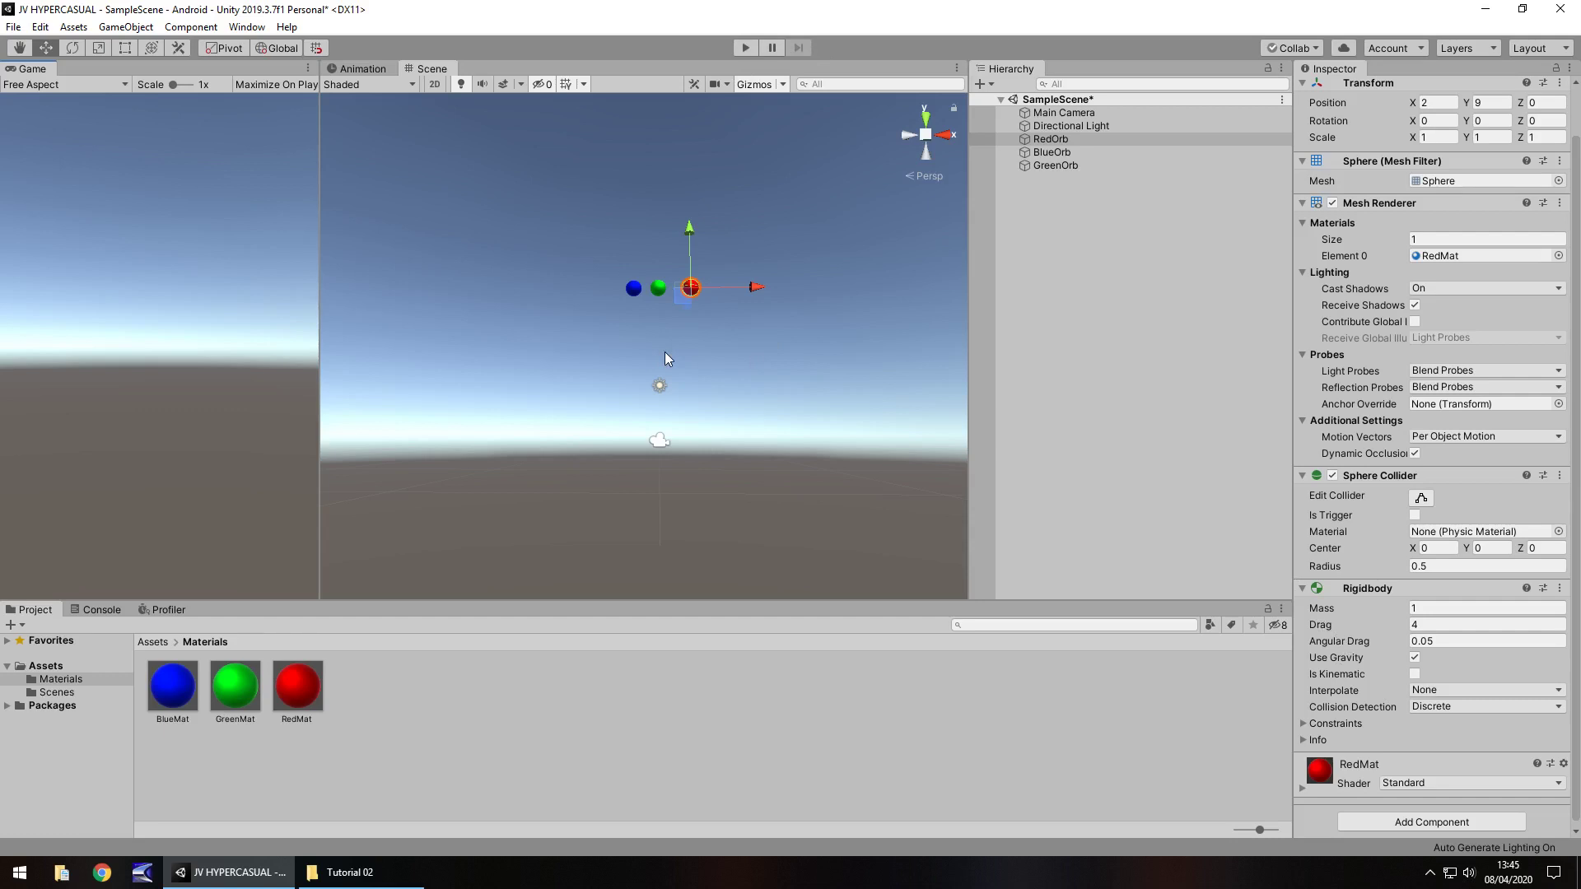
# Step: Set the Rigidbody drag to 0 on RedOrb, BlueOrb and GreenOrb together, and clear the selection
pyautogui.click(1446, 625)
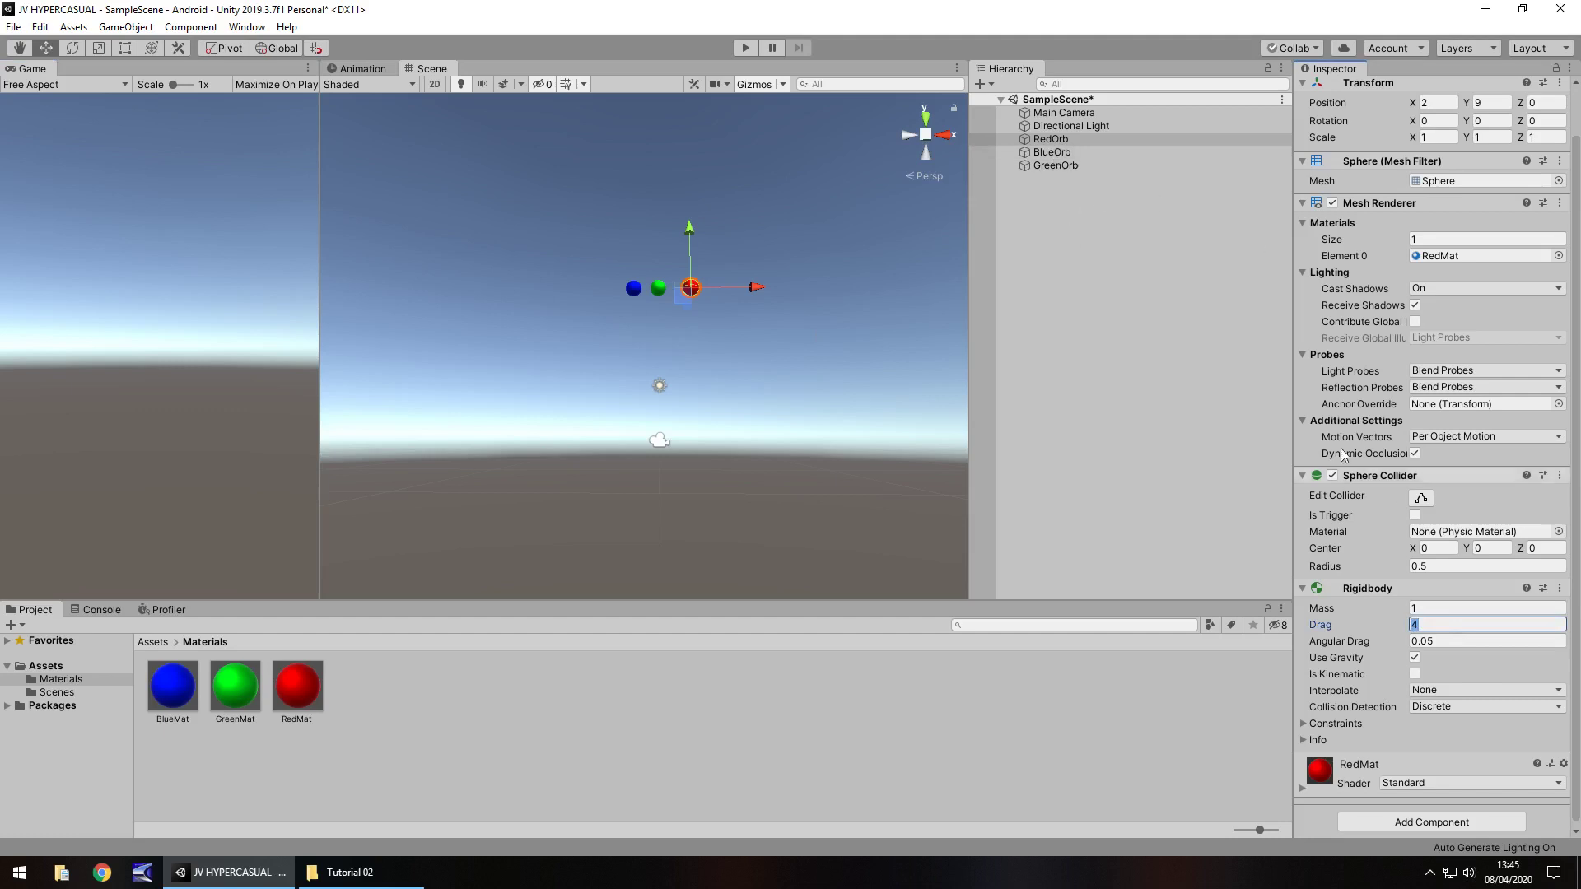
pyautogui.click(1070, 141)
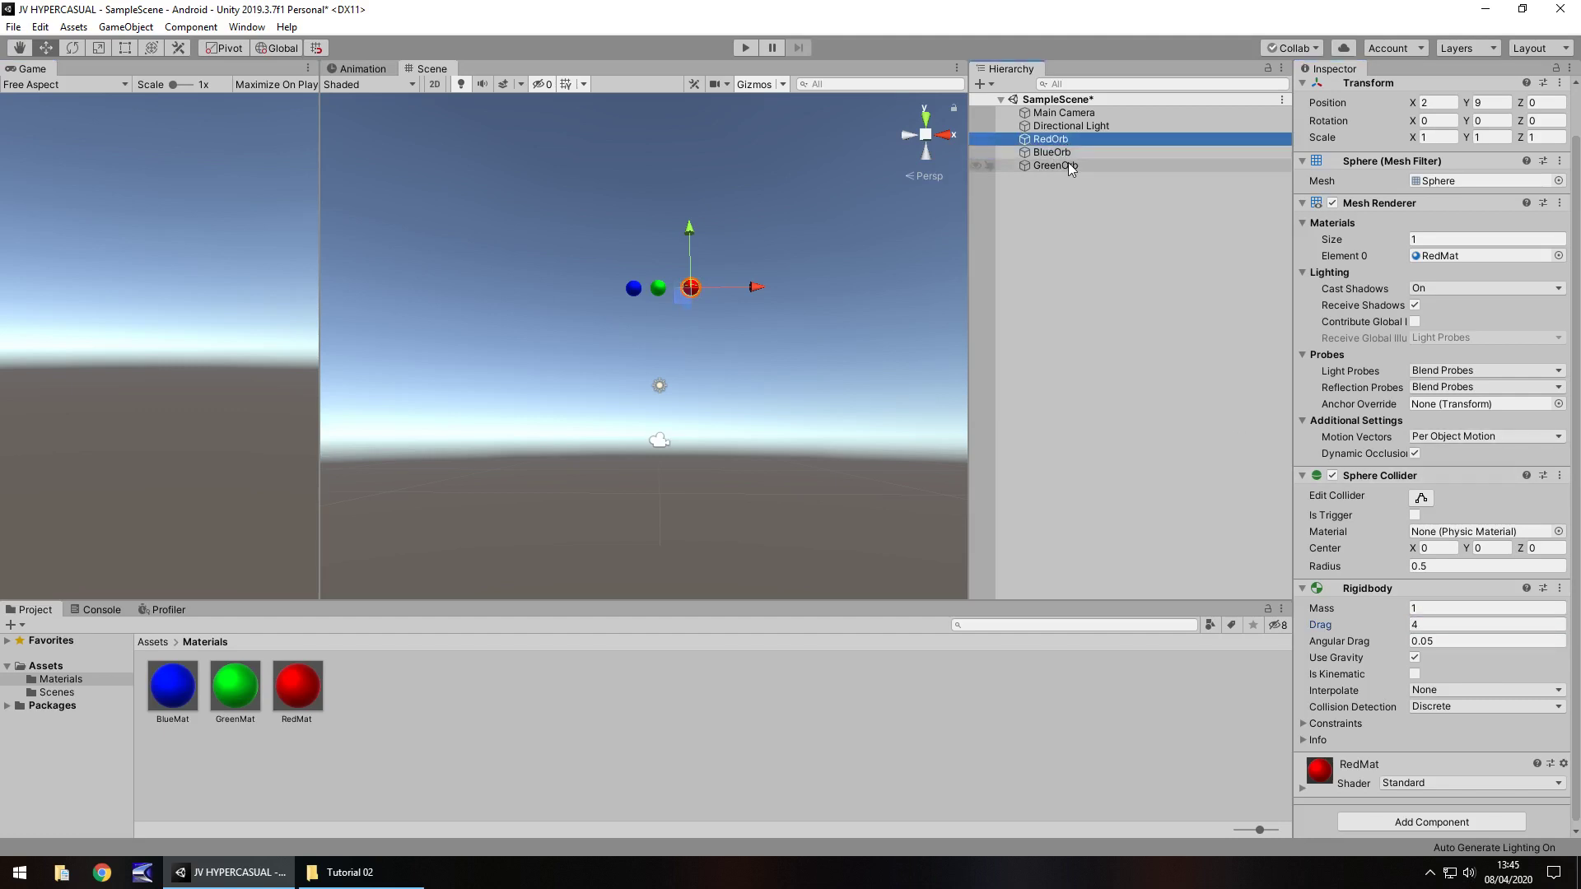
pyautogui.keyDown('shift'); pyautogui.click(1069, 164); pyautogui.keyUp('shift')
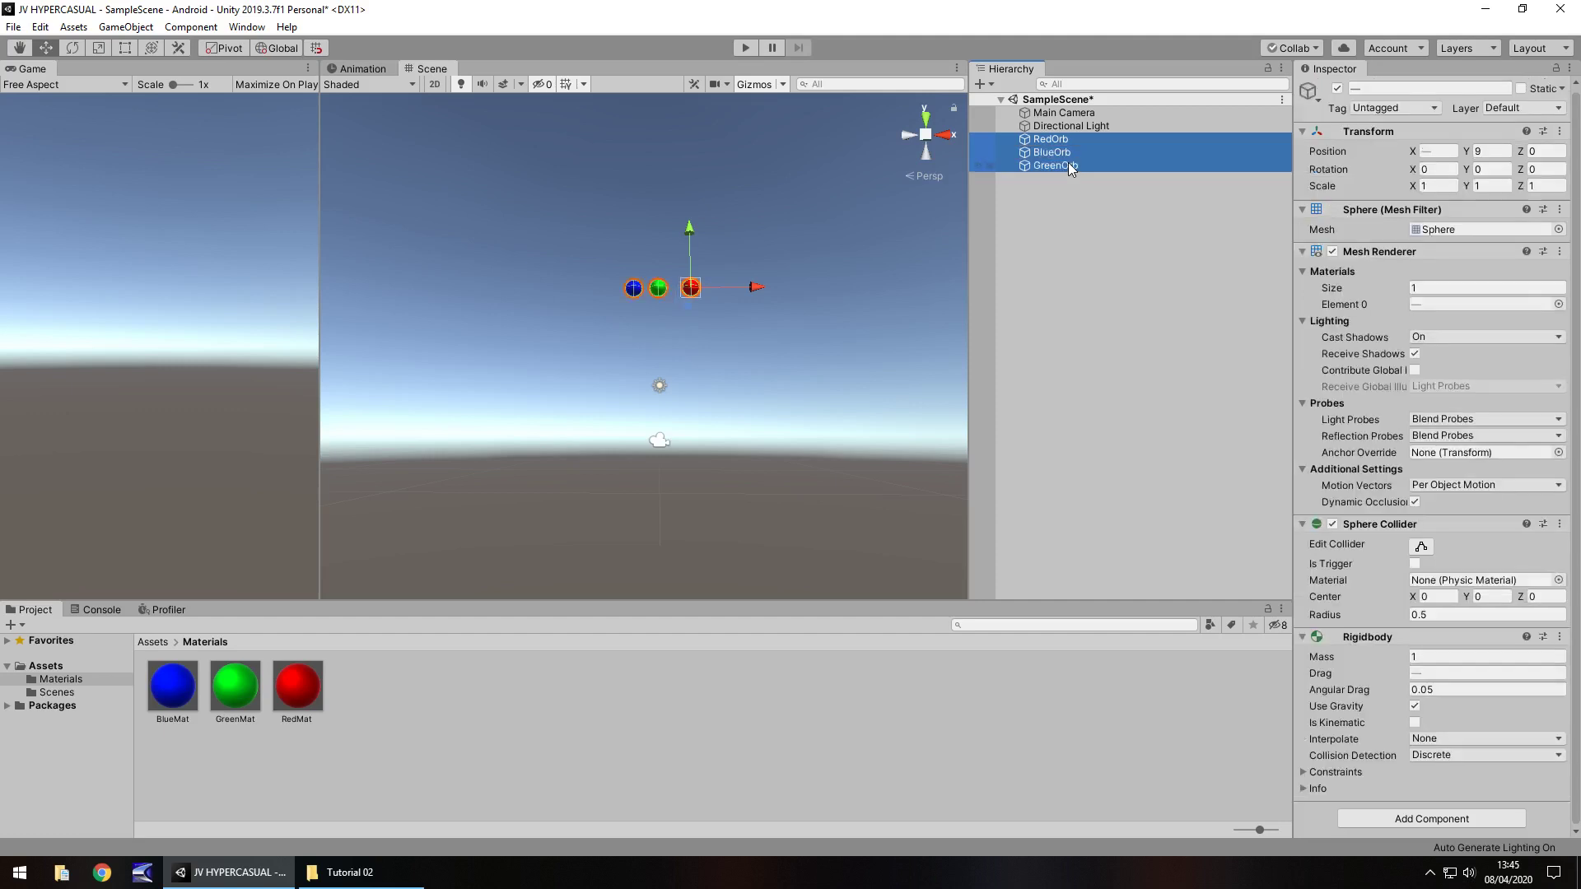
pyautogui.click(1433, 673)
pyautogui.click(1435, 673)
pyautogui.write('0')
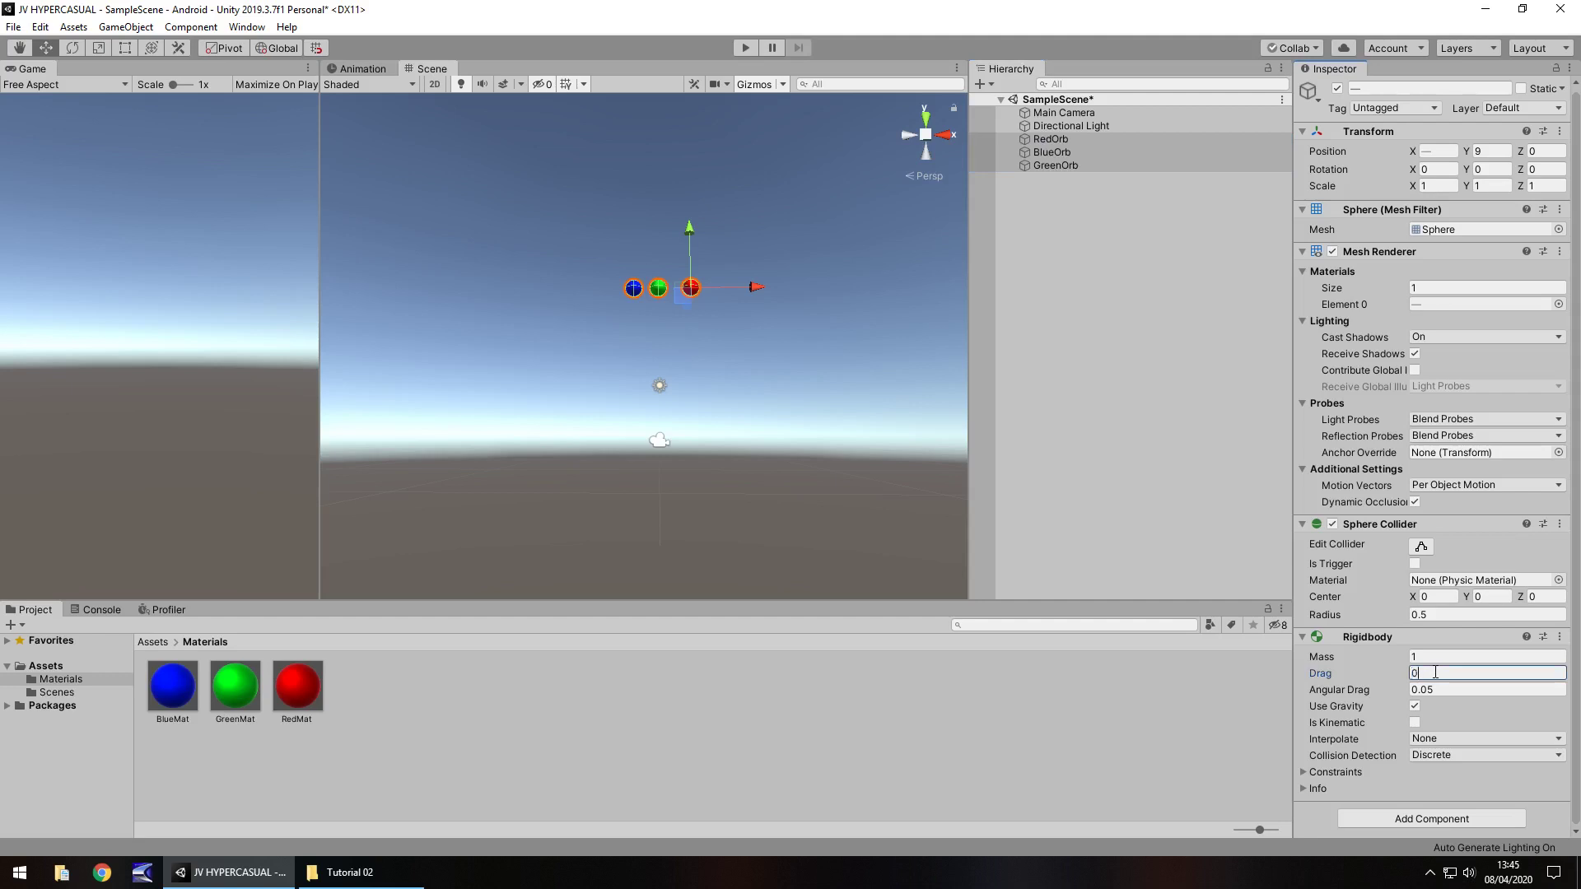
pyautogui.click(1176, 247)
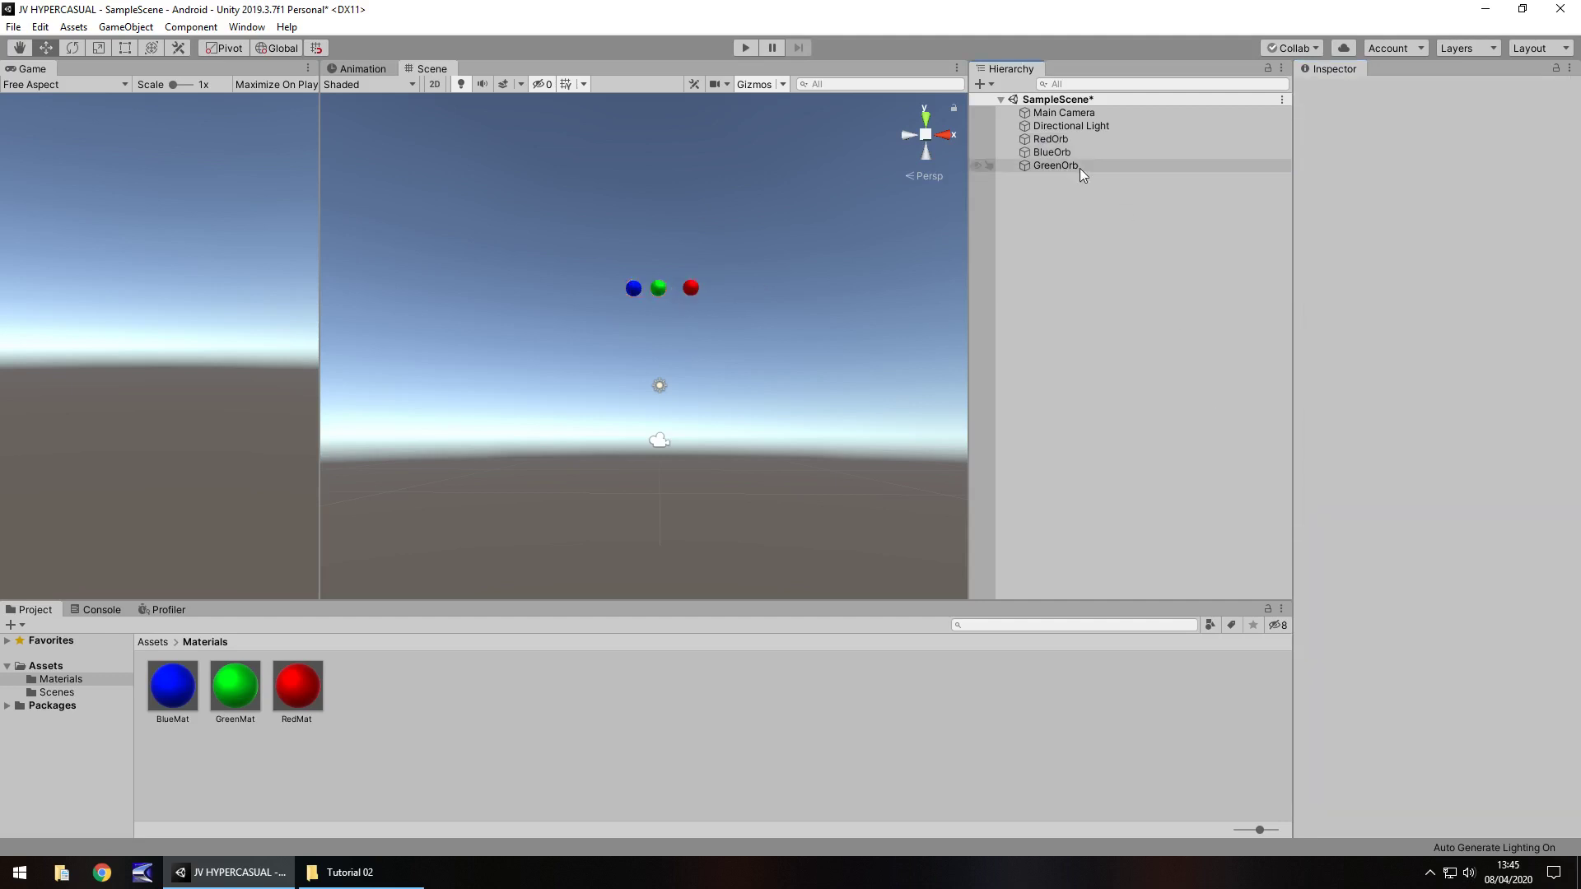
# Step: Check the drag on each of the three orbs and play-test their fall once more, ending back in edit mode
pyautogui.click(1077, 165)
pyautogui.click(1069, 152)
pyautogui.click(1065, 138)
pyautogui.click(746, 47)
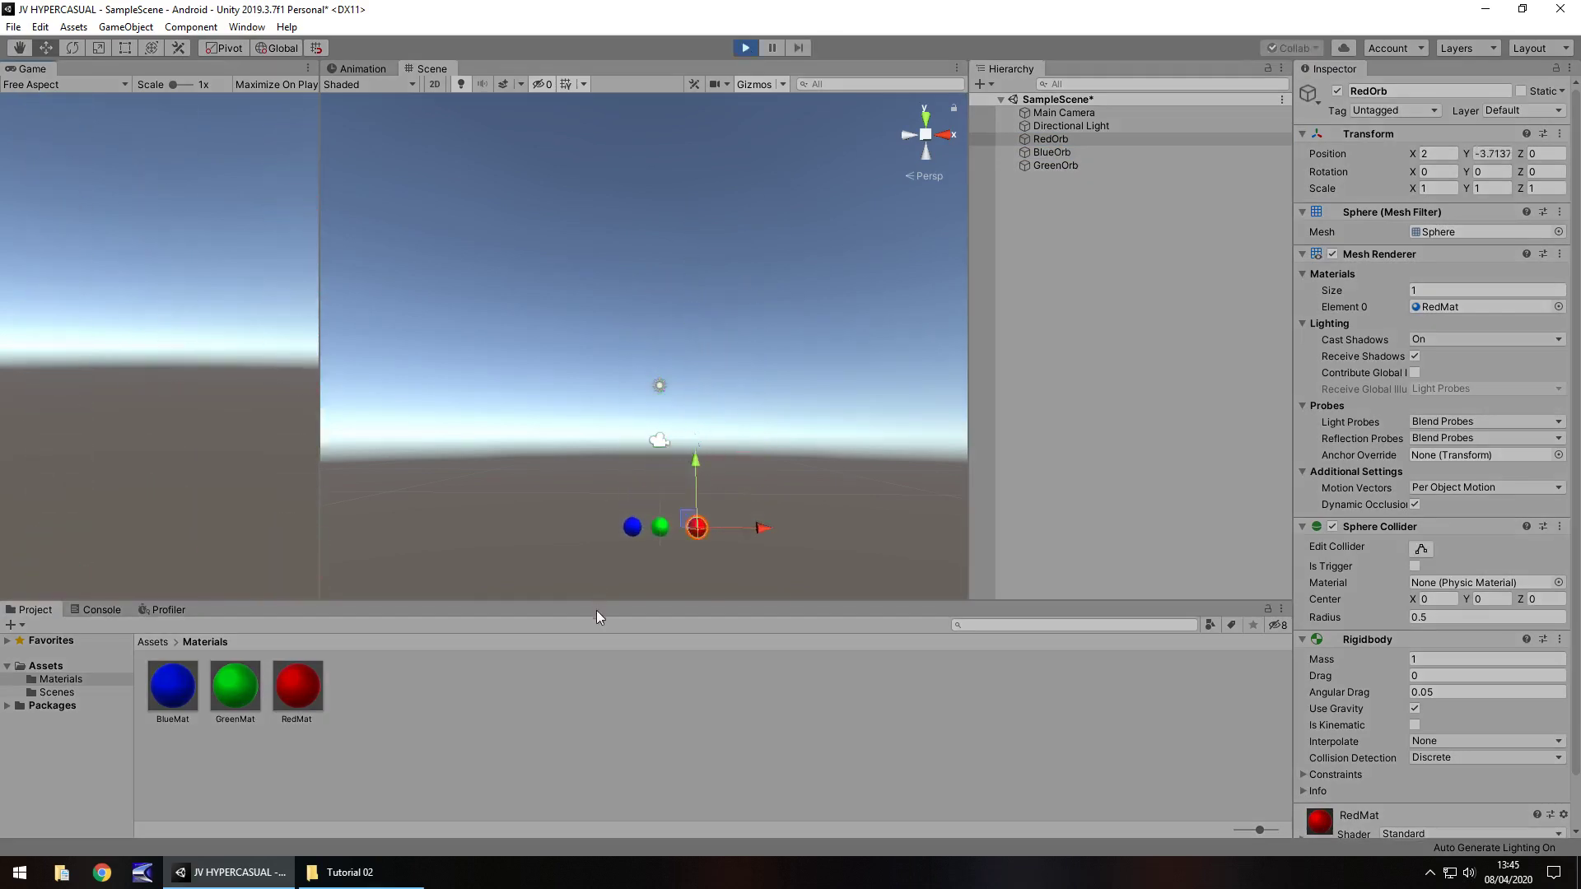
pyautogui.click(746, 48)
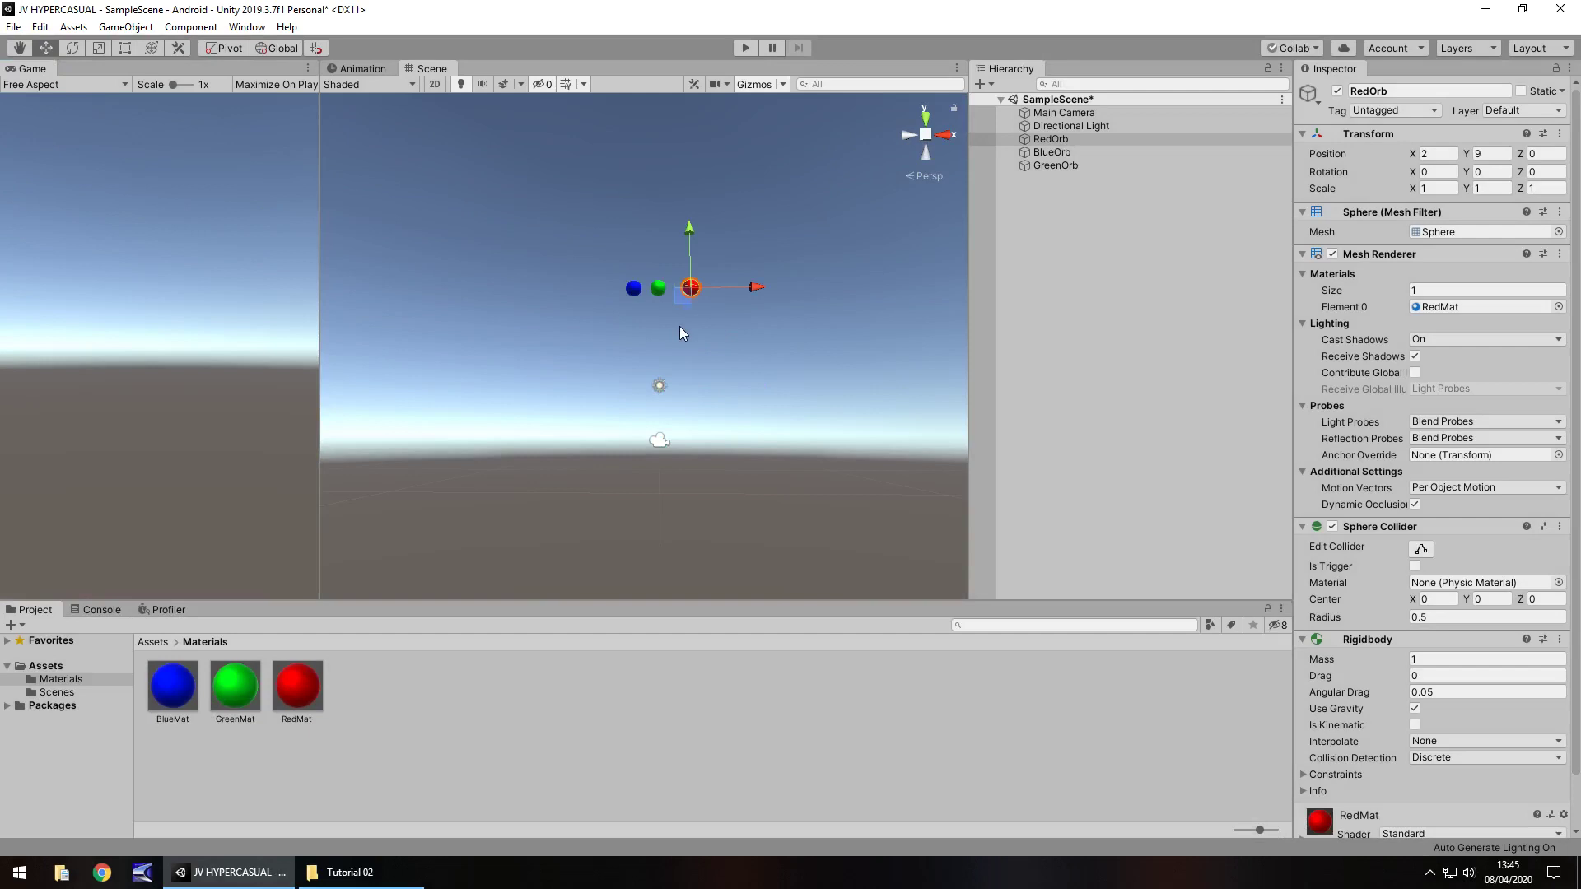
# Step: Clear the selection and save SampleScene
pyautogui.click(616, 716)
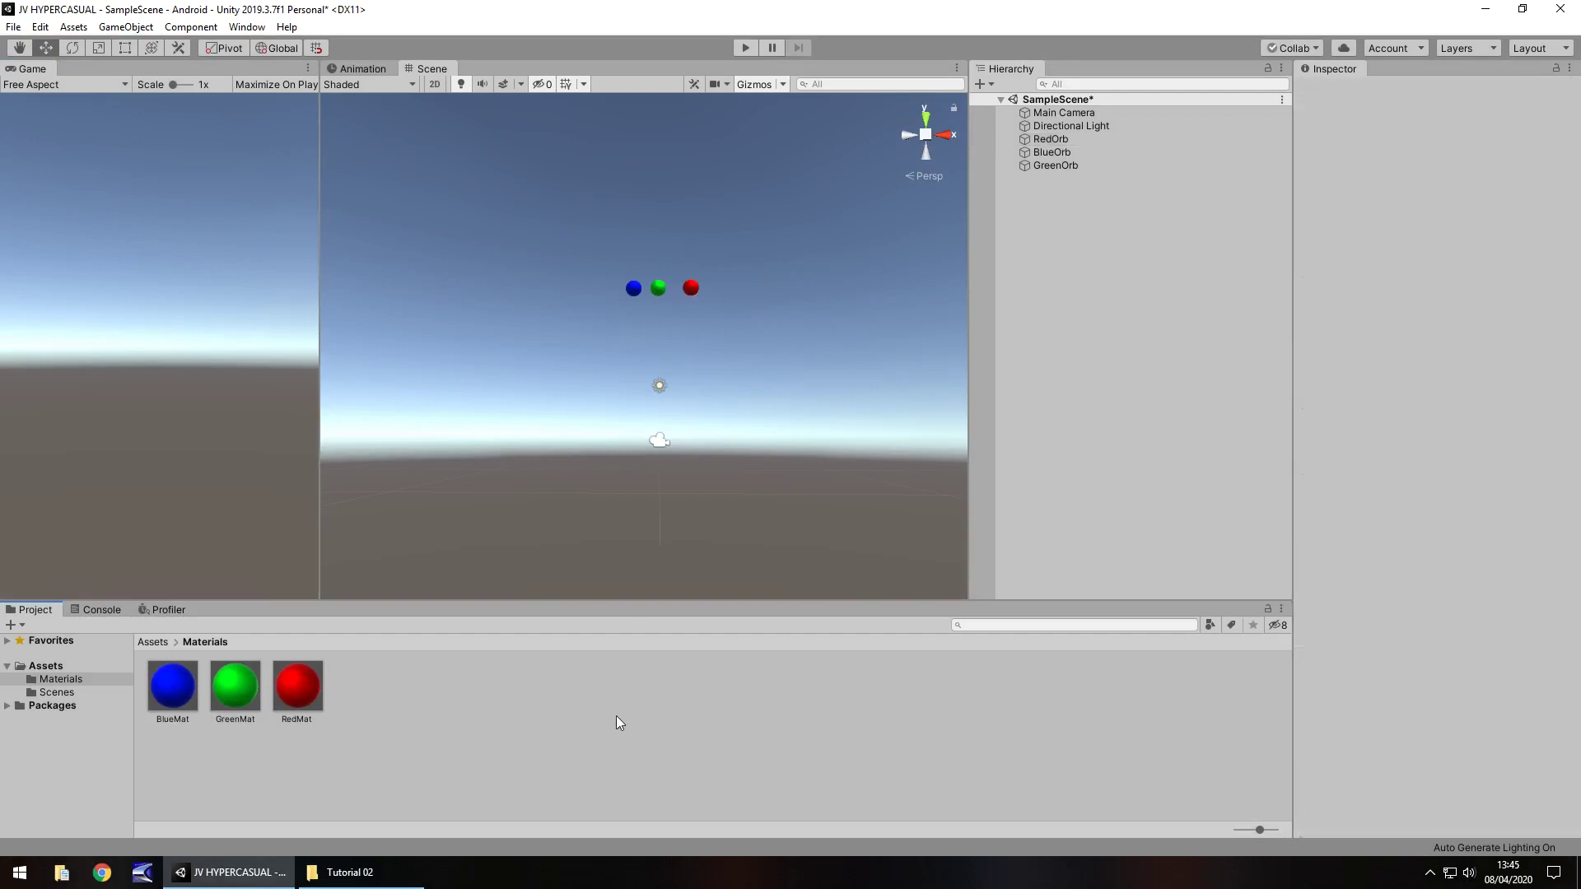
pyautogui.hotkey('ctrl', 's')
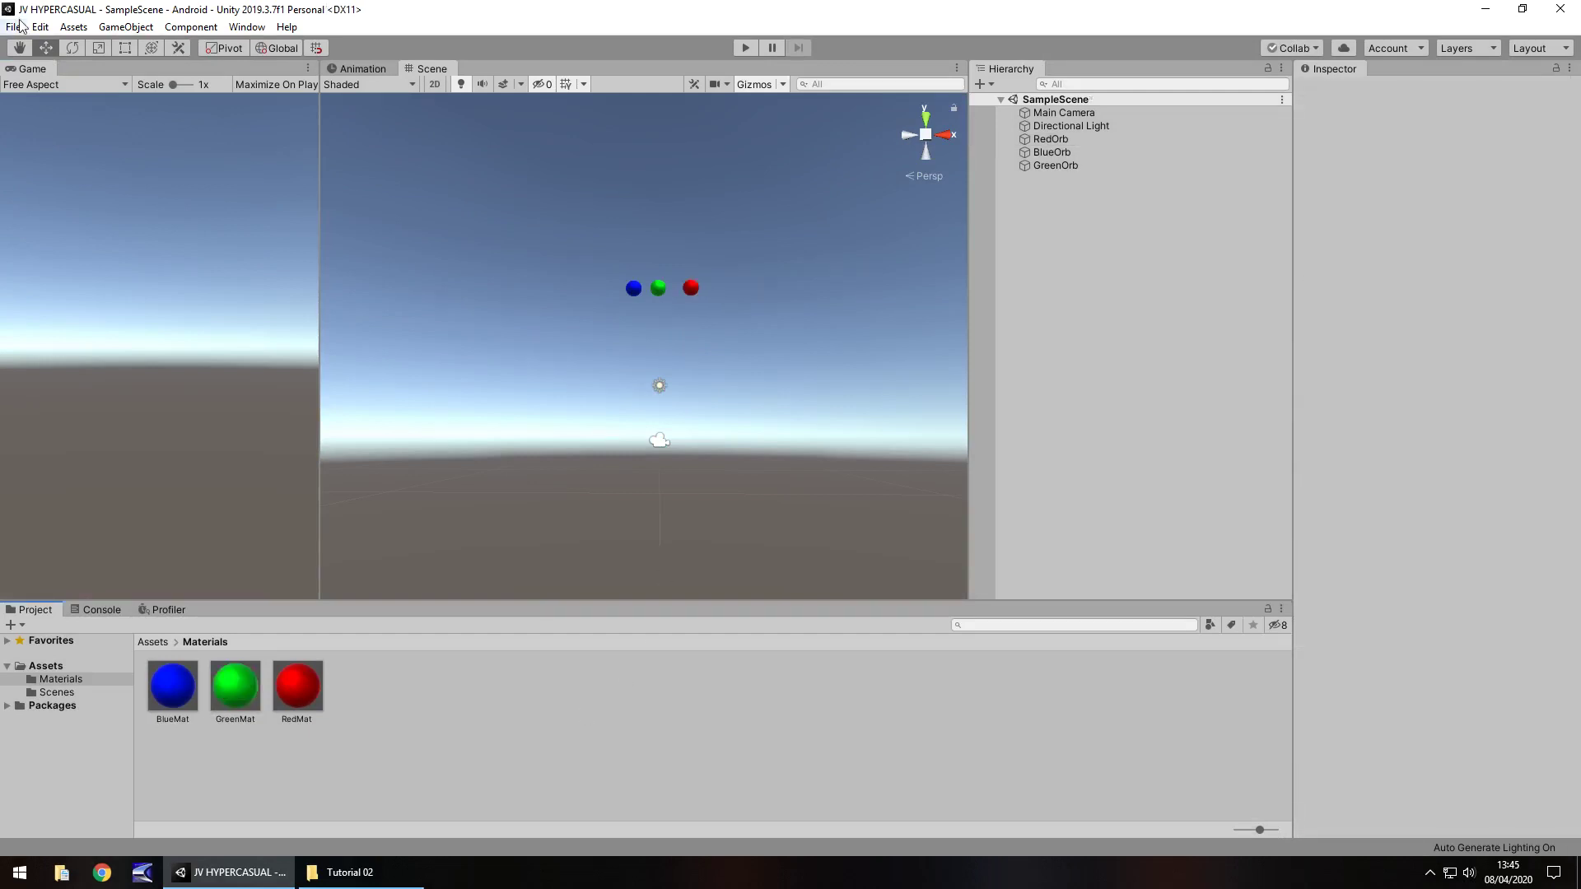